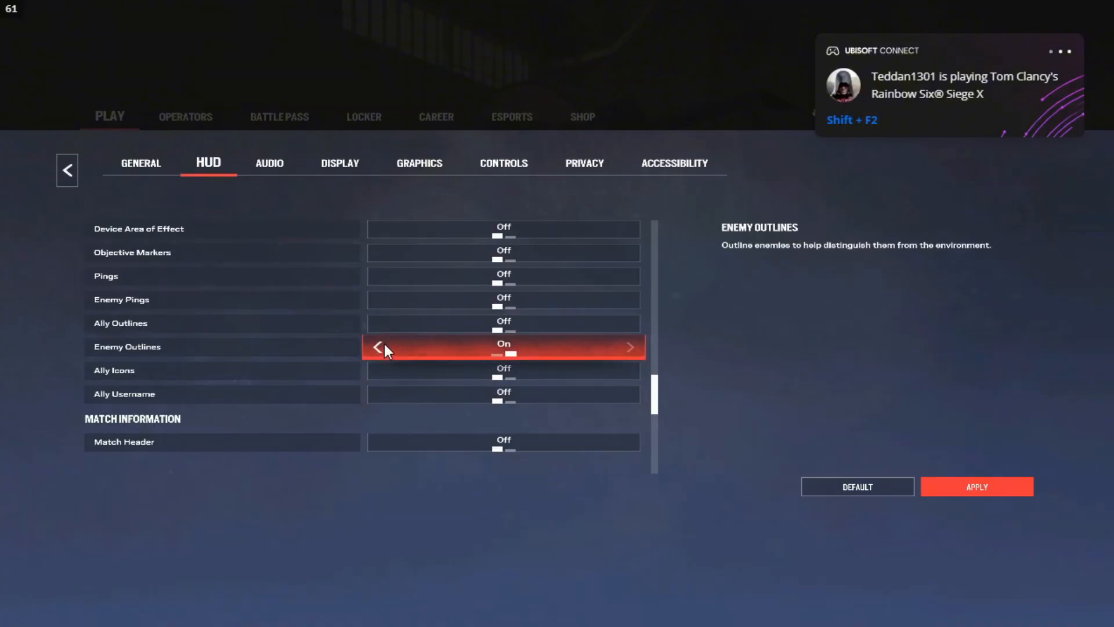
Turn off Enemy Outlines in the HUD settings and apply the change
left_click(384, 344)
scroll(522, 322, "down", 5)
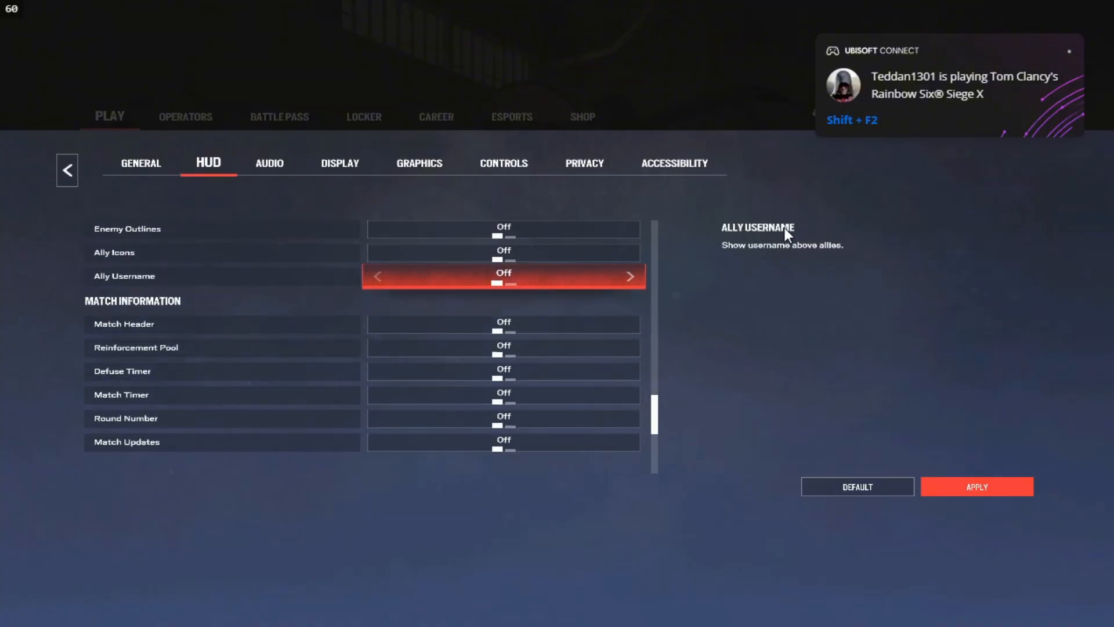
scroll(447, 319, "down", 10)
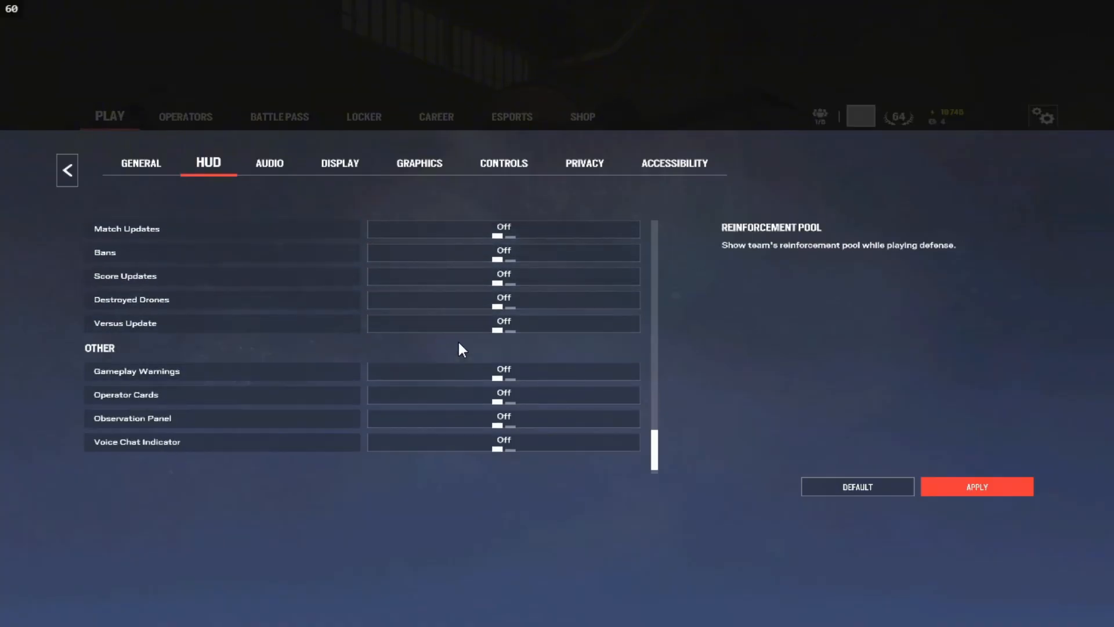
left_click(1007, 481)
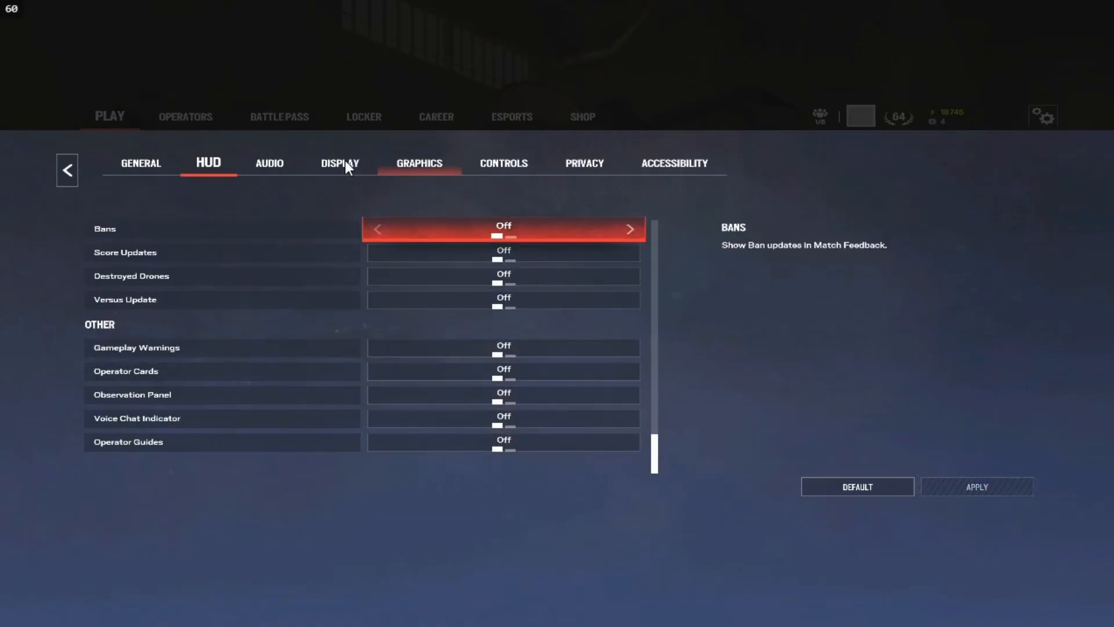
In the graphics settings, set Texture Quality to Very High and Texture Filtering to Anisotropic 16X
left_click(404, 166)
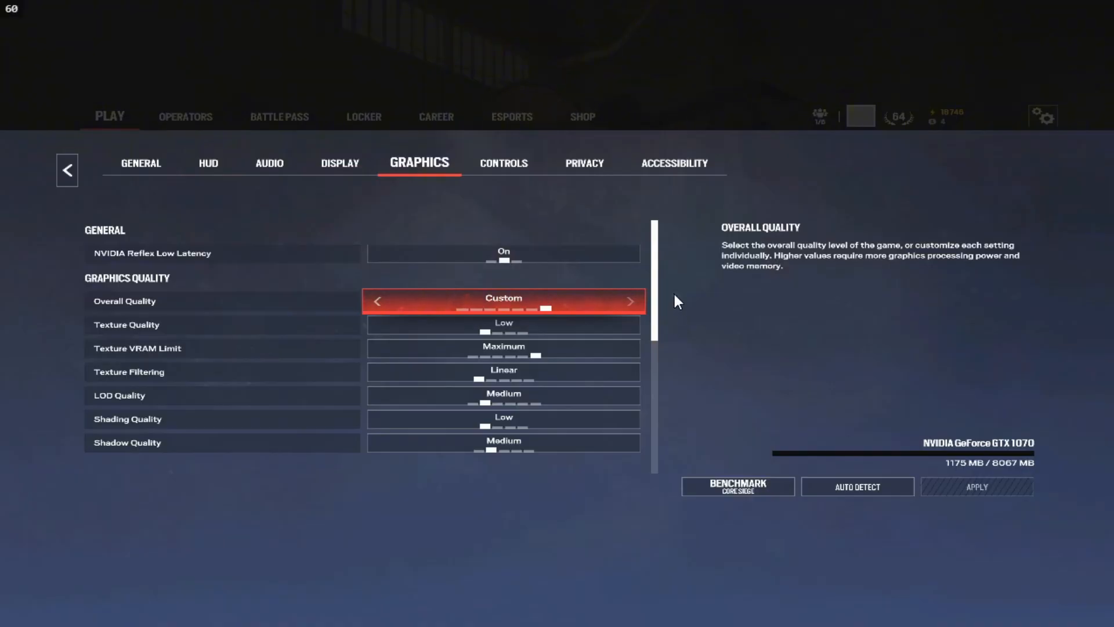
left_click(629, 325)
left_click(629, 325)
left_click(629, 325)
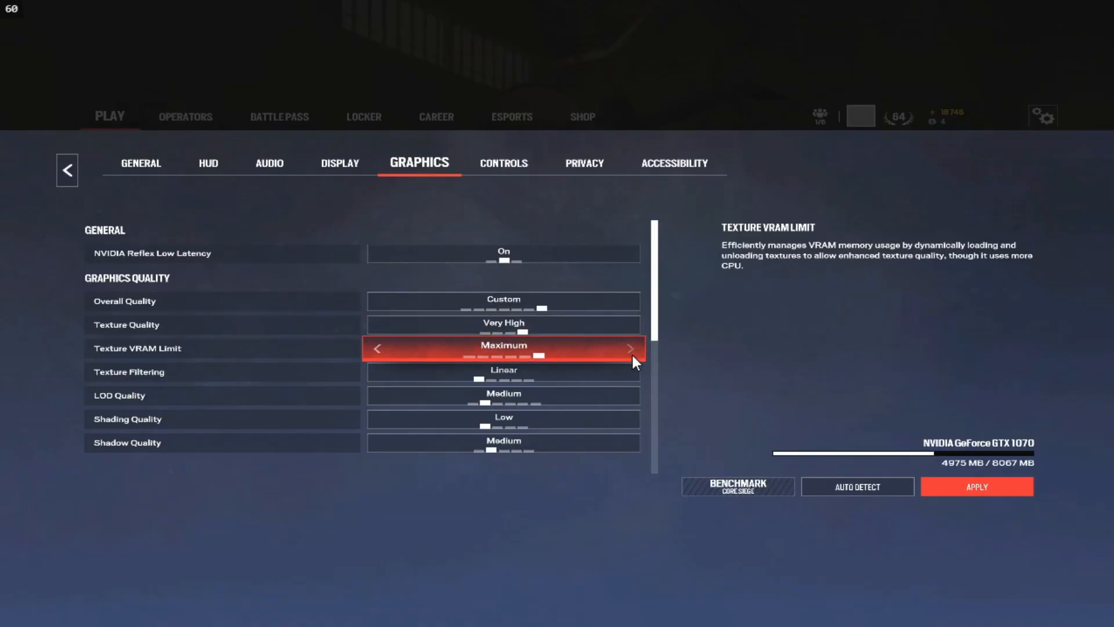
left_click(630, 372)
left_click(631, 372)
left_click(630, 372)
left_click(631, 372)
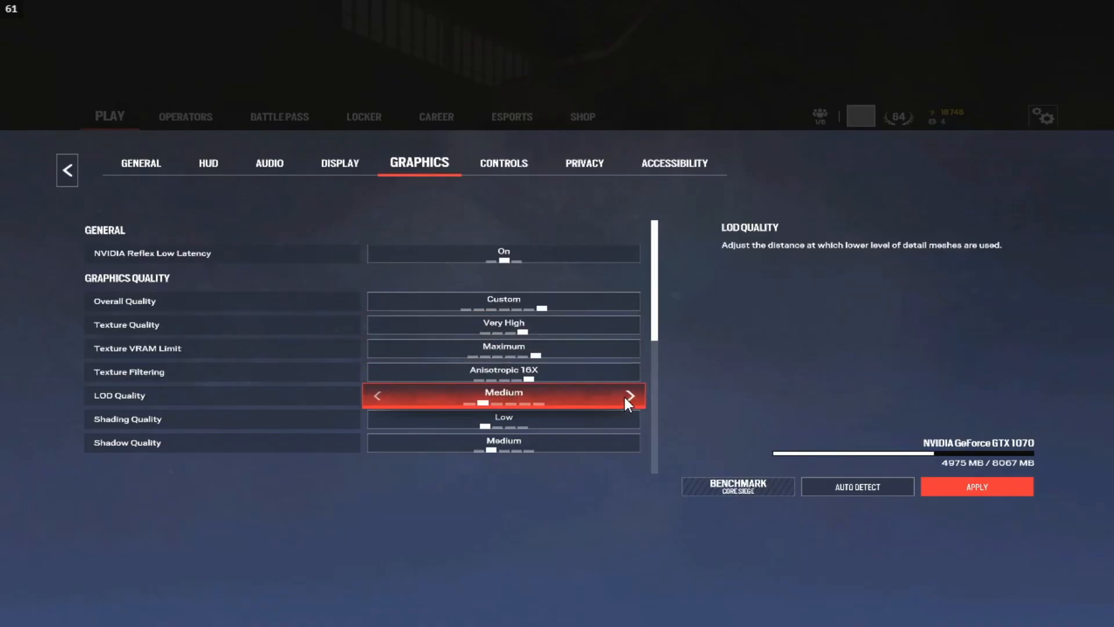
Raise LOD Quality to Ultra+
left_click(624, 397)
left_click(624, 397)
left_click(624, 397)
scroll(625, 398, "down", 1)
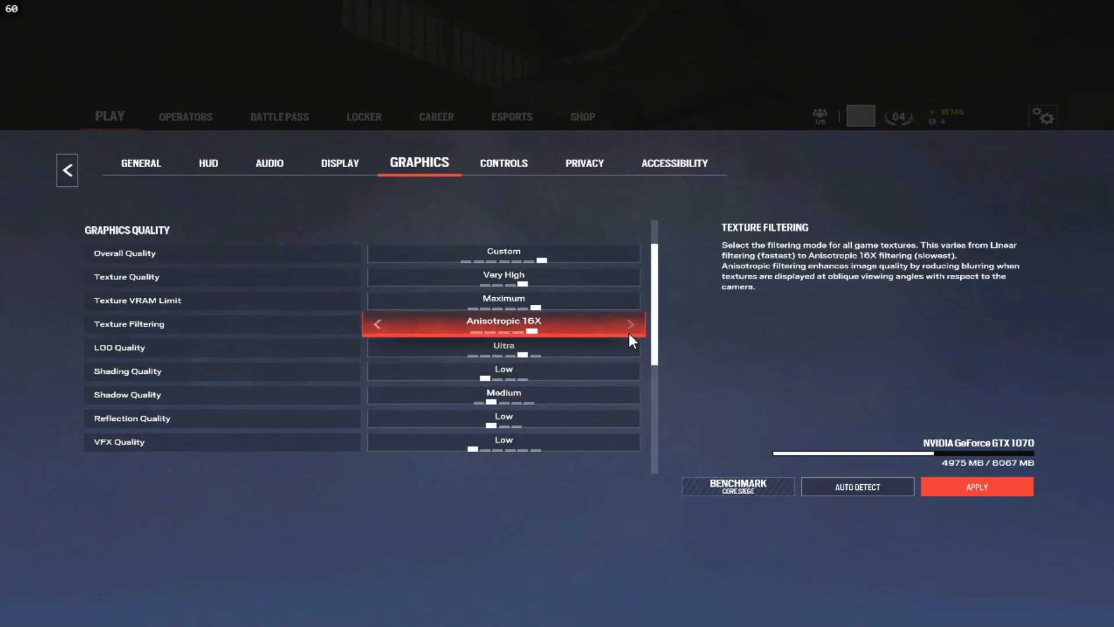
left_click(630, 348)
Set Shading Quality to Very High and Shadow Quality to Ultra
left_click(630, 374)
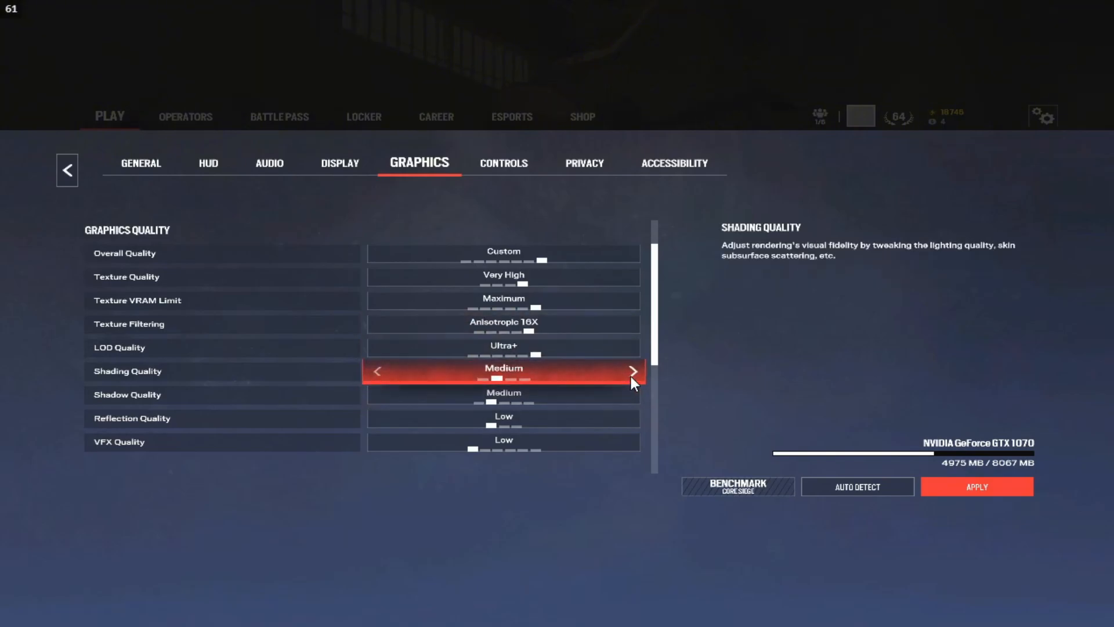
left_click(630, 375)
left_click(630, 374)
left_click(631, 395)
left_click(631, 396)
left_click(631, 396)
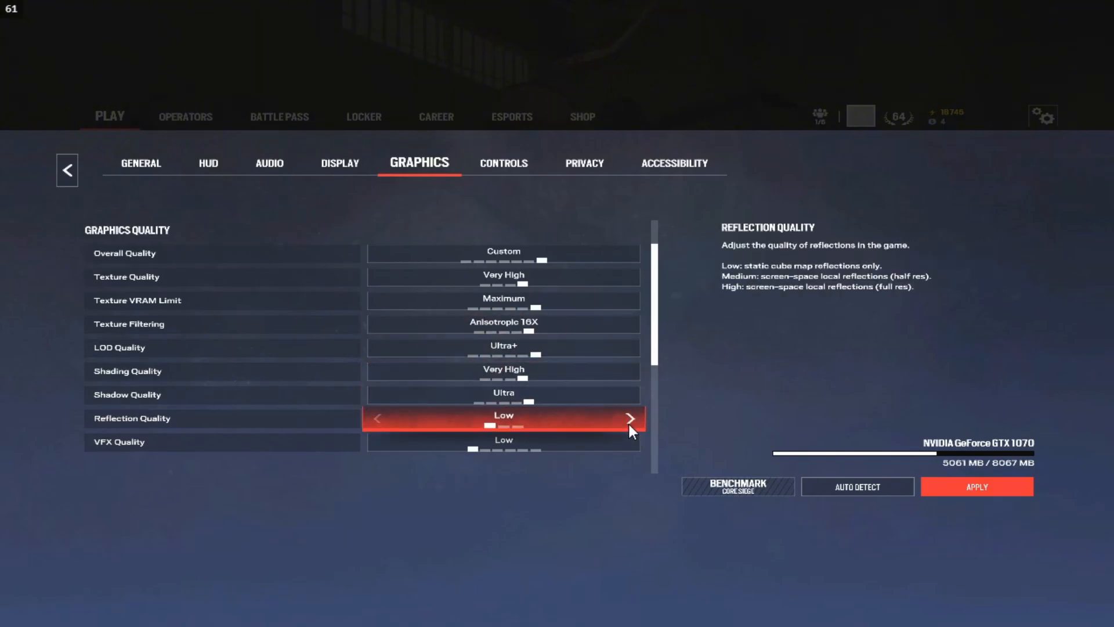
Set Reflection Quality to High and VFX Quality to Ultra+
left_click(629, 419)
left_click(629, 419)
scroll(628, 416, "down", 2)
left_click(630, 395)
left_click(630, 394)
left_click(630, 395)
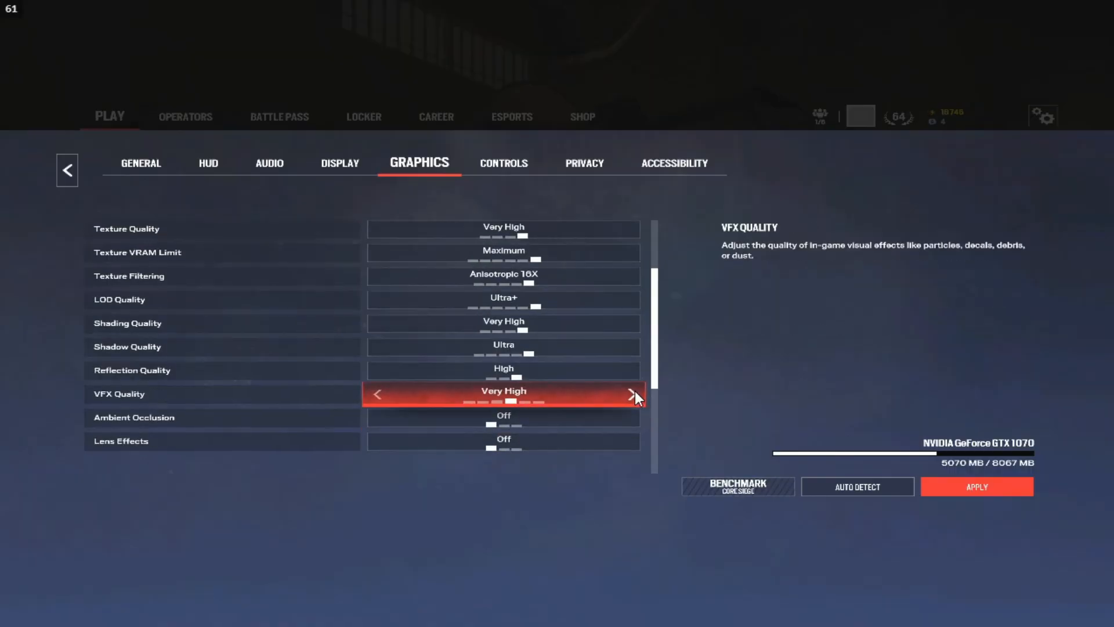
left_click(630, 394)
left_click(630, 395)
Set Ambient Occlusion to SSBC+ and Lens Effects to Bloom + Lens Flare
left_click(622, 420)
left_click(621, 418)
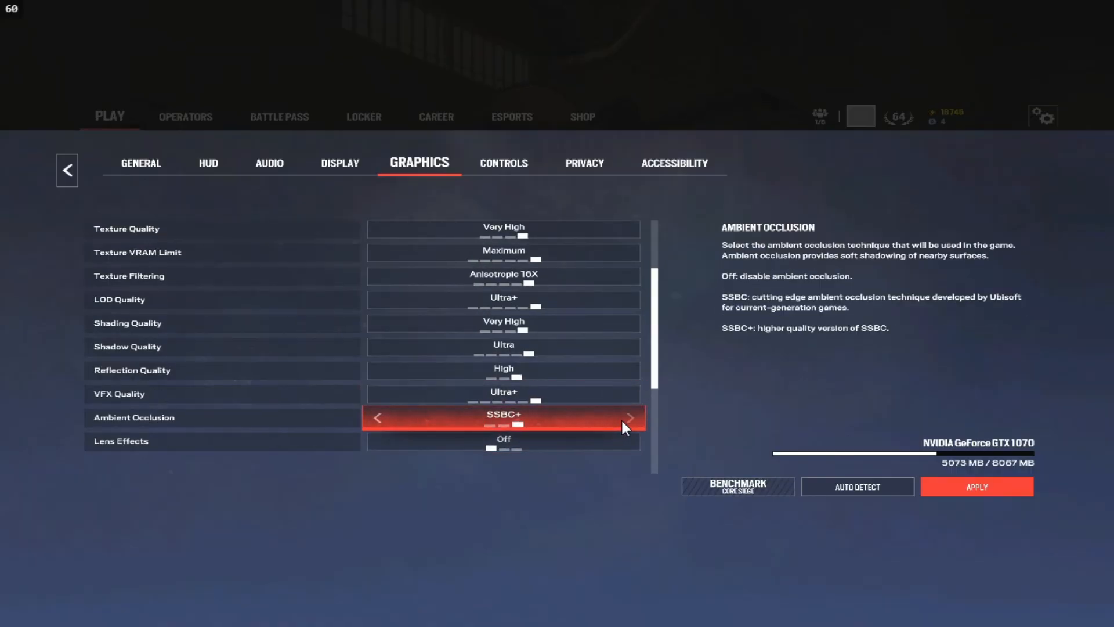
left_click(629, 436)
left_click(630, 437)
Turn on Zoom-In Depth of Field, set AMD FidelityFX Super Resolution 1.0 to Ultra Quality, and apply the graphics changes before leaving the settings
scroll(630, 427, "down", 3)
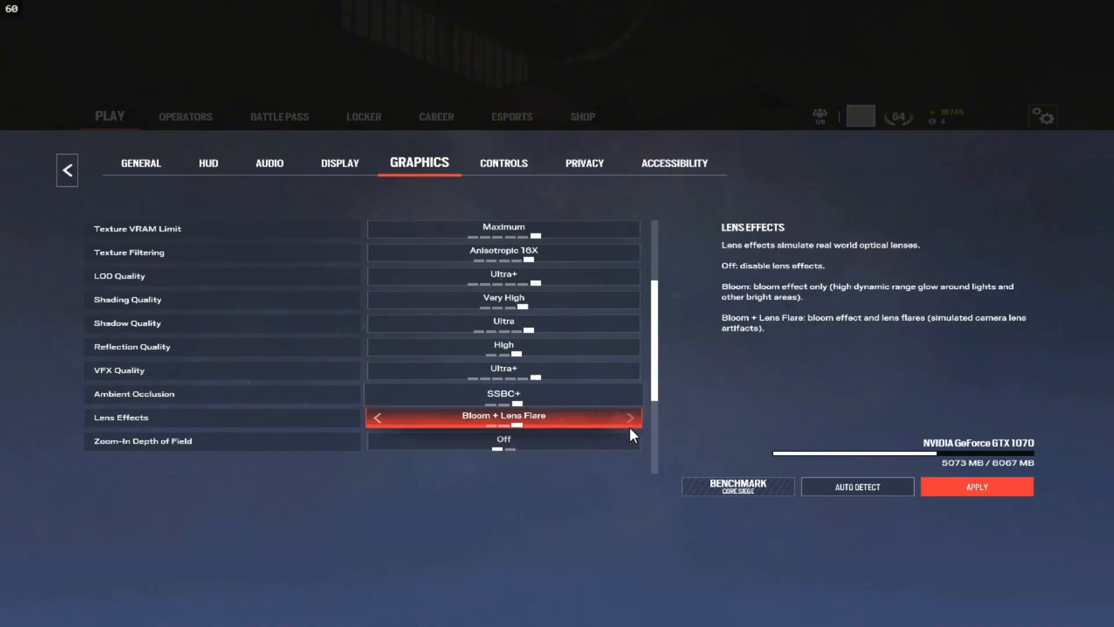
left_click(632, 395)
left_click(631, 418)
left_click(630, 418)
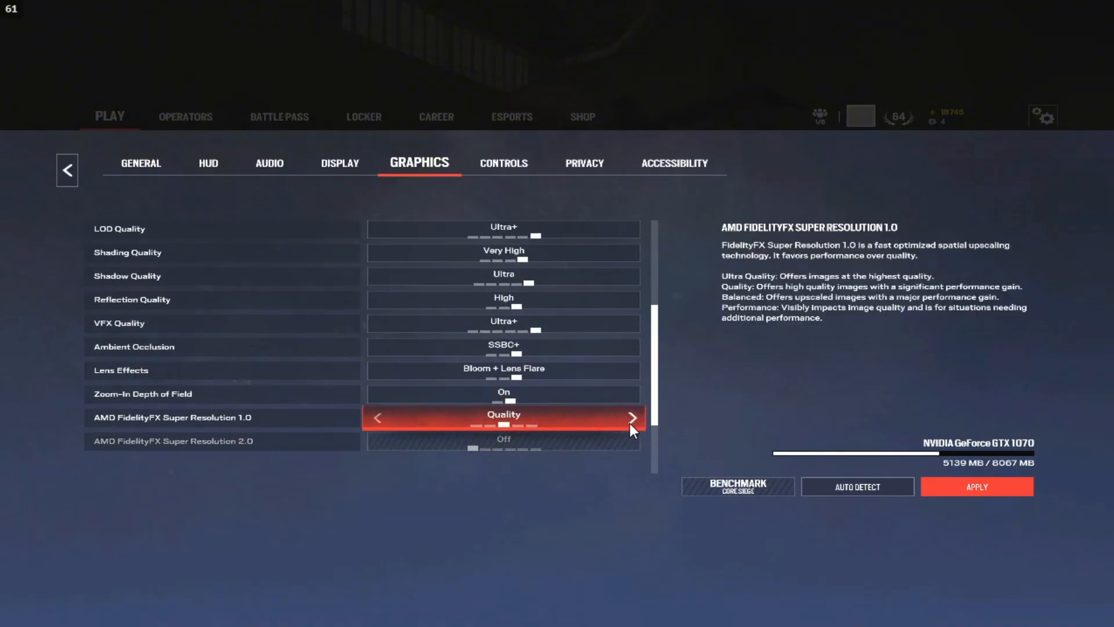
left_click(630, 418)
left_click(371, 415)
left_click(374, 417)
scroll(565, 427, "down", 4)
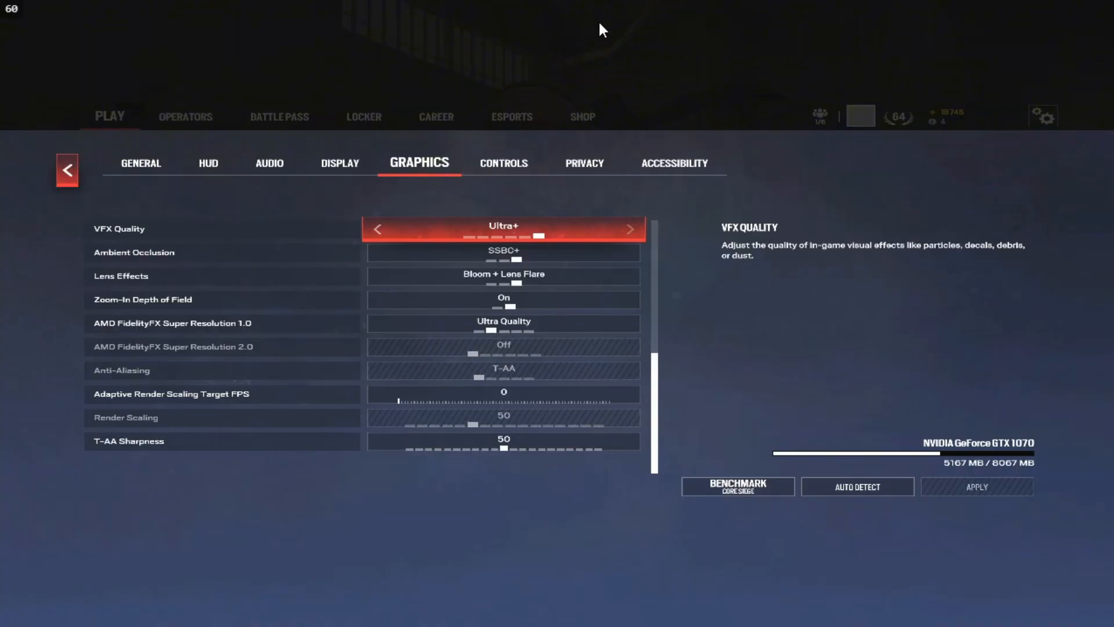
key("Escape")
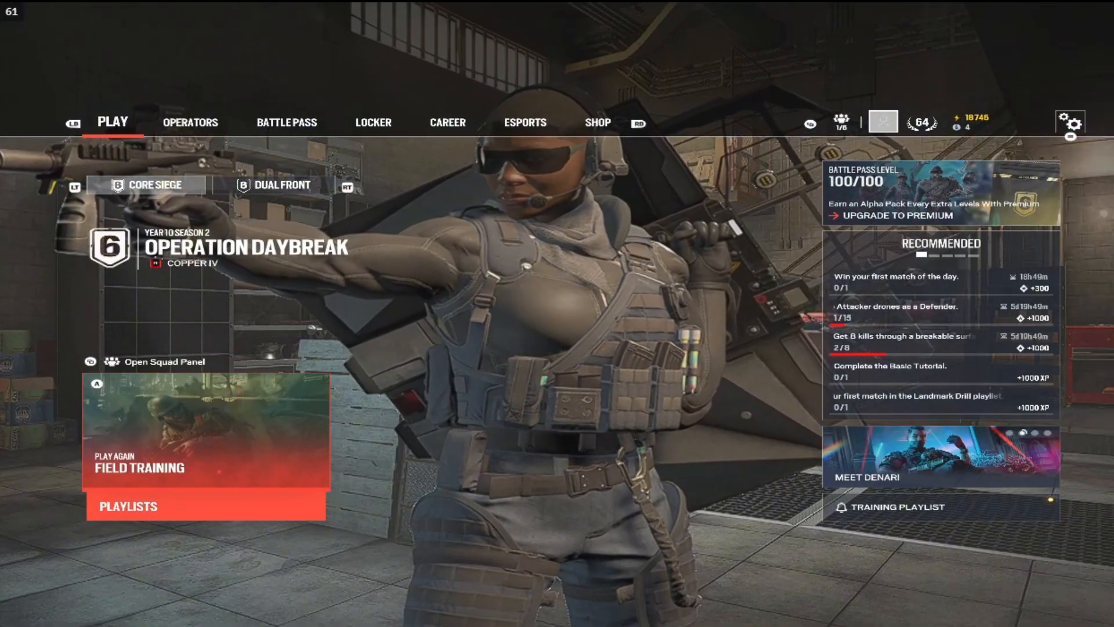
Start a Field Training match and choose the Ruins spawn location with Ash as the operator
left_click(179, 458)
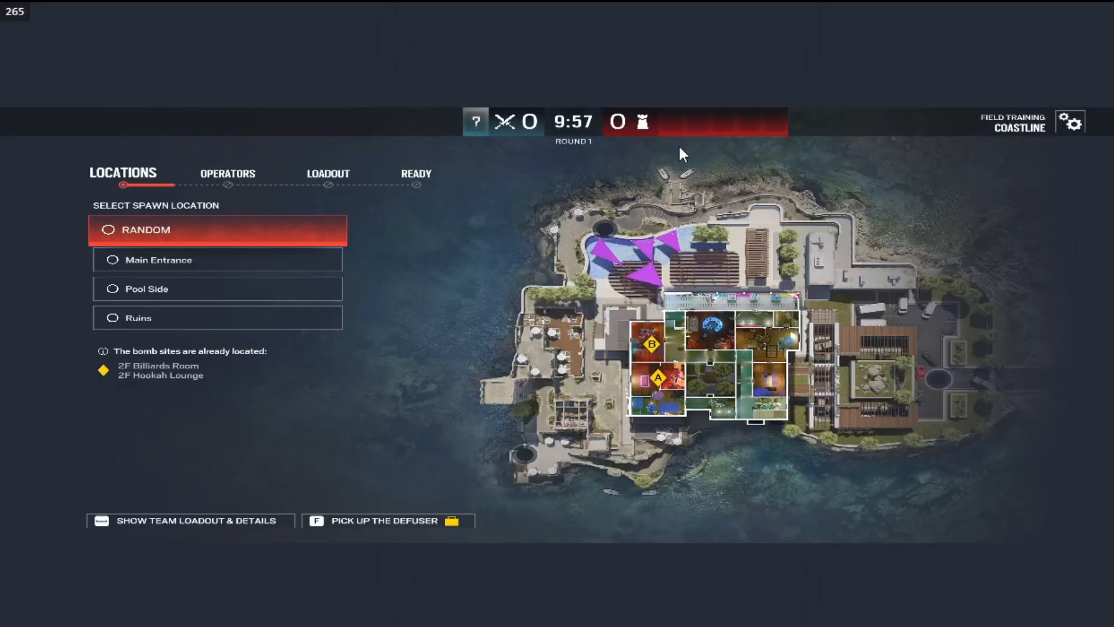
left_click(206, 316)
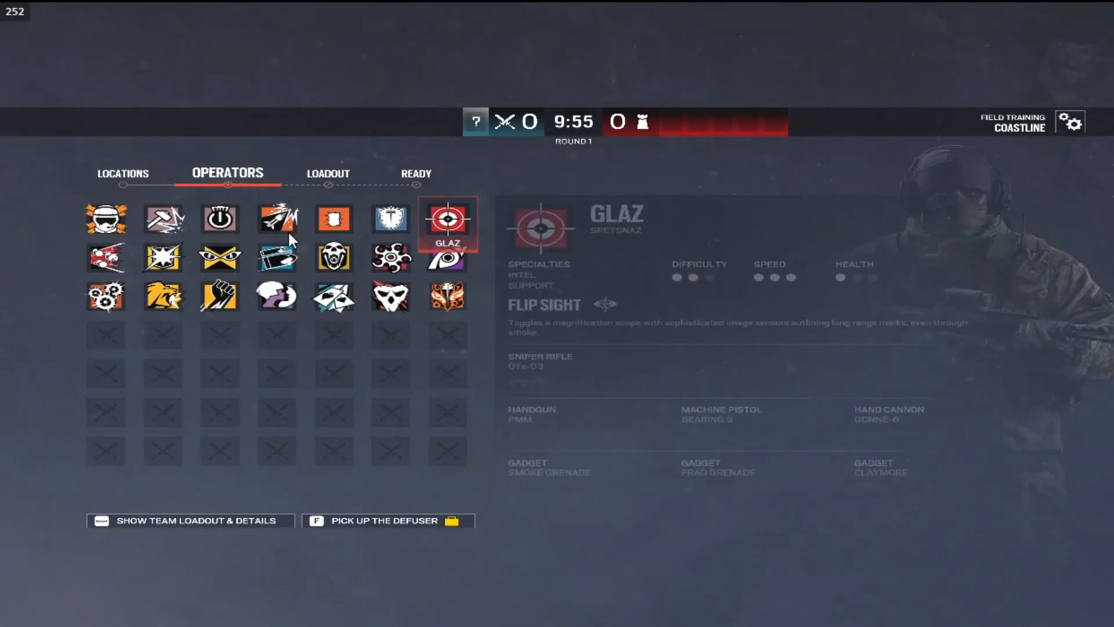
left_click(291, 226)
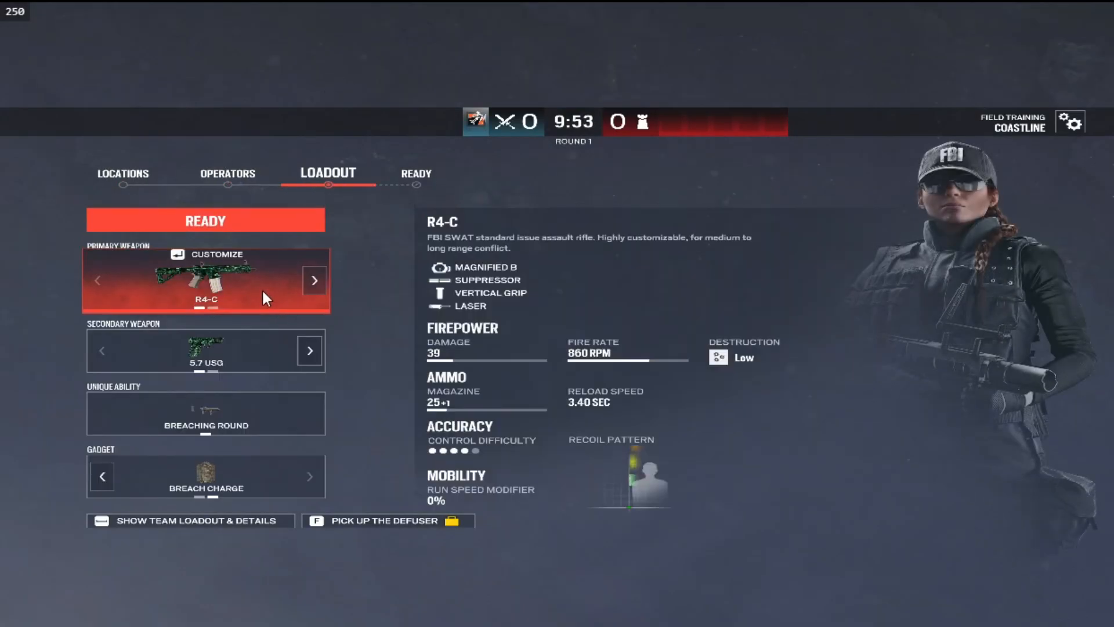
Choose the green weapon skin for the R4-C primary weapon and ready up for the round
left_click(262, 288)
left_click(643, 495)
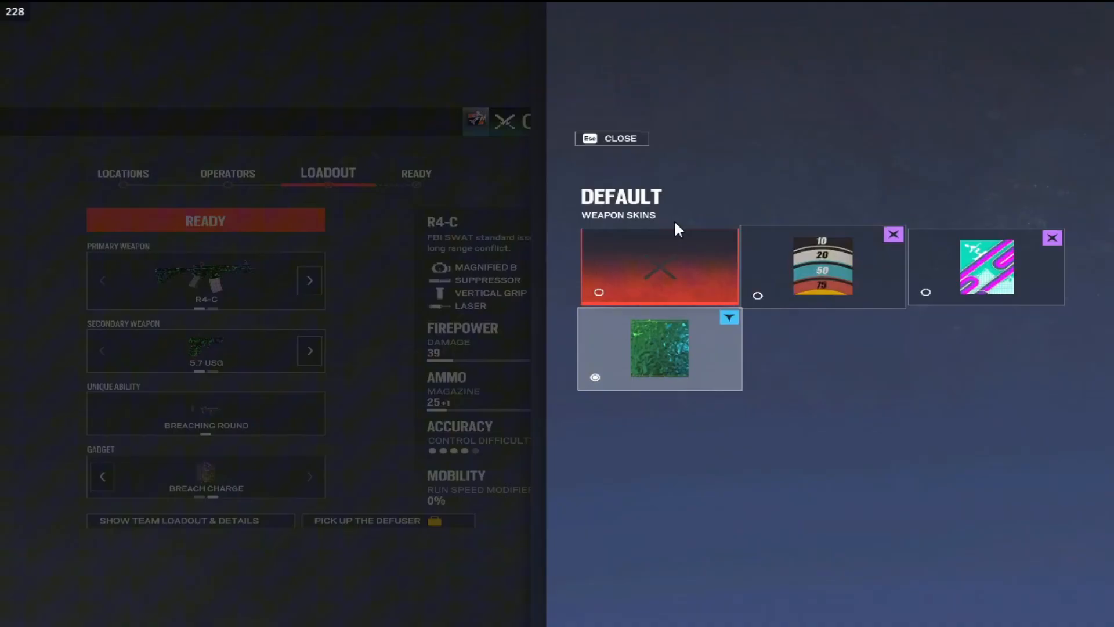
left_click(658, 345)
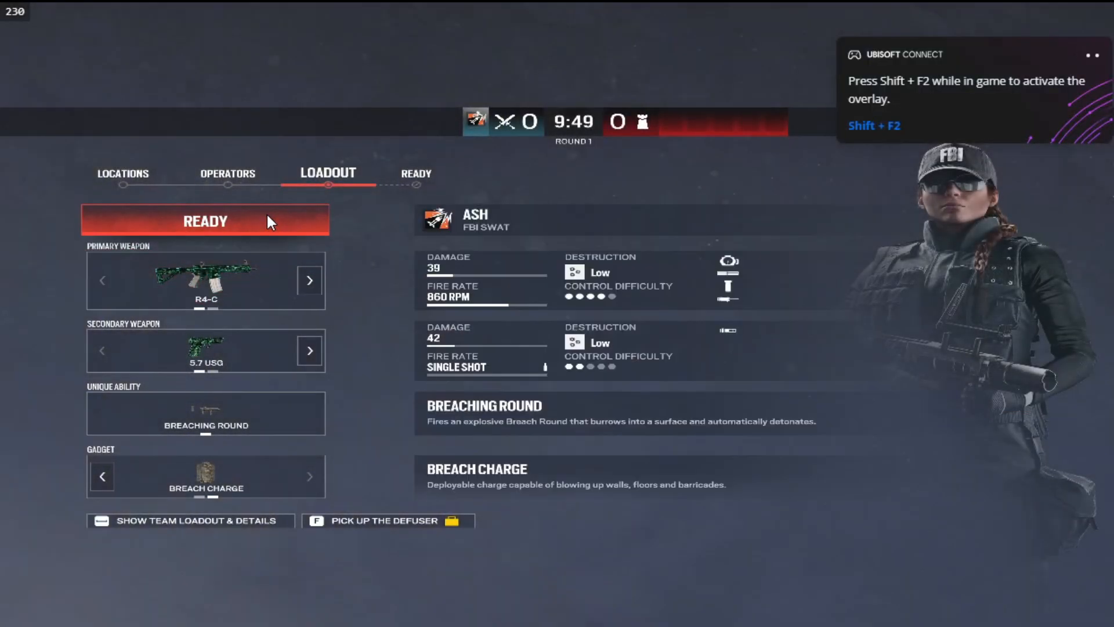
left_click(267, 215)
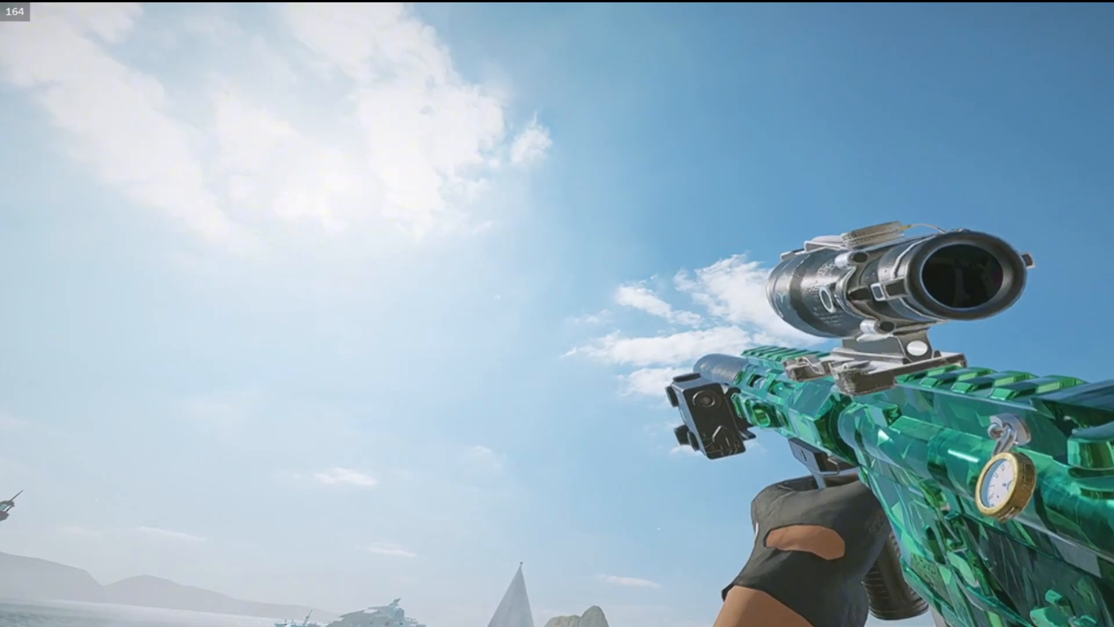
Capture in-game screenshots of the green rifle, one against the sky and one beside the building's glass-panelled wall
key("F9")
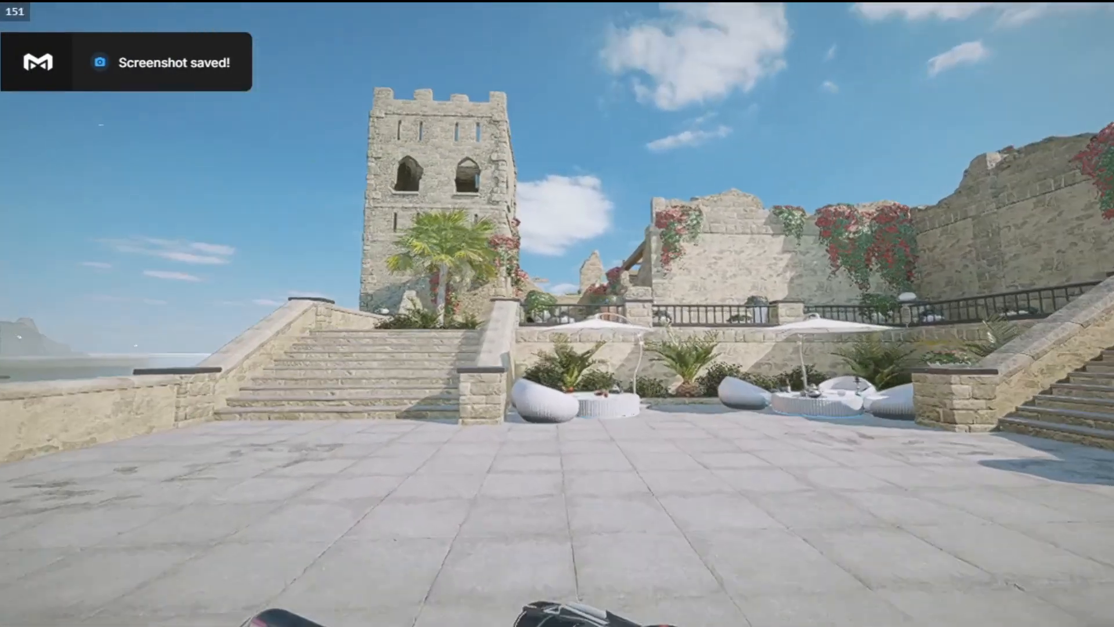
key("w")
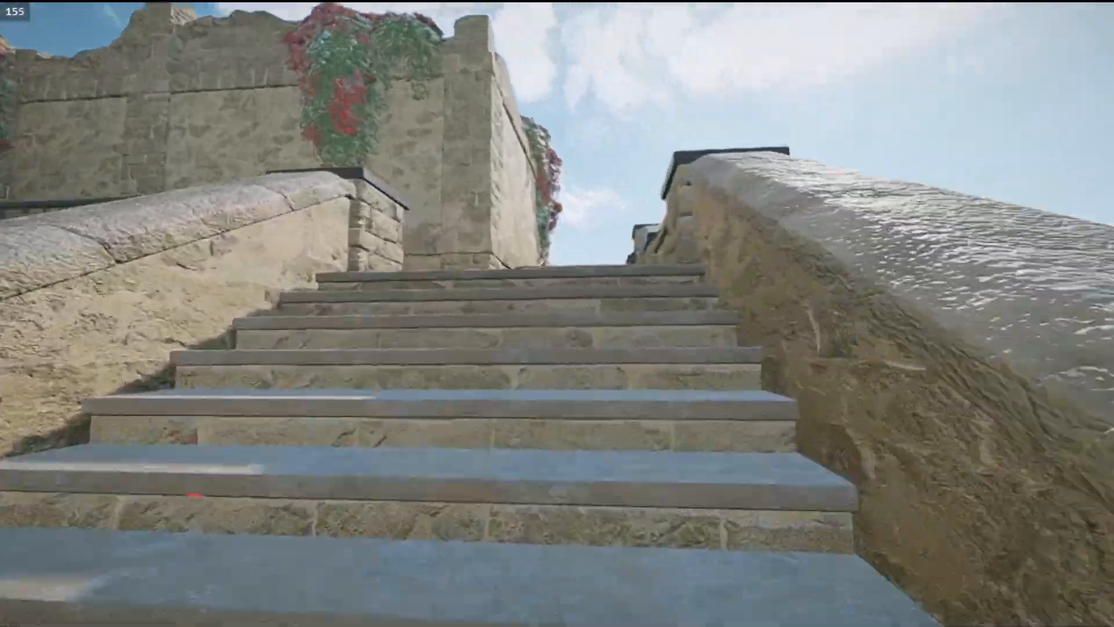
key("w")
key("1")
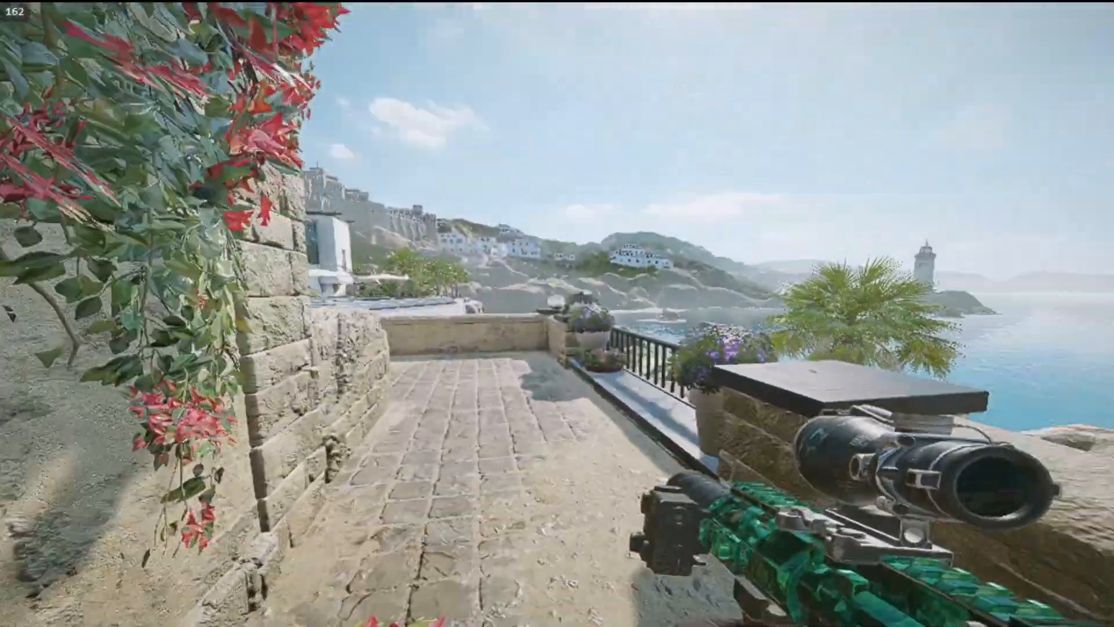
key("w")
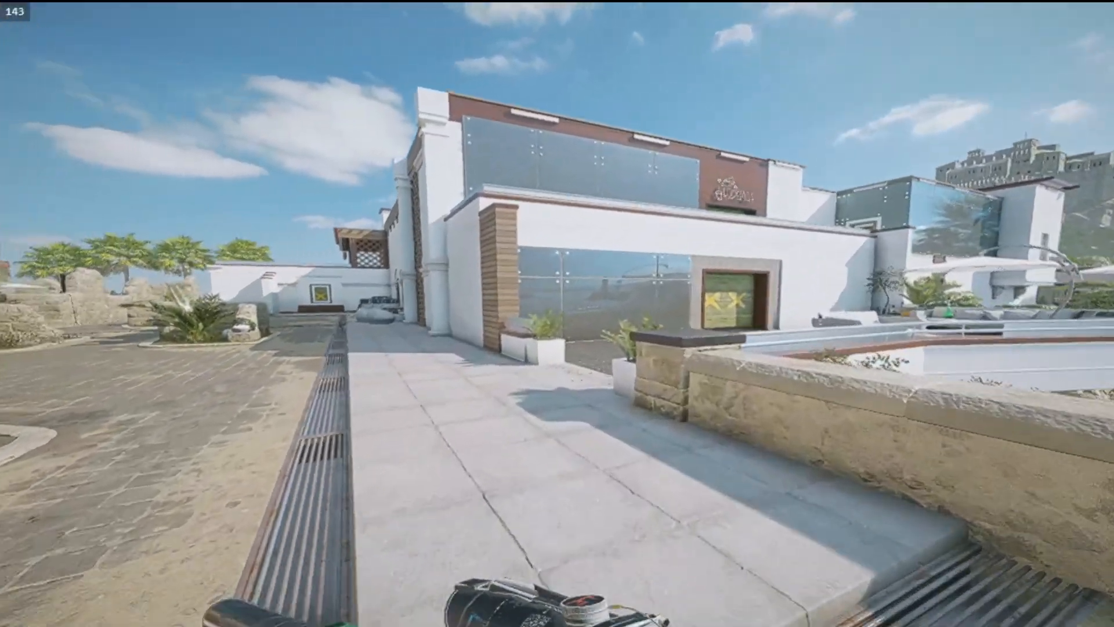
key("w")
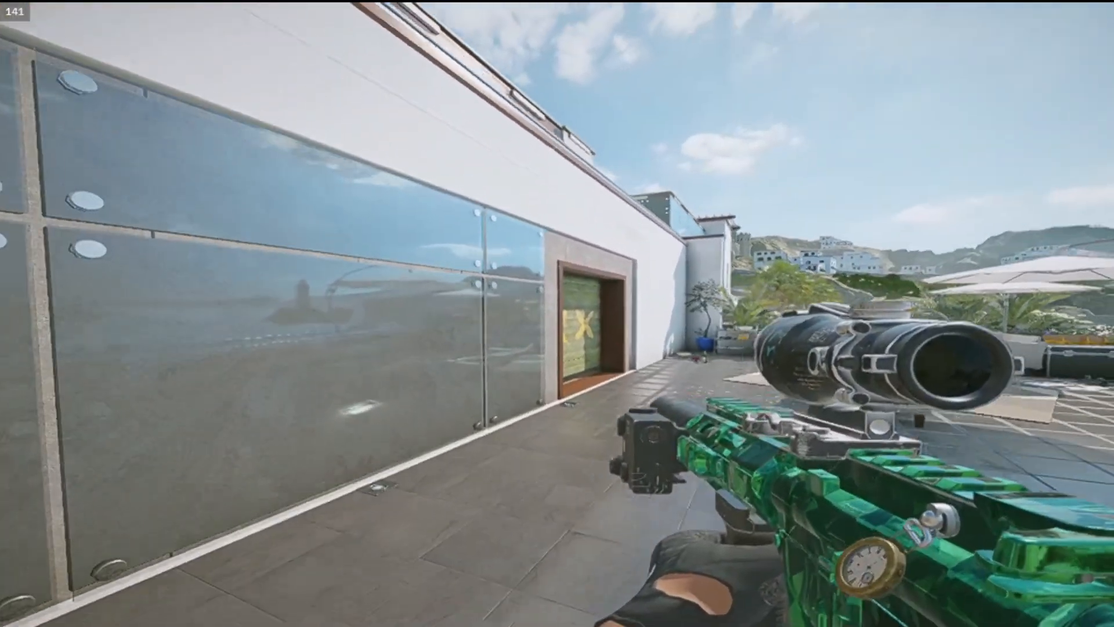
key("s")
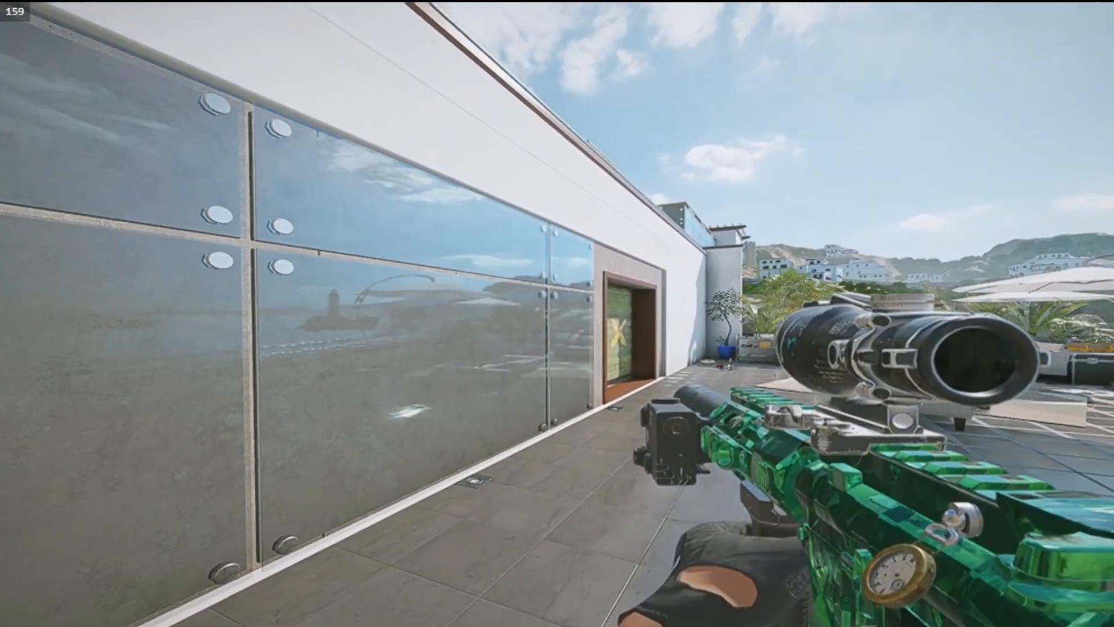
key("s")
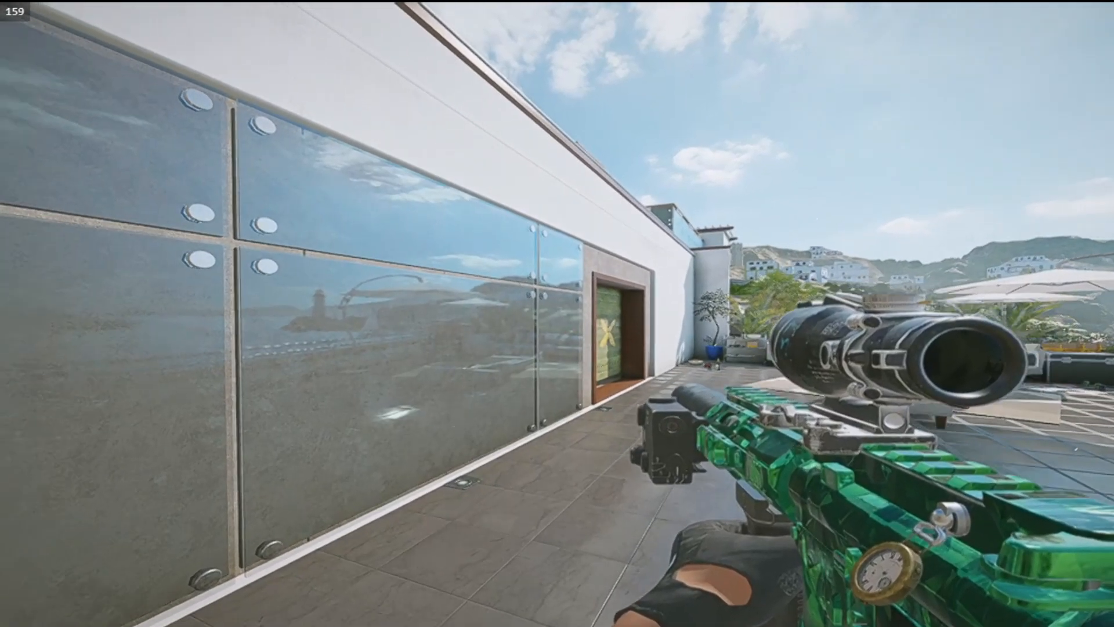
key("w")
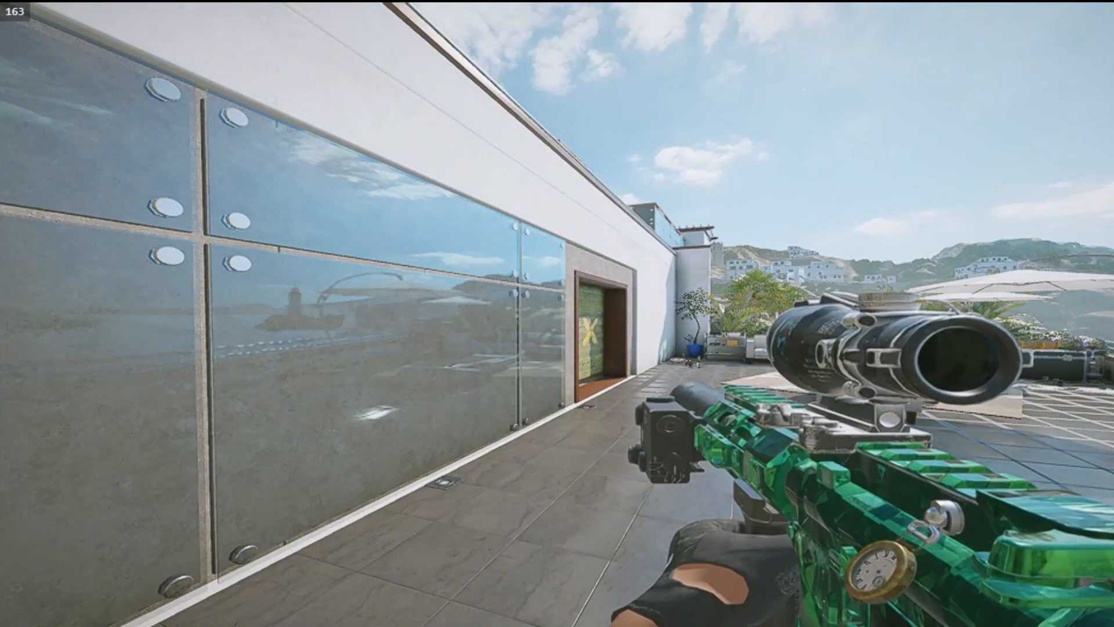
key("Print")
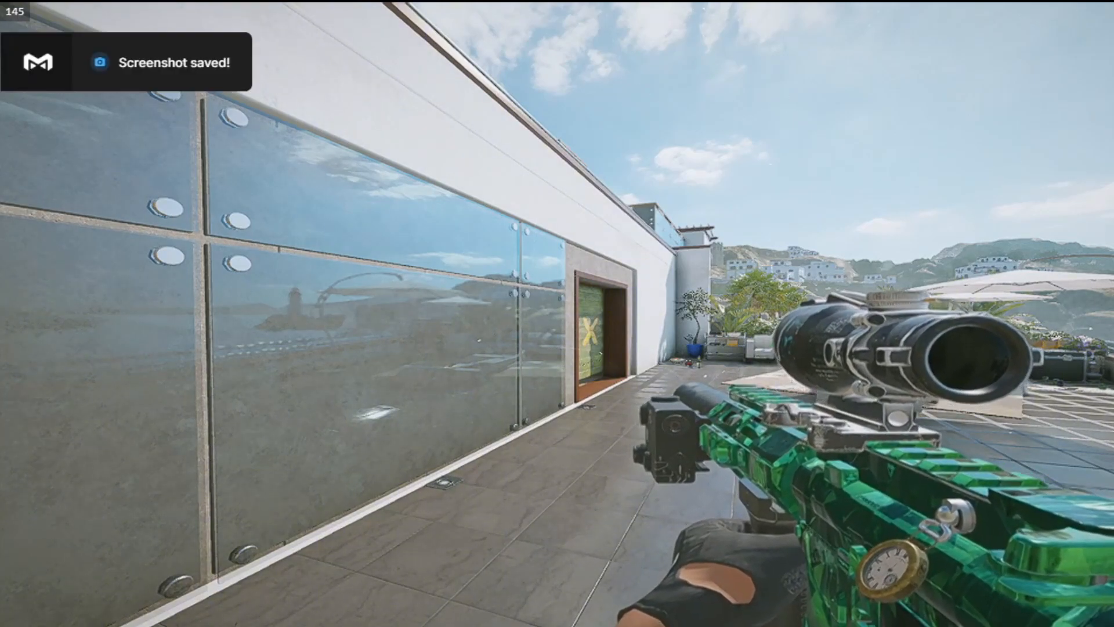
Quit the game to the desktop and confirm
key("Escape")
left_click(964, 274)
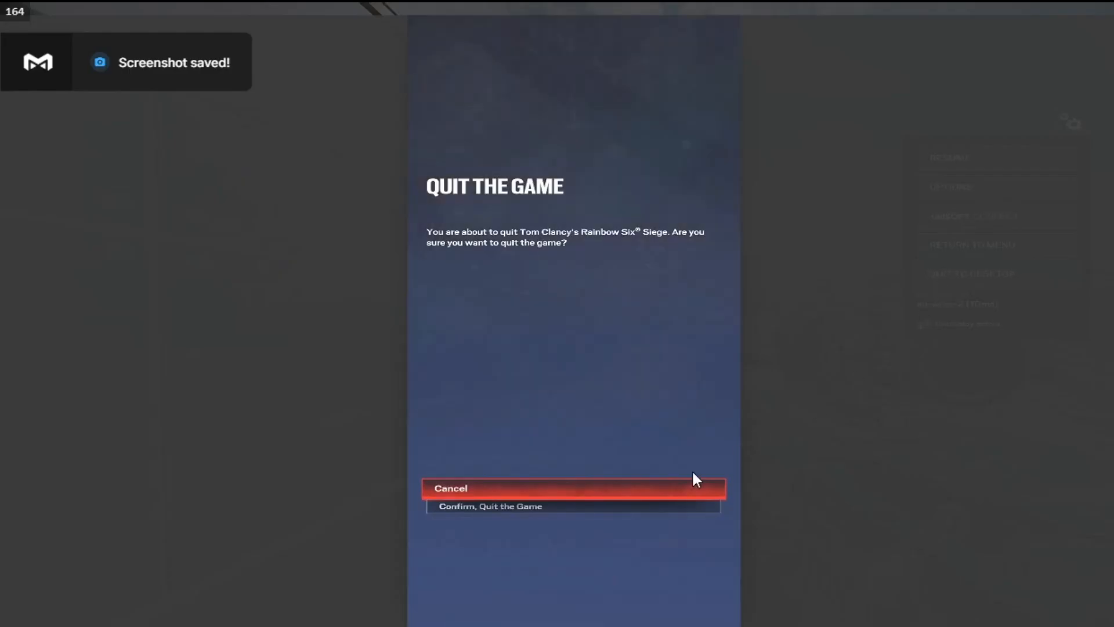
left_click(446, 510)
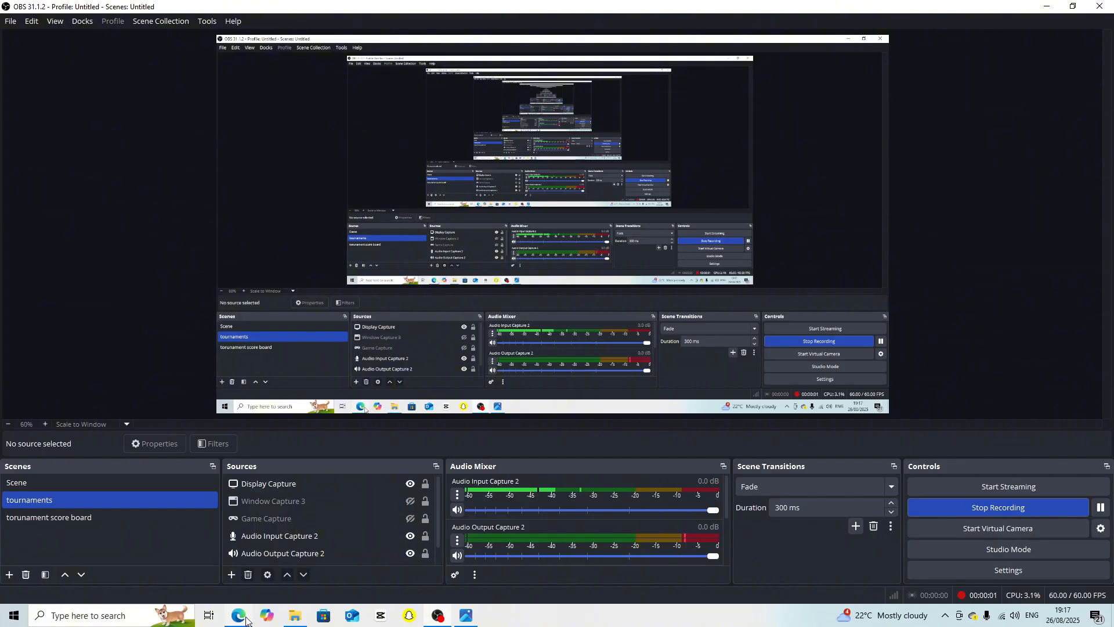
Switch to Photopea in the browser and create a new project from the 1280 x 720 px Youtube Thumbnail preset
left_click(245, 619)
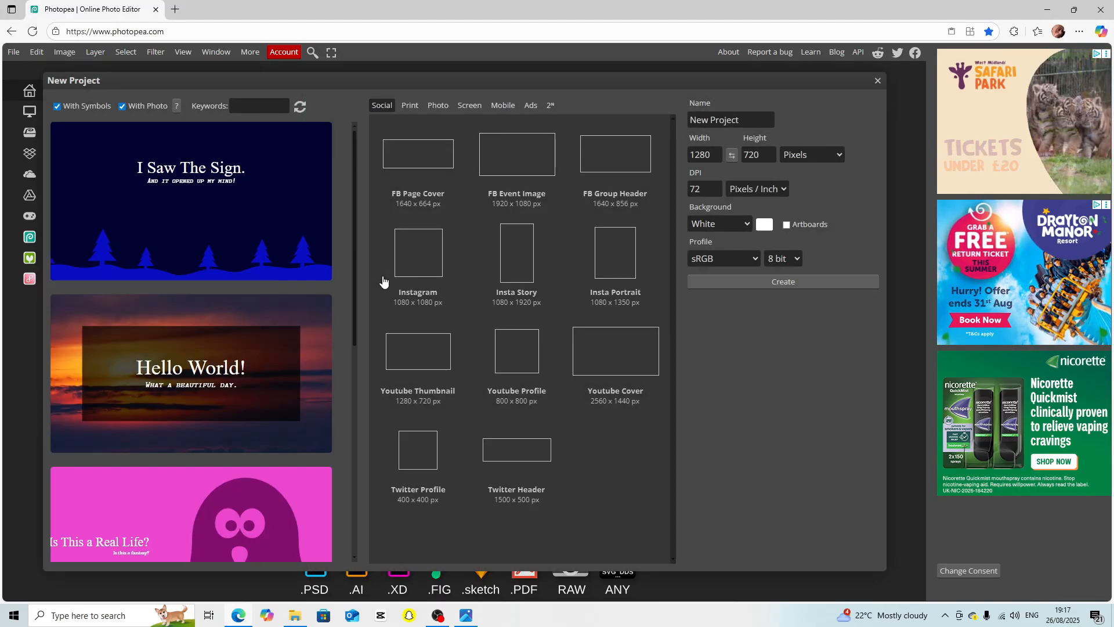
left_click(422, 365)
left_click(792, 284)
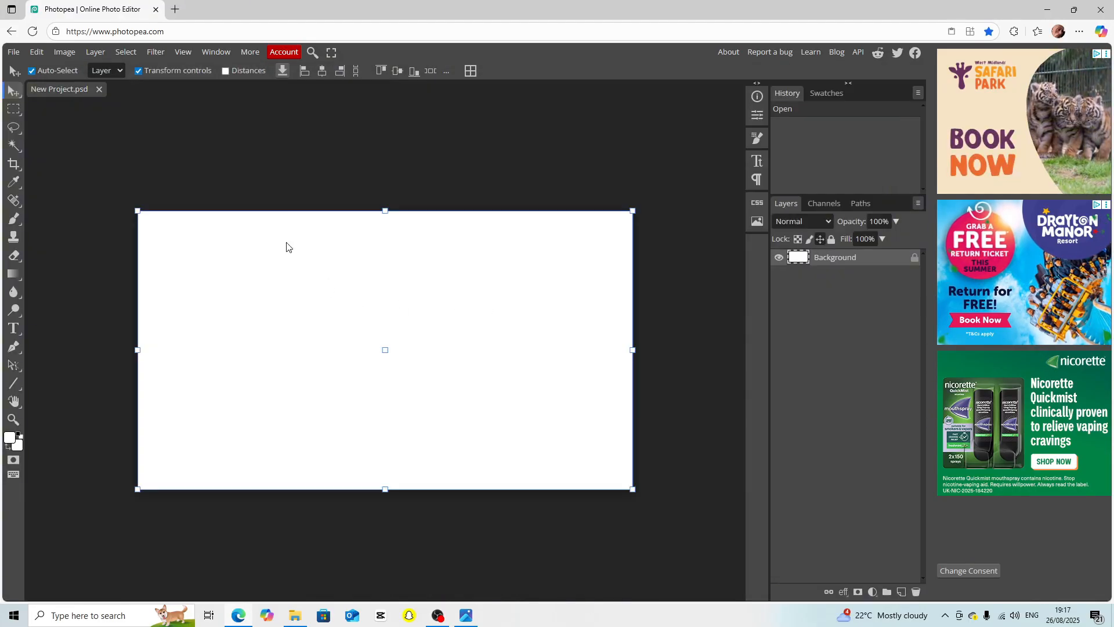
Place the green rifle sky screenshot from the Pictures folder into the project and move its layer above Background
left_click(293, 615)
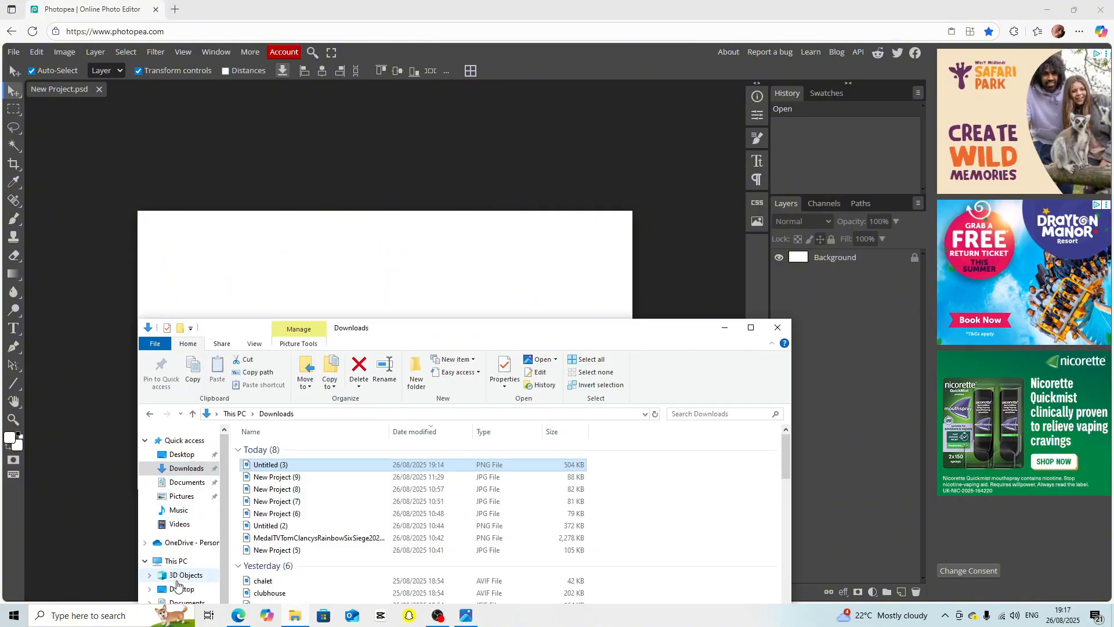
left_click(180, 473)
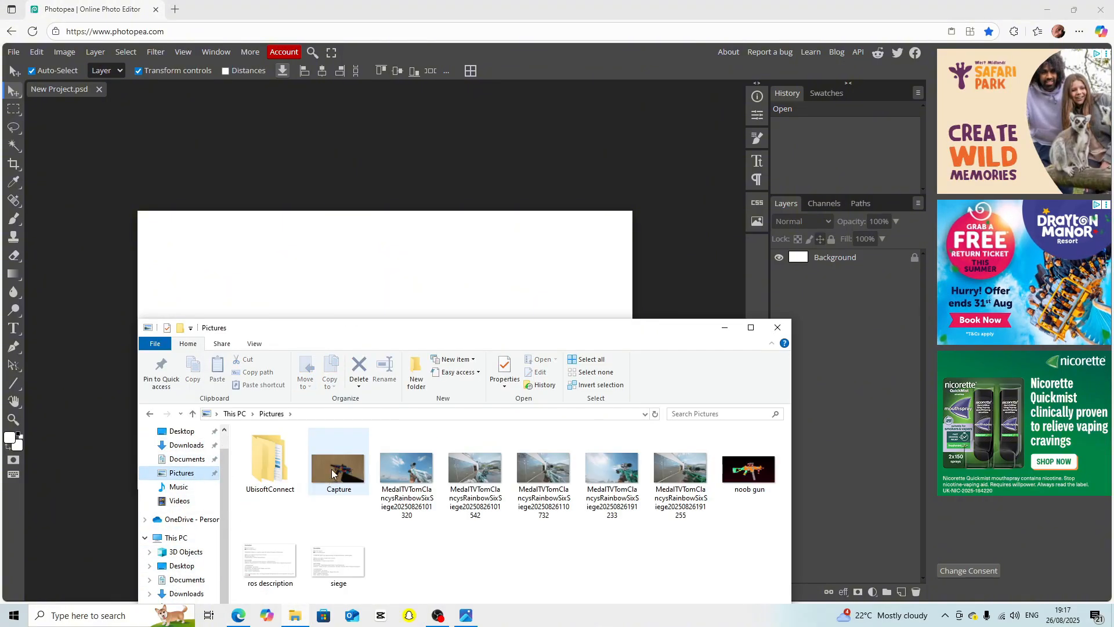
left_click_drag(612, 472, 390, 270)
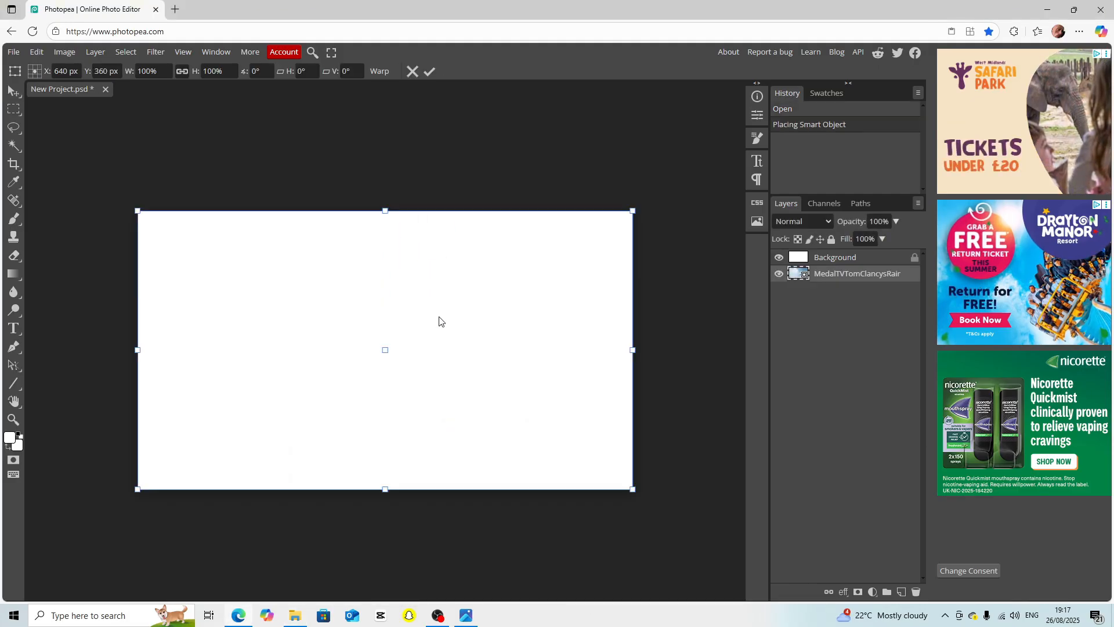
left_click_drag(853, 275, 853, 260)
left_click(447, 154)
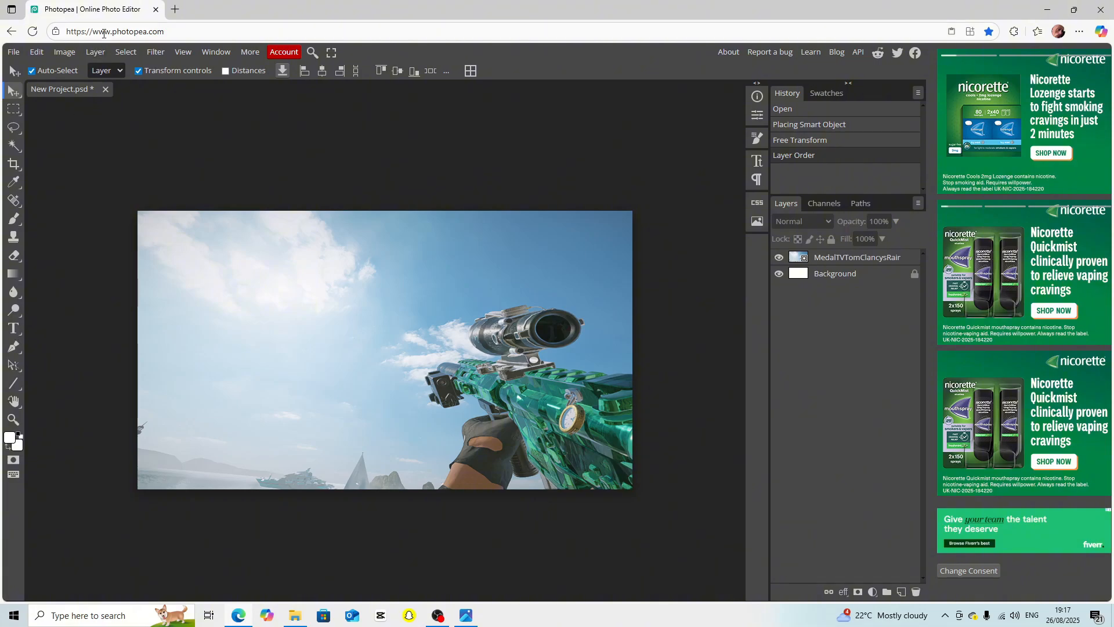
Search for Adobe Express in a new browser tab and open its free online editor
left_click(169, 8)
left_click(406, 82)
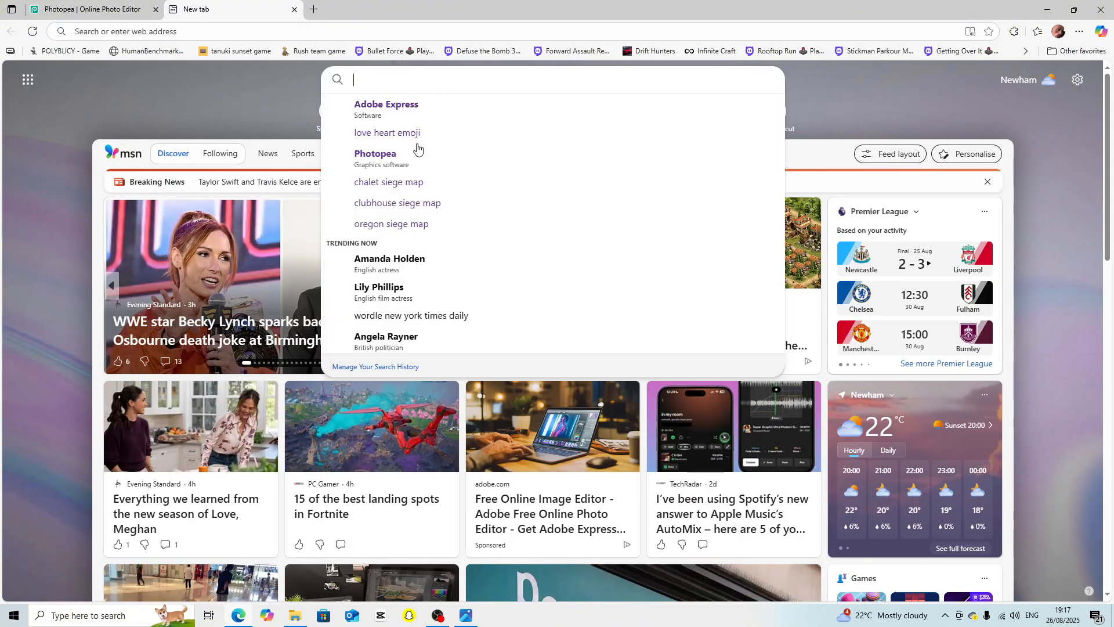
left_click(400, 113)
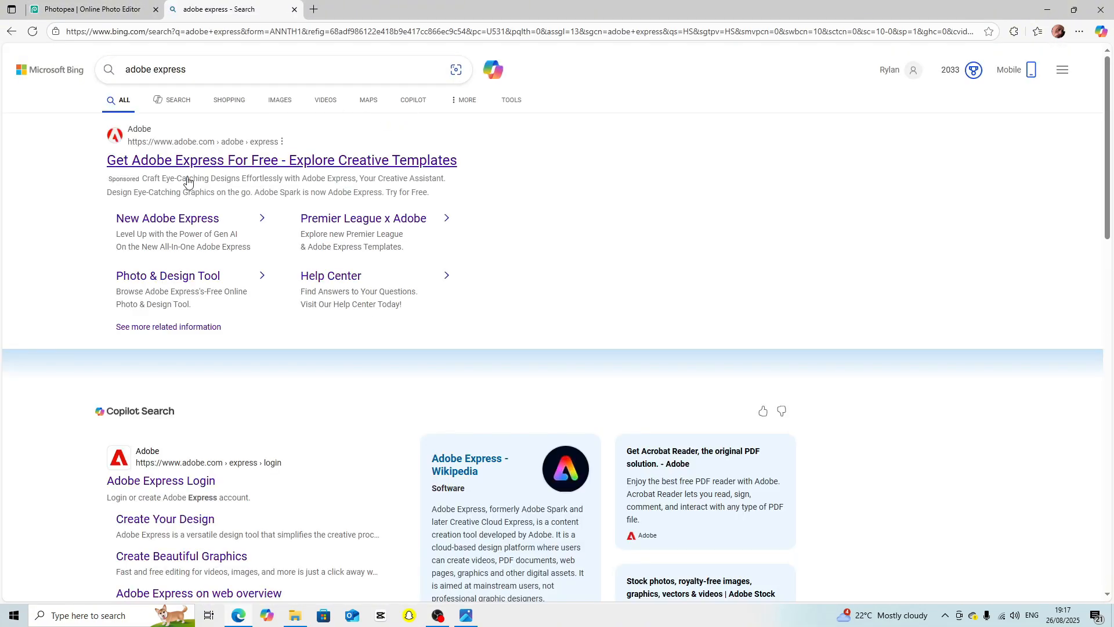
left_click(174, 162)
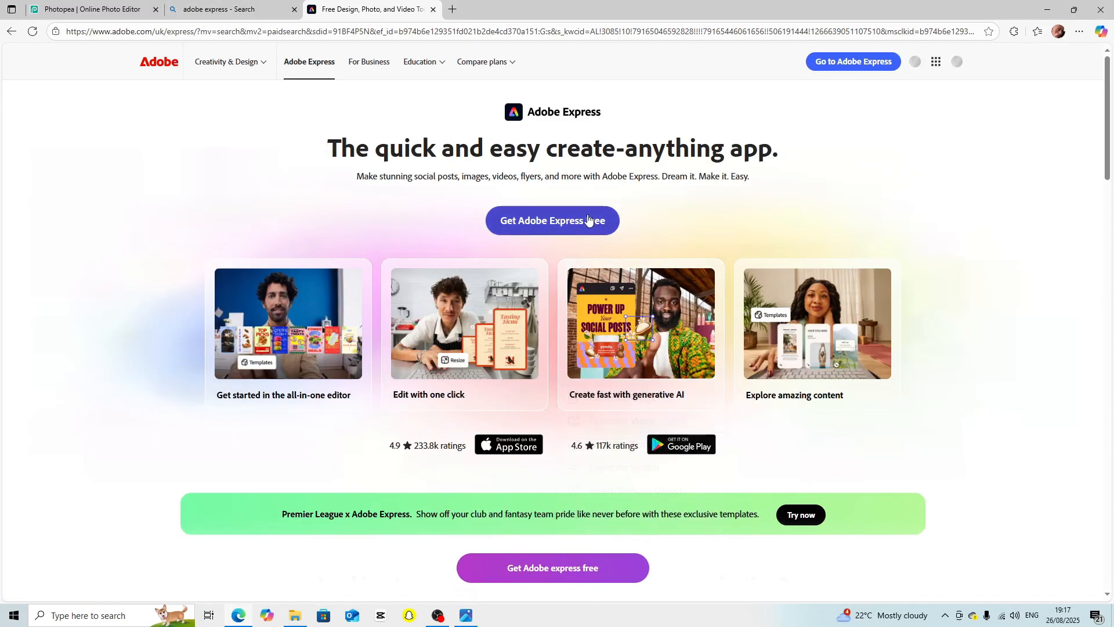
left_click(580, 221)
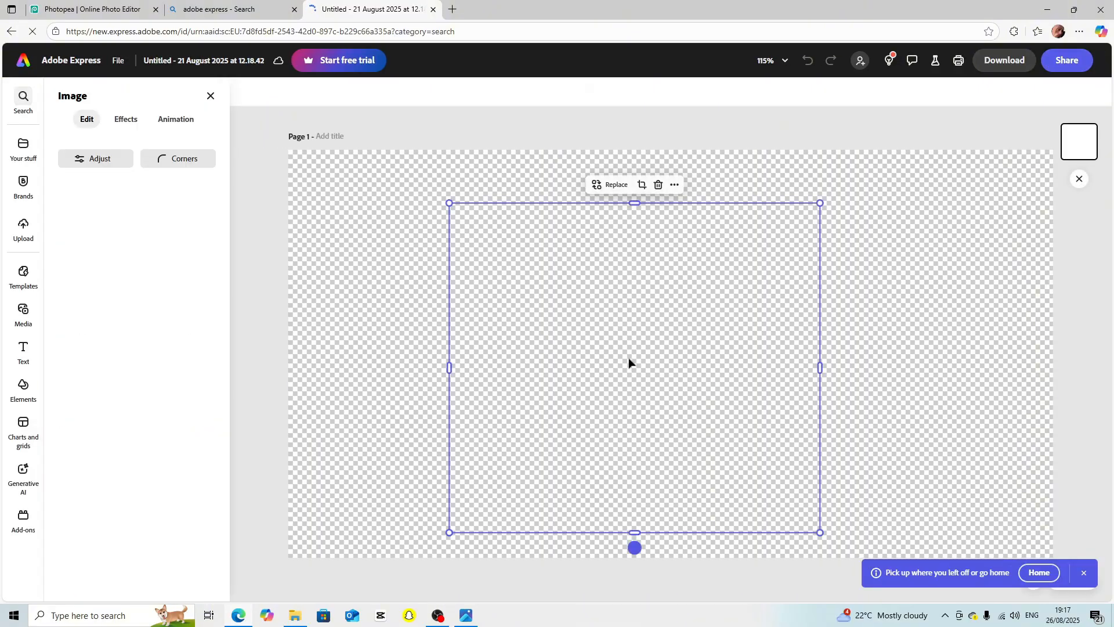
Replace the old image in the design with the sky rifle screenshot from the Pictures folder and remove its background
key("Delete")
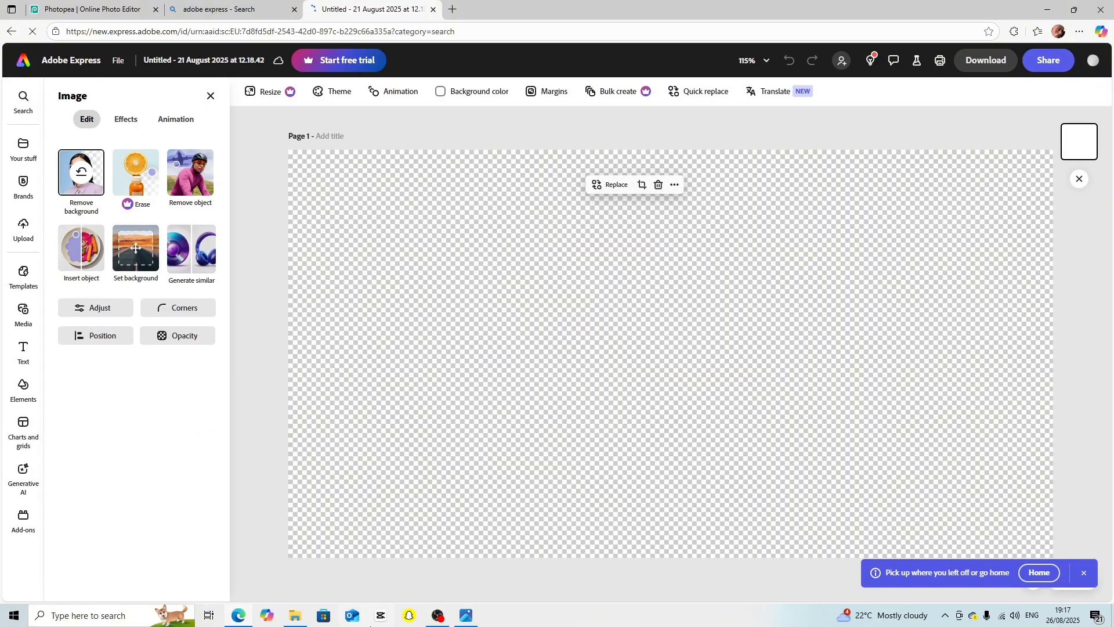
key("alt+Tab")
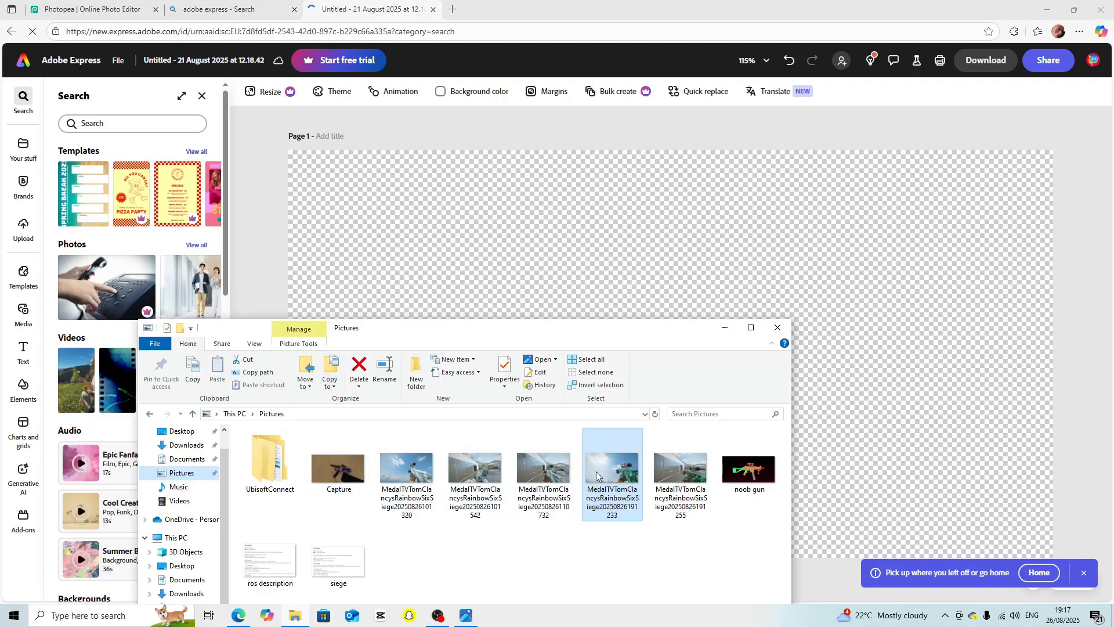
left_click_drag(596, 475, 680, 355)
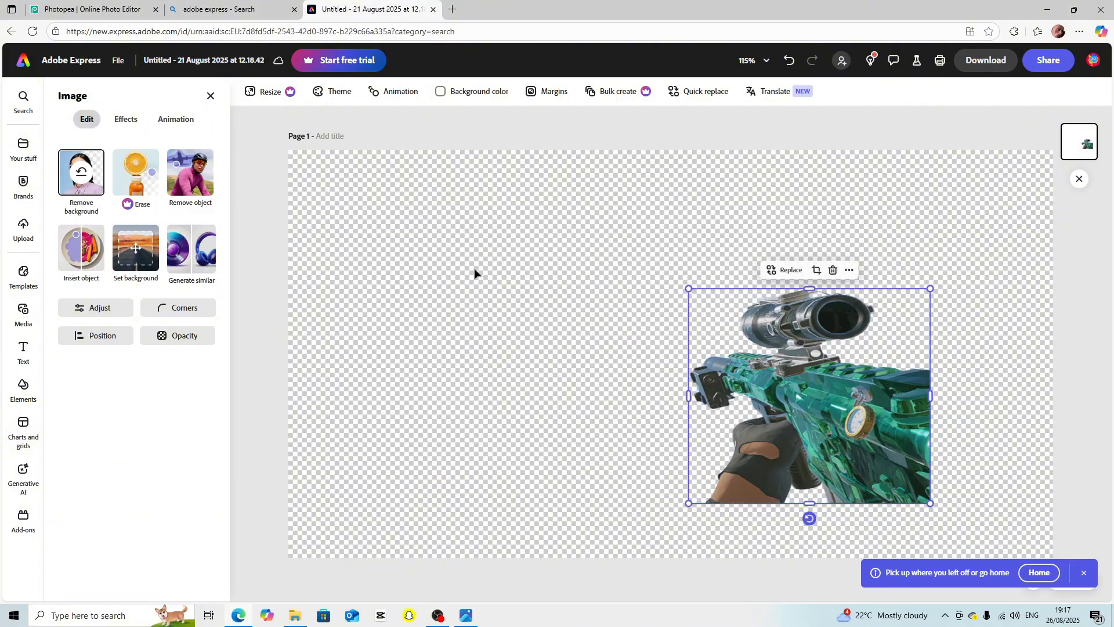
Enlarge the rifle cutout to fill most of the canvas height and center it on the page
left_click_drag(809, 442, 553, 348)
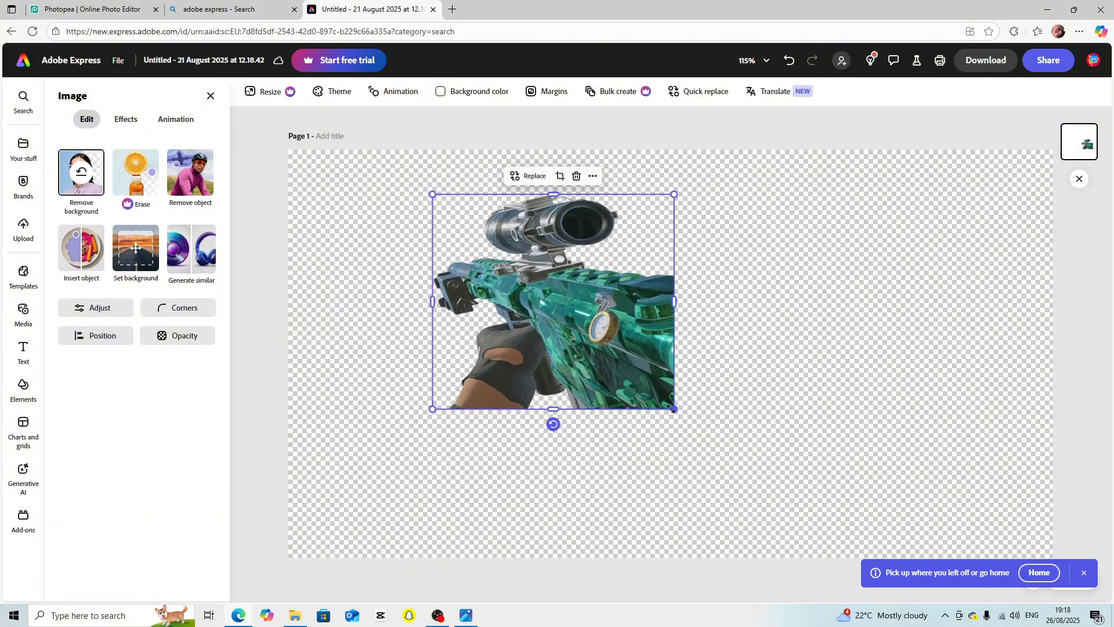
left_click_drag(672, 408, 807, 527)
left_click_drag(617, 384, 653, 405)
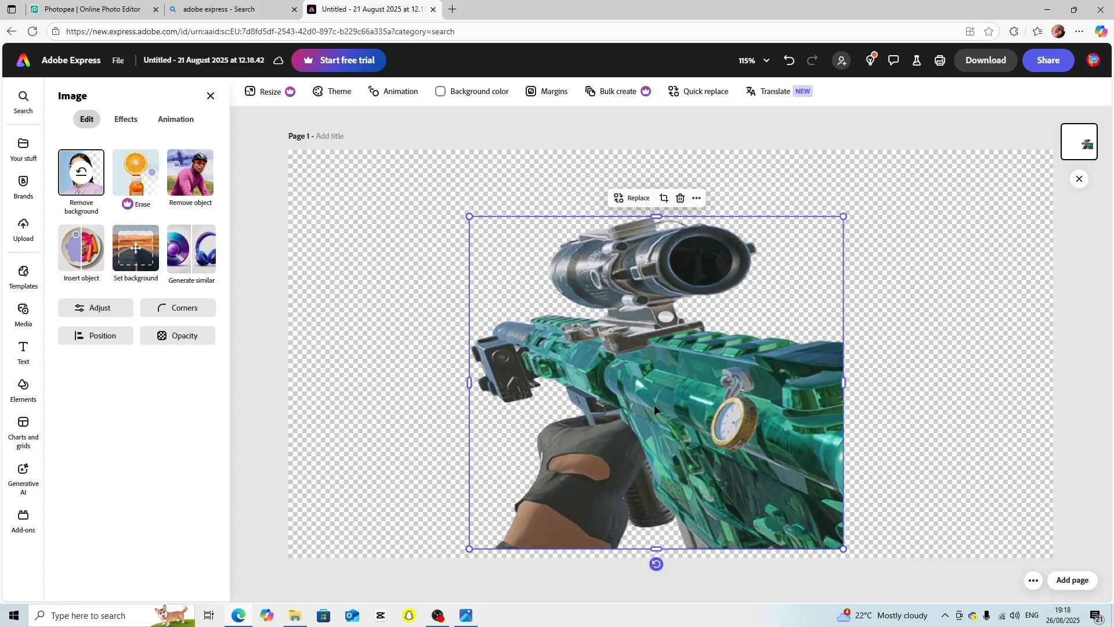
left_click(1029, 274)
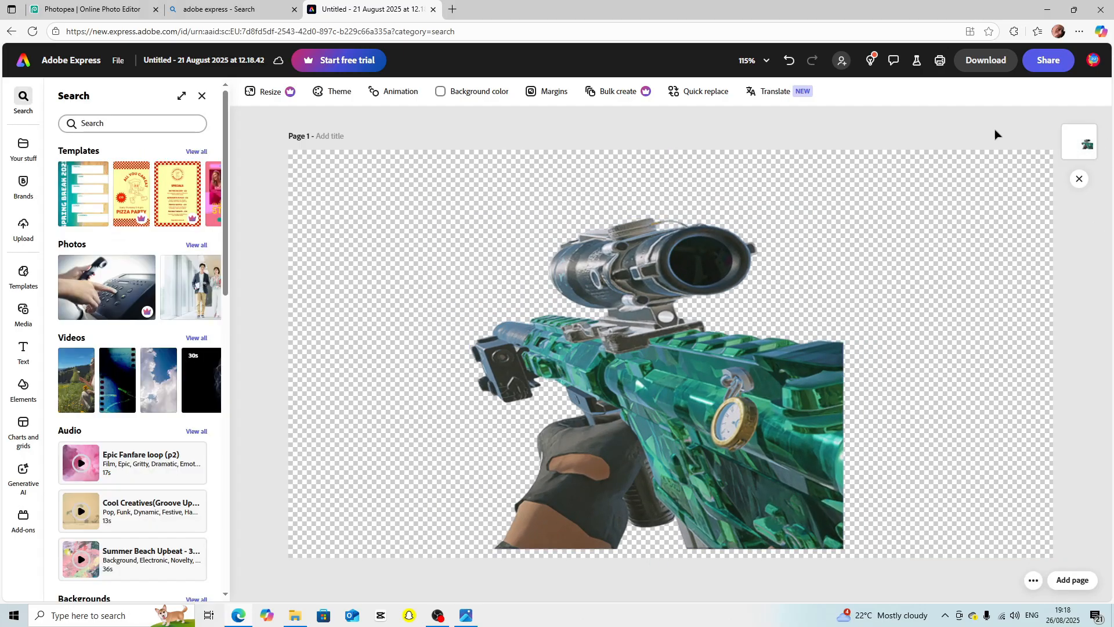
Download the rifle cutout as a transparent PNG and close the Adobe Express and search tabs to return to Photopea
left_click(990, 65)
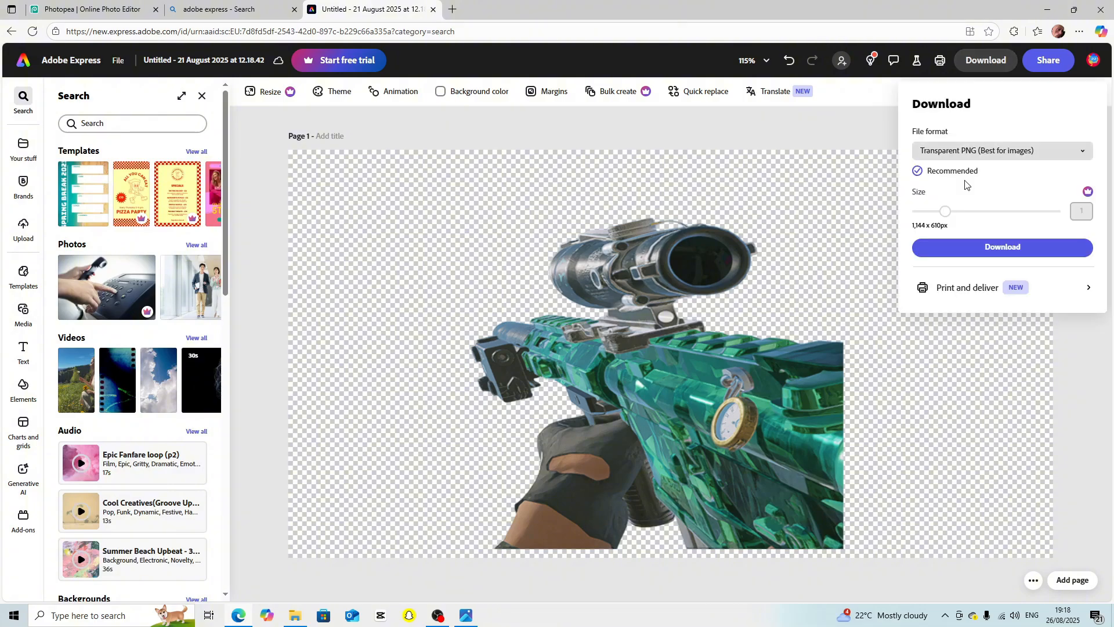
left_click(961, 246)
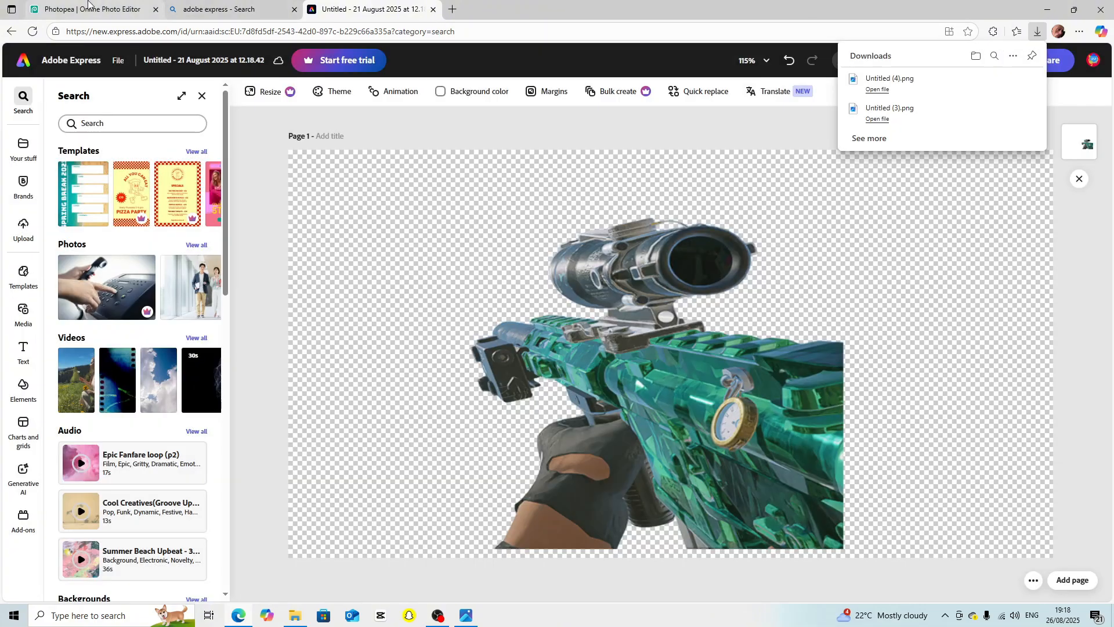
left_click(294, 10)
left_click(295, 10)
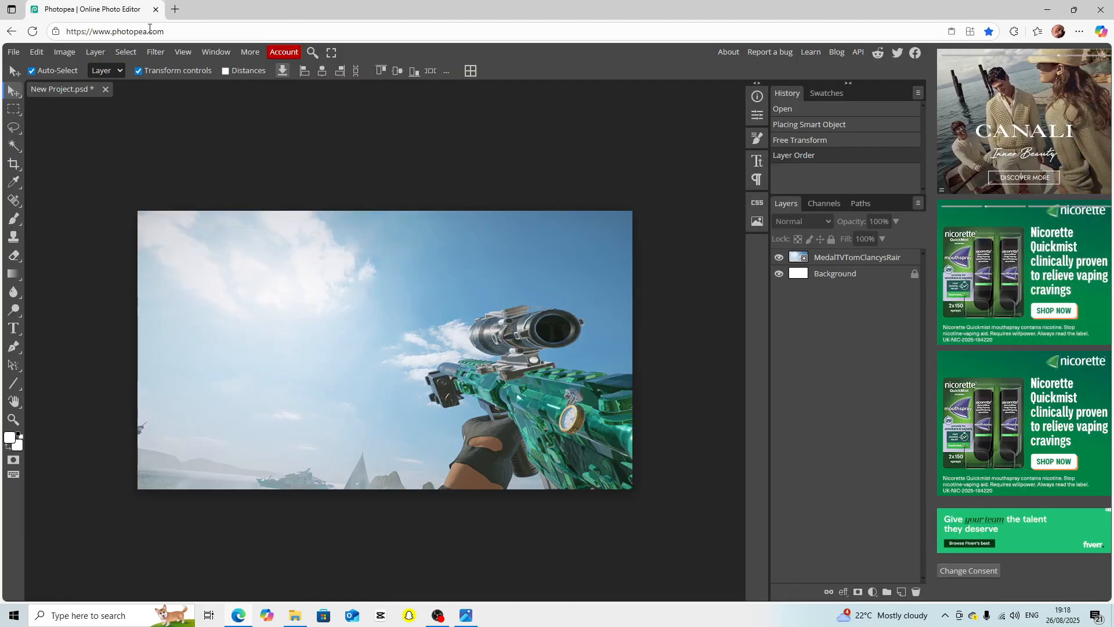
Place Untitled (4) from the Downloads folder into the project and move its layer above the screenshot layer
left_click(295, 614)
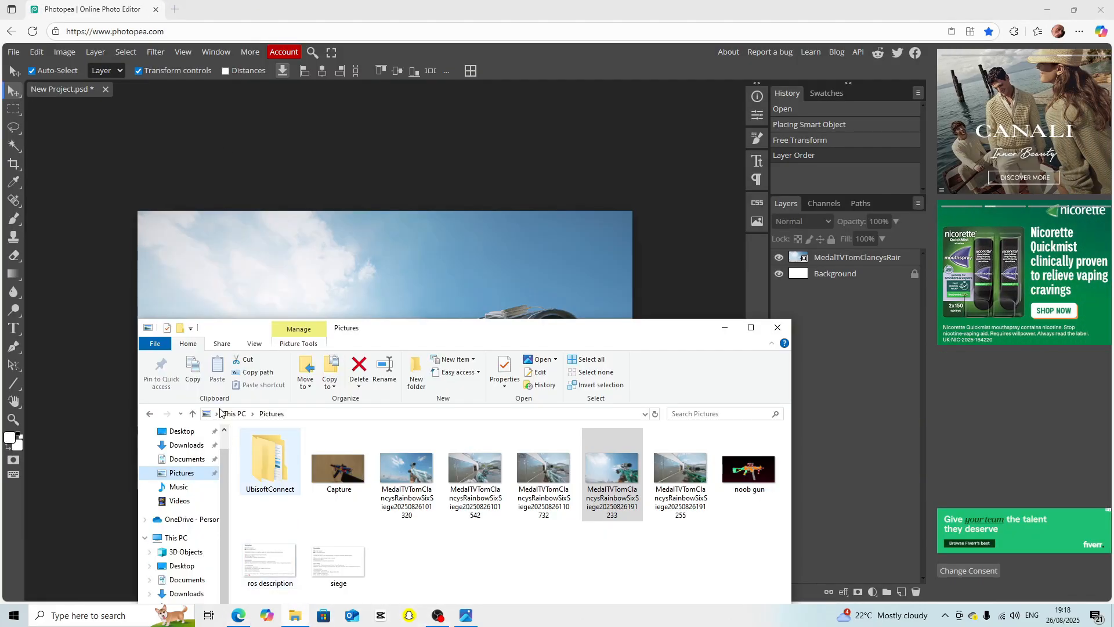
left_click(186, 459)
left_click(186, 445)
left_click(334, 464)
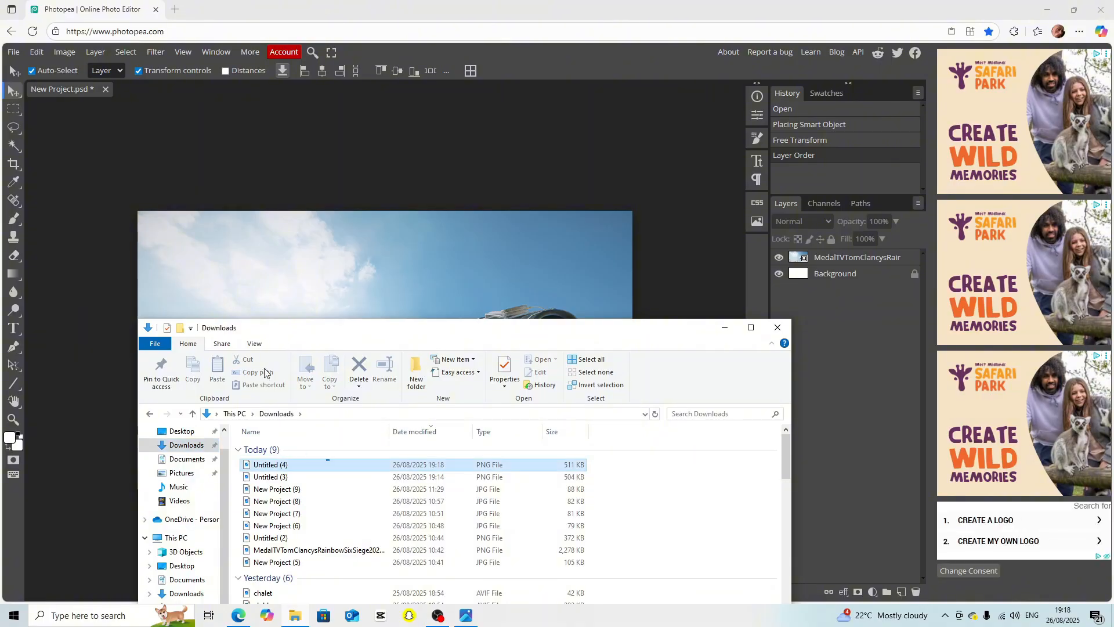
left_click_drag(296, 467, 308, 281)
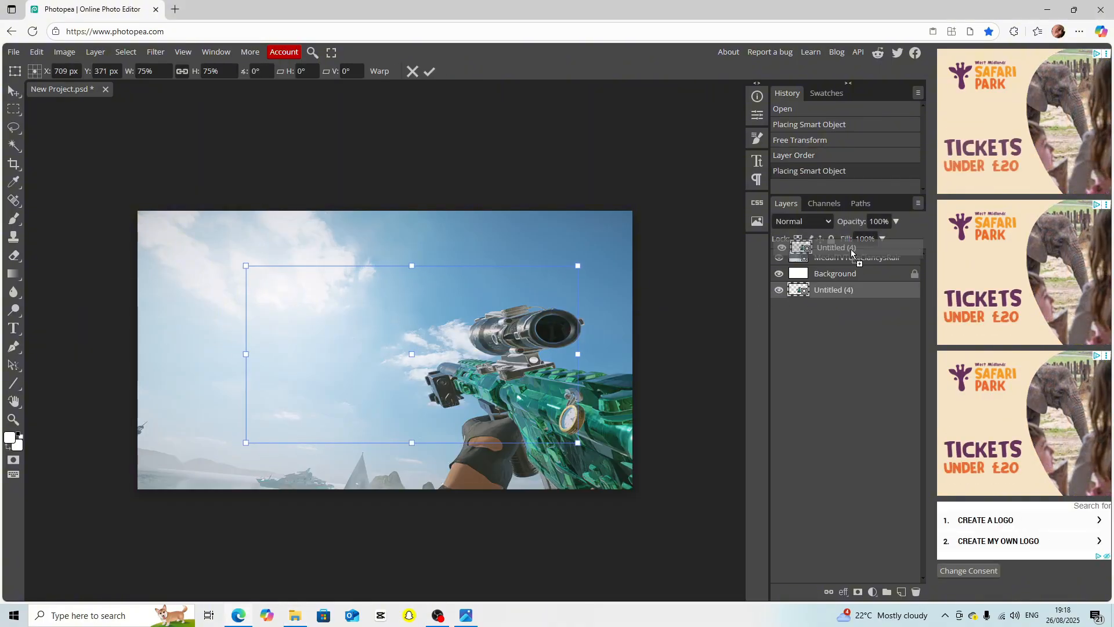
left_click_drag(851, 253, 852, 259)
Scale the rifle cutout to about 97.38% and align it exactly over the rifle in the background screenshot
left_click_drag(433, 360, 472, 352)
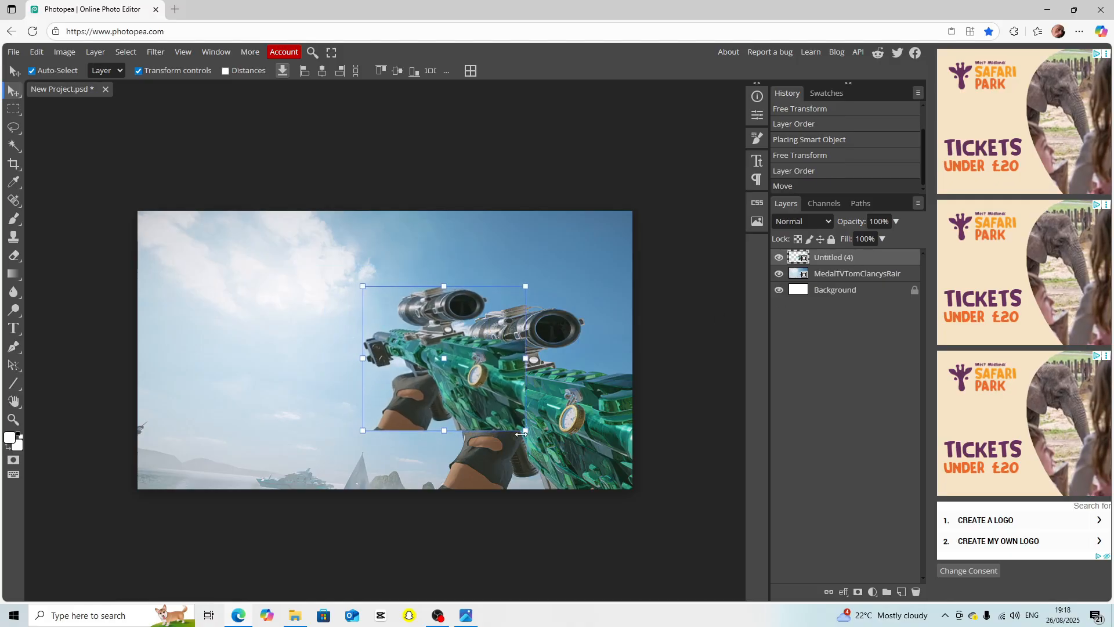
left_click_drag(521, 434, 725, 479)
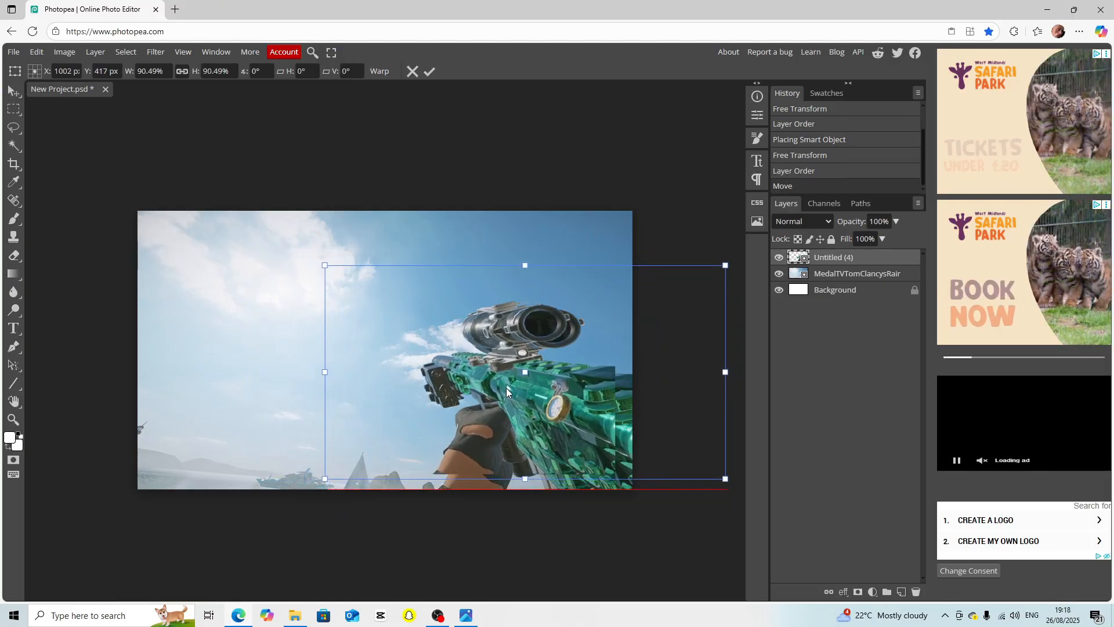
left_click_drag(506, 388, 541, 433)
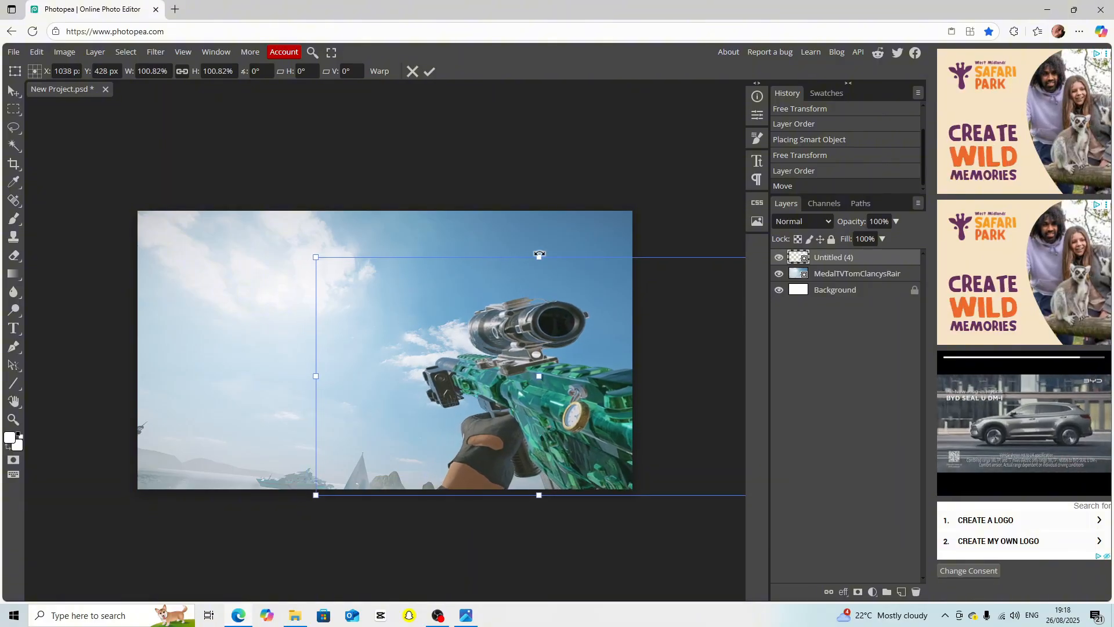
left_click_drag(539, 257, 539, 266)
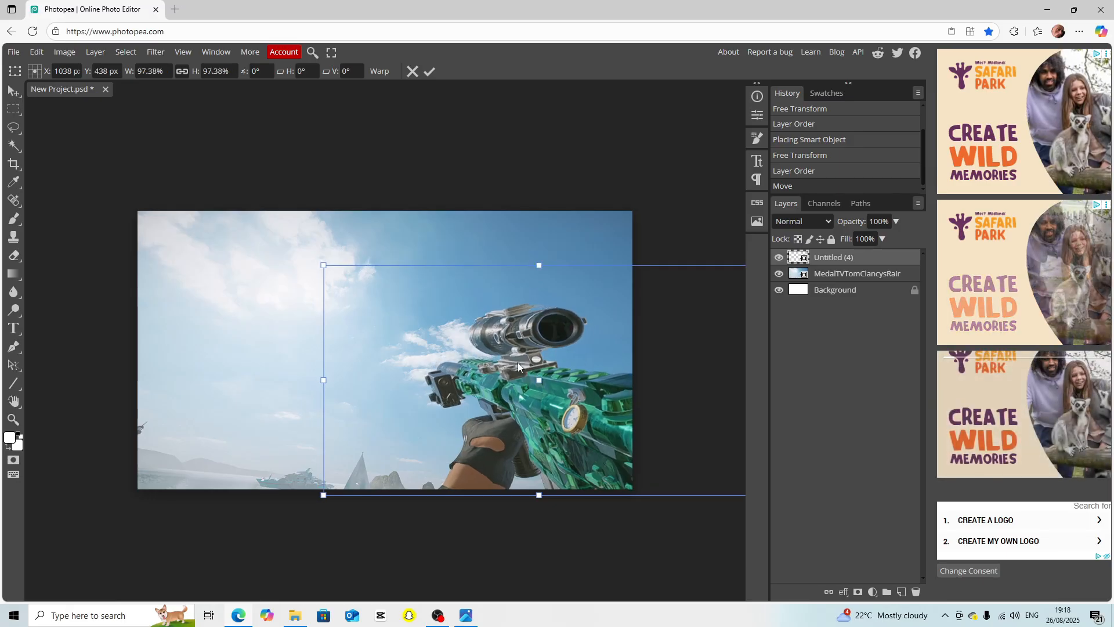
left_click_drag(517, 367, 516, 367)
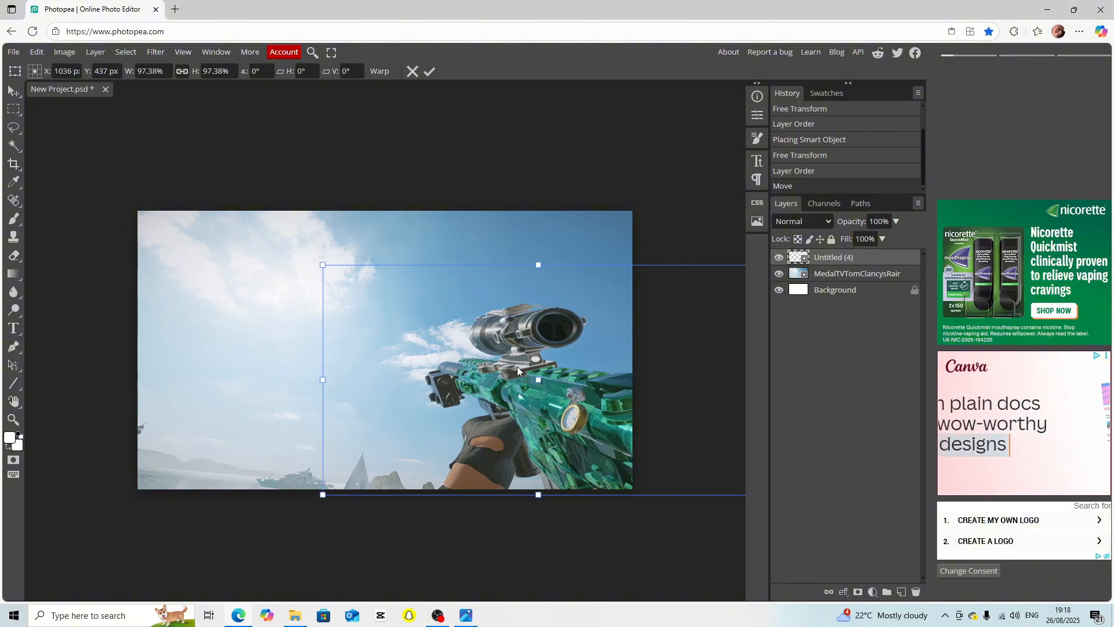
left_click_drag(517, 367, 516, 368)
left_click_drag(497, 320, 496, 312)
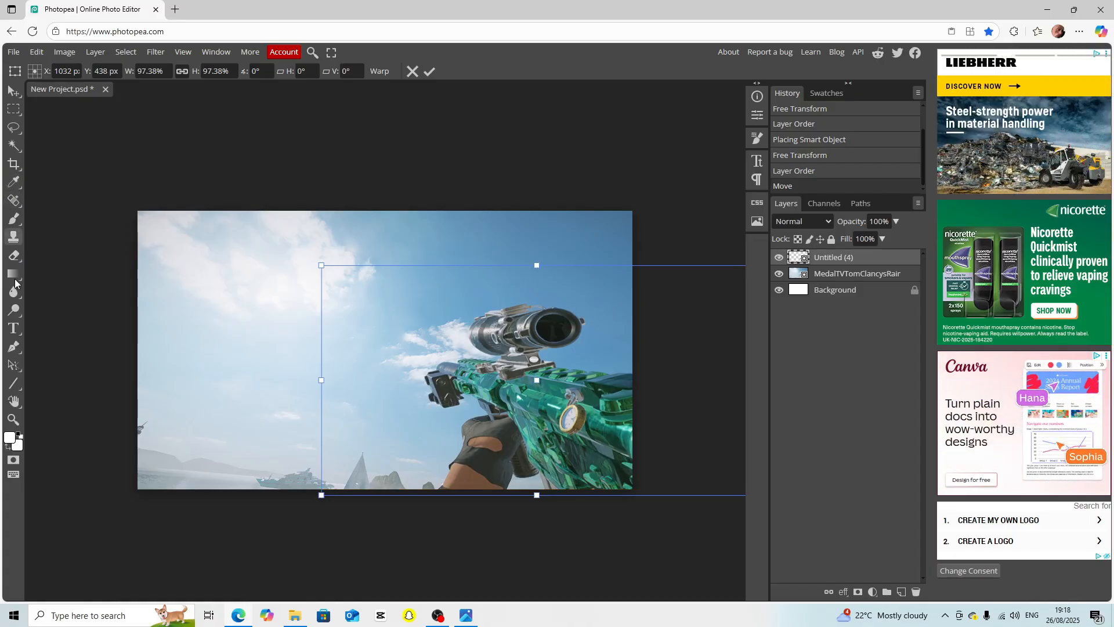
Browse the font list for the Type tool and choose the Duplexide font
left_click(17, 327)
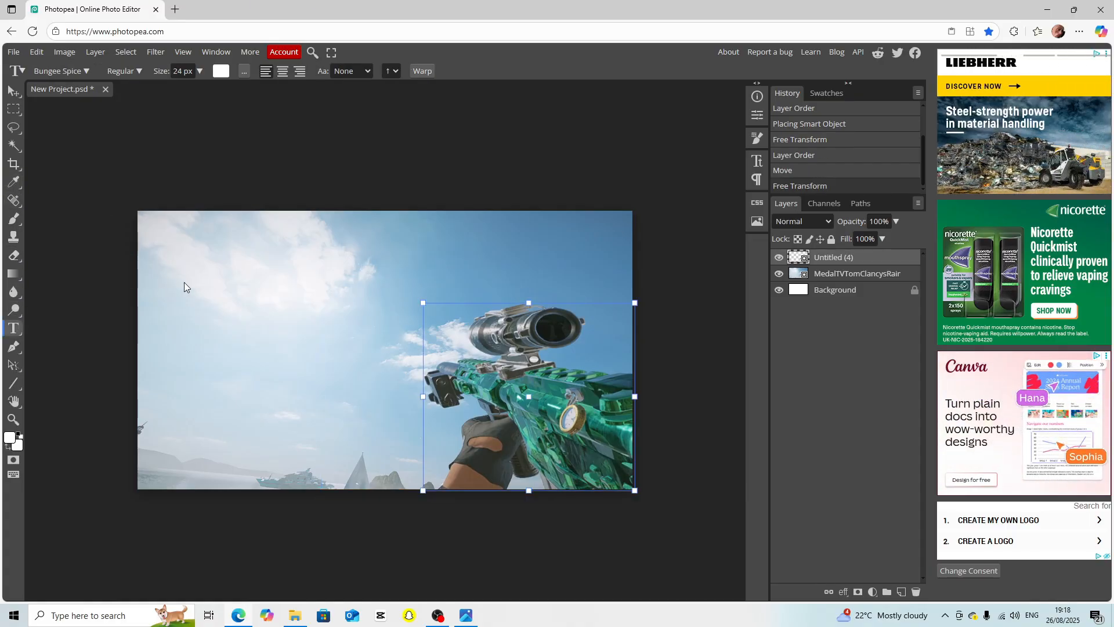
left_click(54, 67)
scroll(166, 236, "down", 10)
scroll(163, 236, "down", 6)
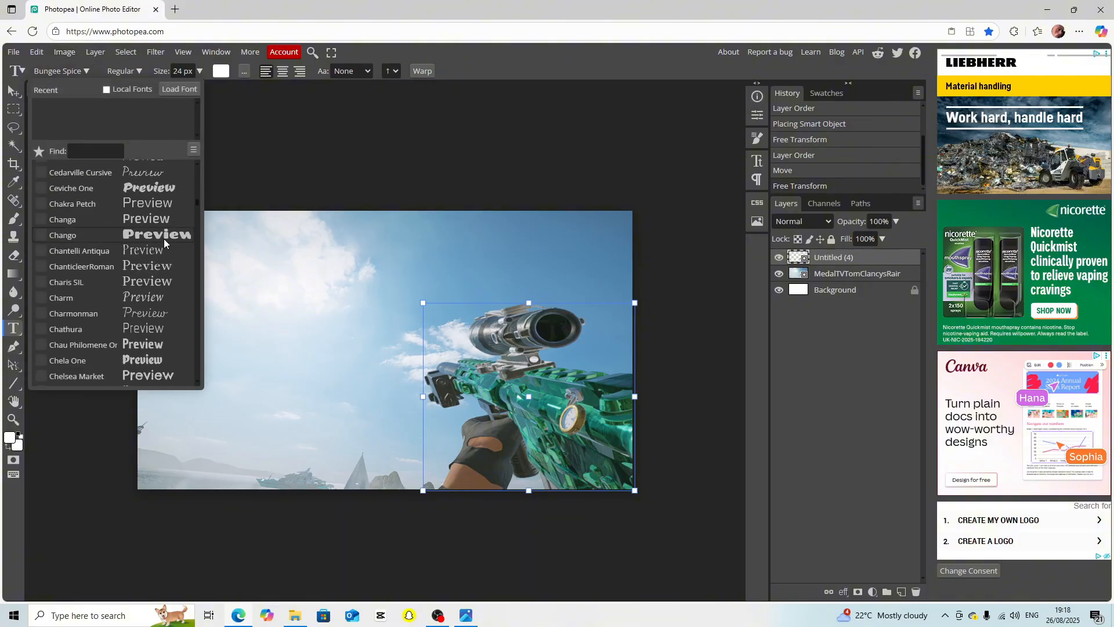
scroll(162, 239, "down", 6)
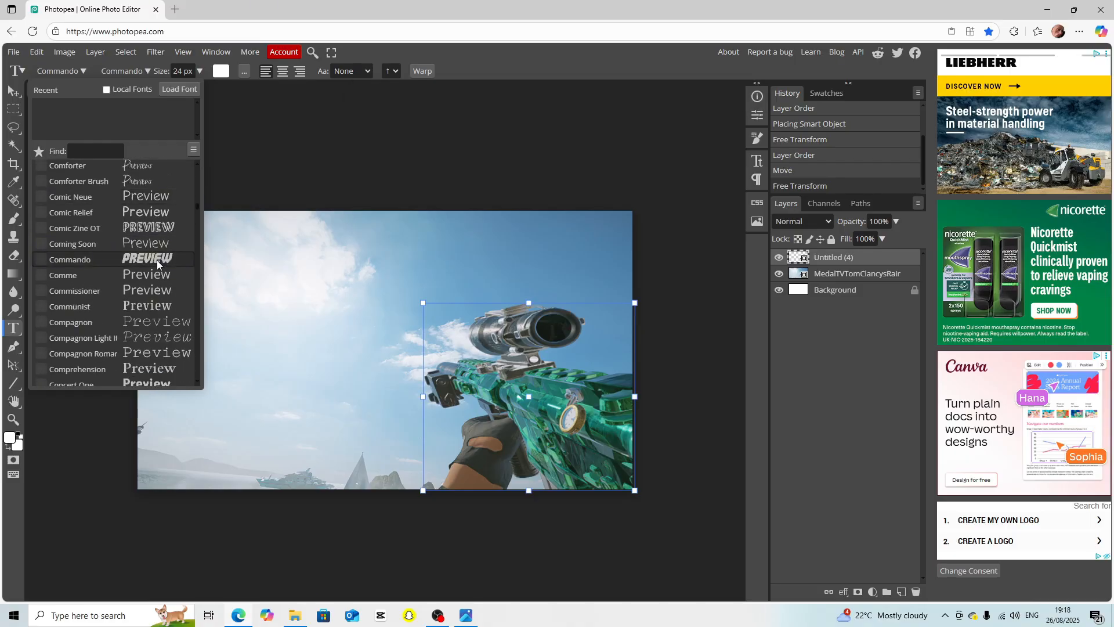
scroll(158, 262, "down", 8)
scroll(159, 267, "down", 8)
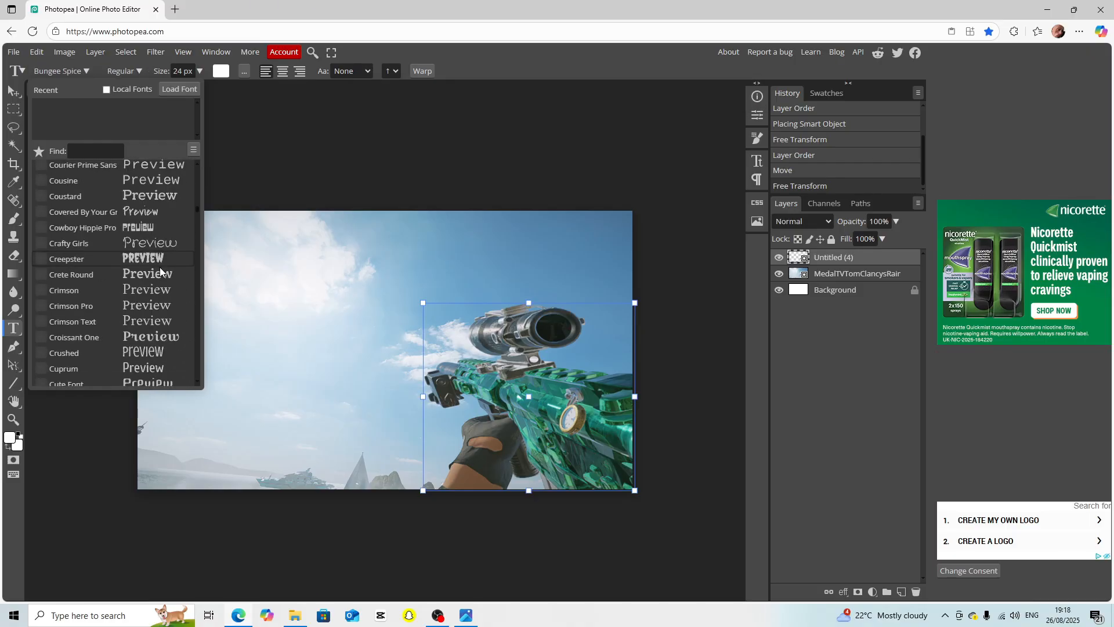
scroll(163, 268, "down", 8)
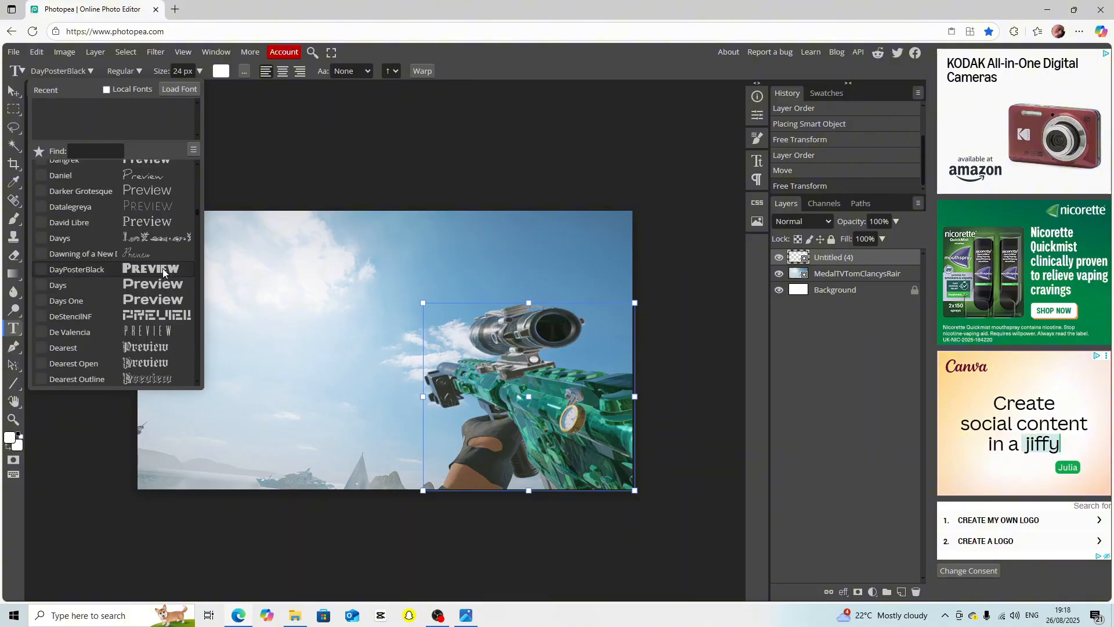
scroll(152, 273, "down", 6)
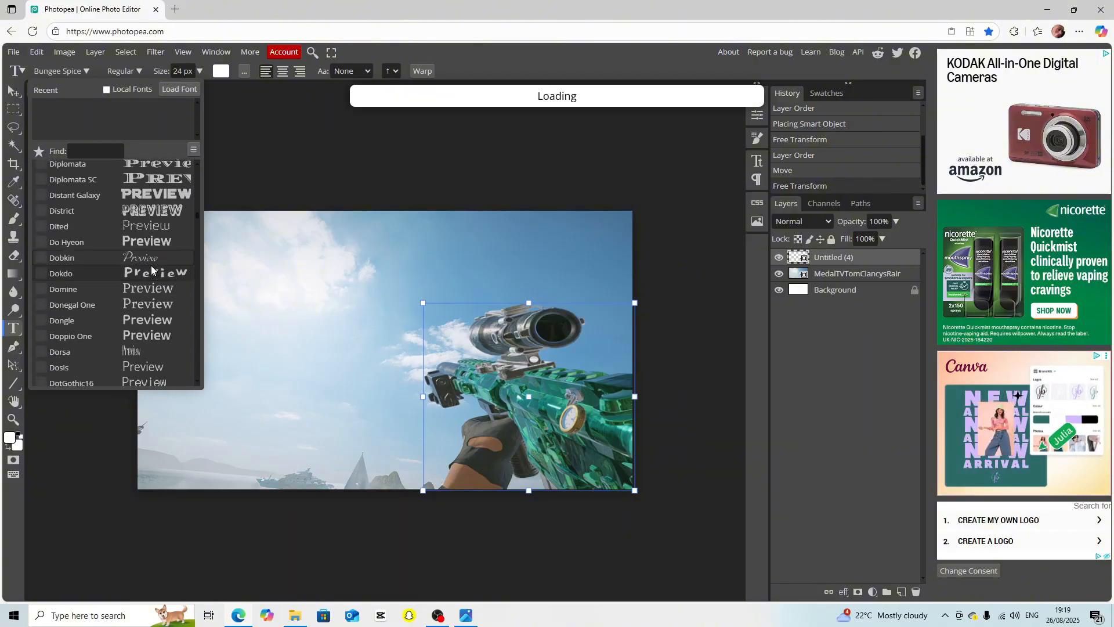
scroll(154, 273, "down", 12)
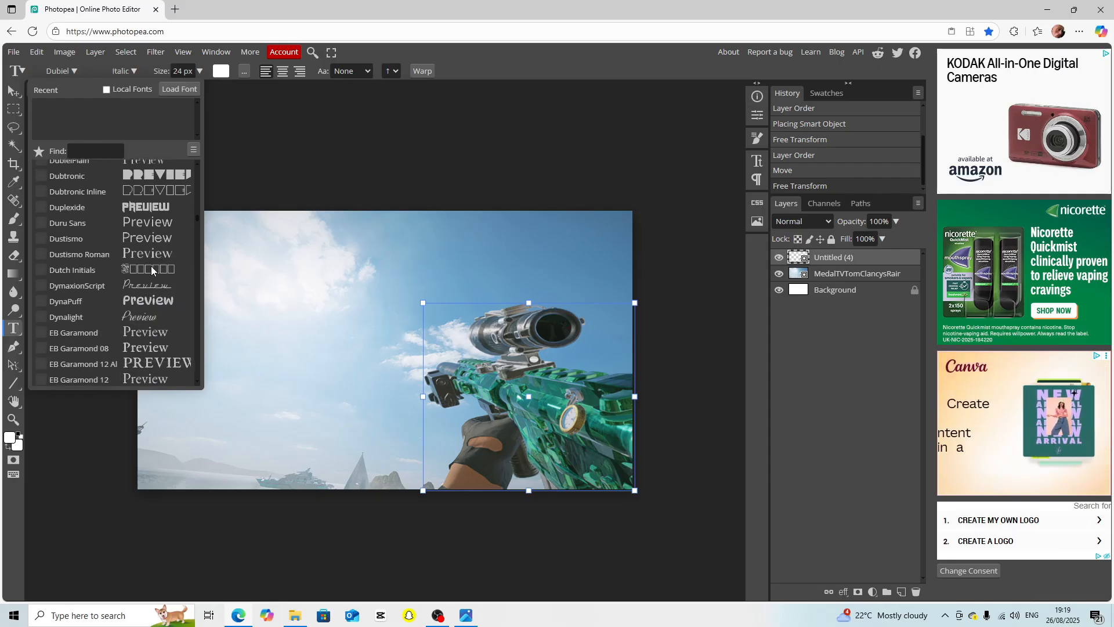
left_click(144, 209)
left_click(281, 351)
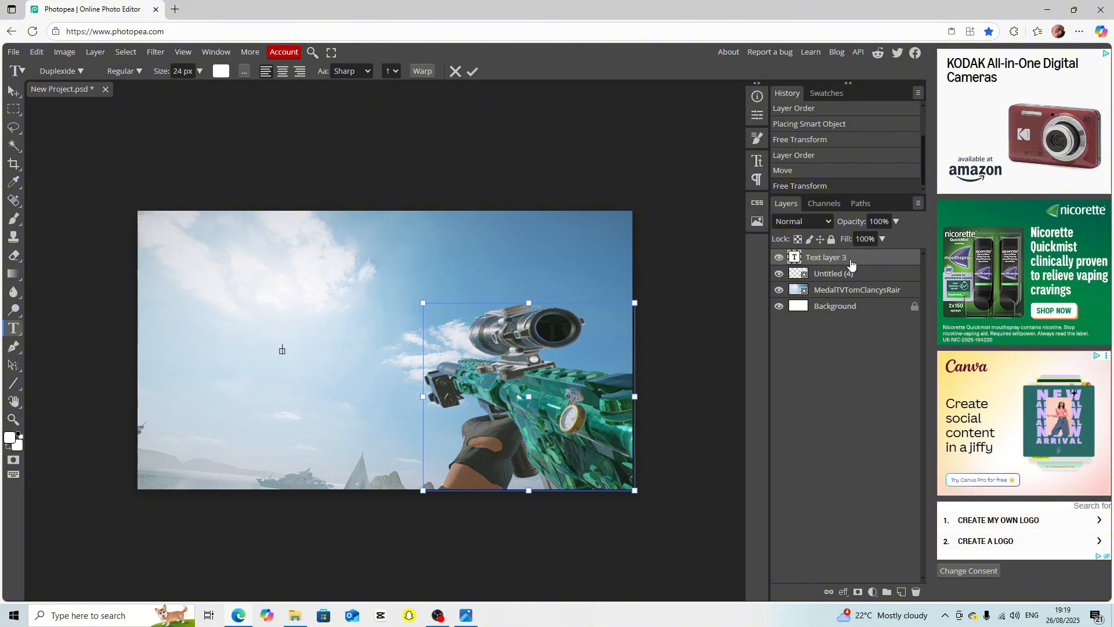
key("Escape")
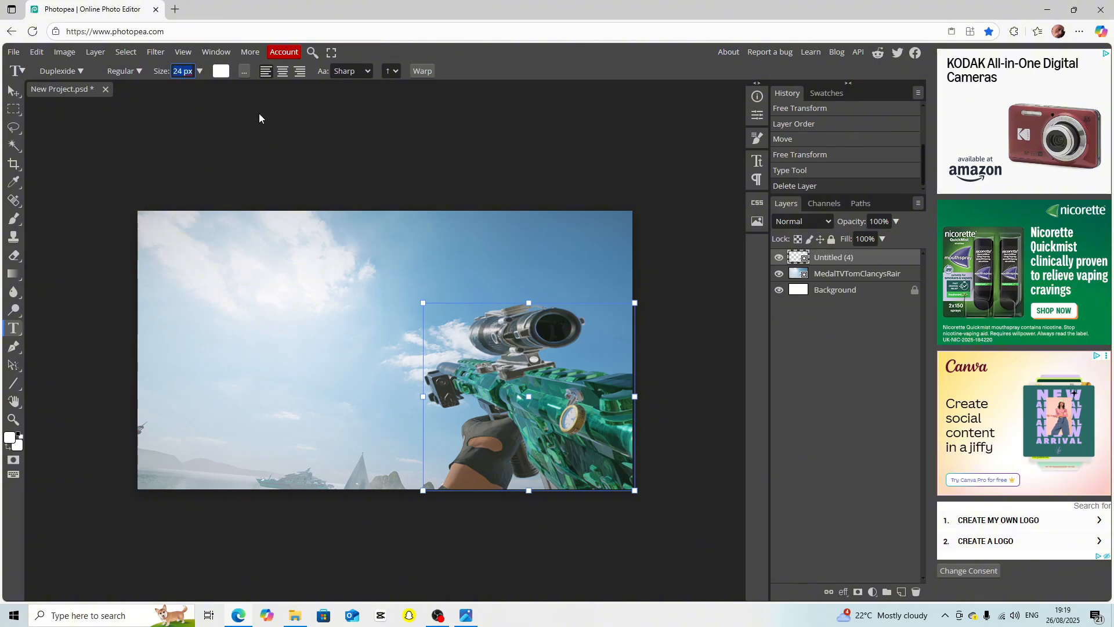
Set the font size to 250 px and add the title text USERNAME across the canvas
type("250")
key("Return")
left_click(13, 91)
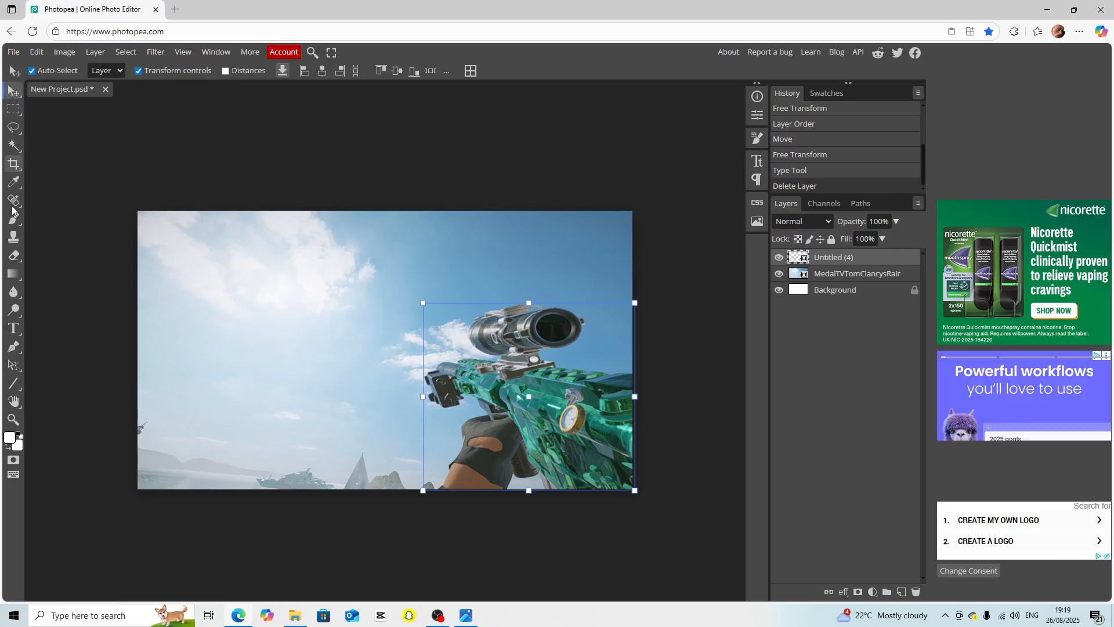
left_click(7, 327)
left_click(214, 349)
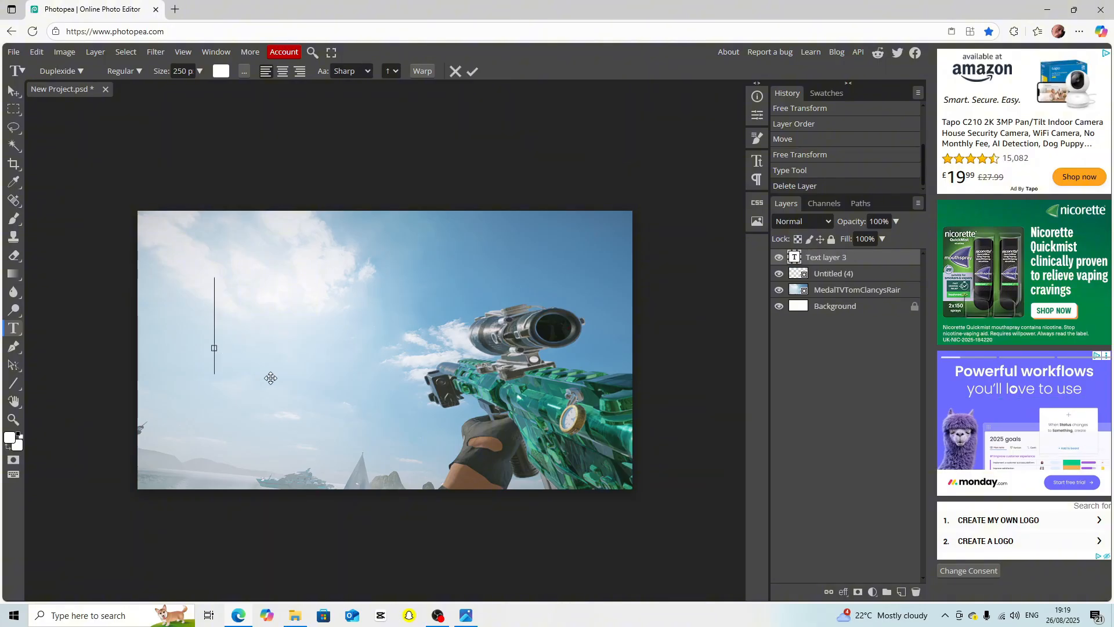
type("USEER")
key("BackSpace")
key("BackSpace")
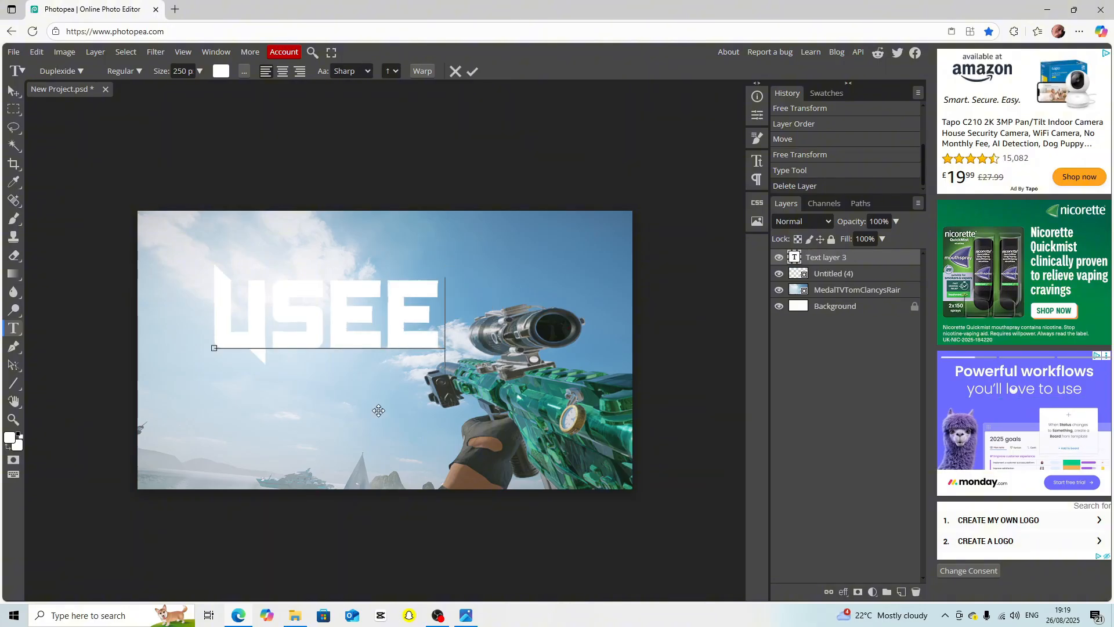
type("RNAM")
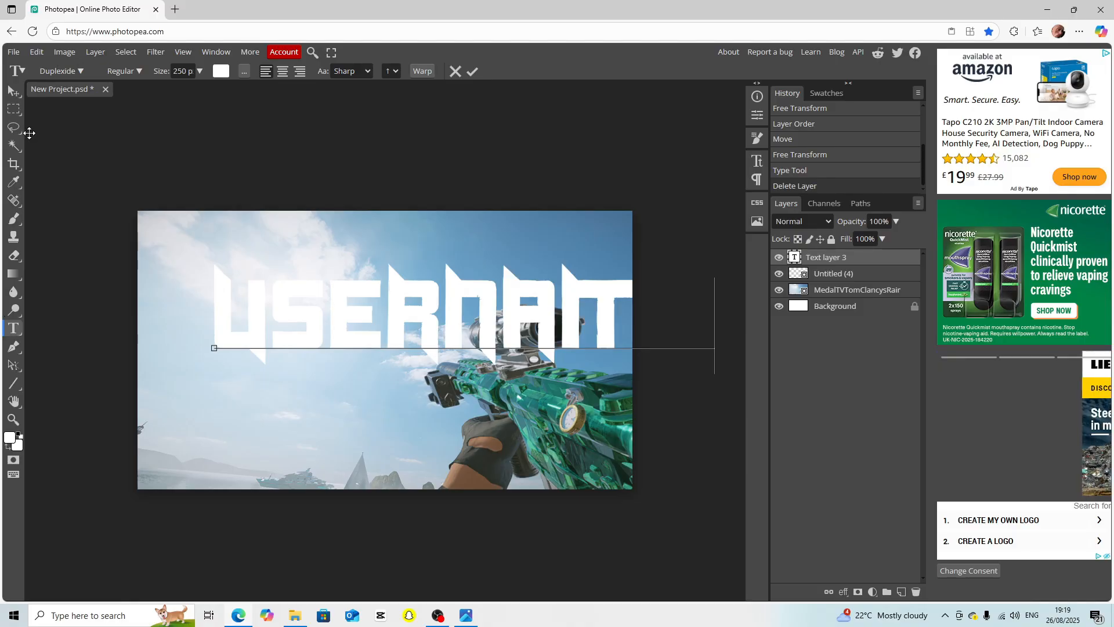
left_click(13, 91)
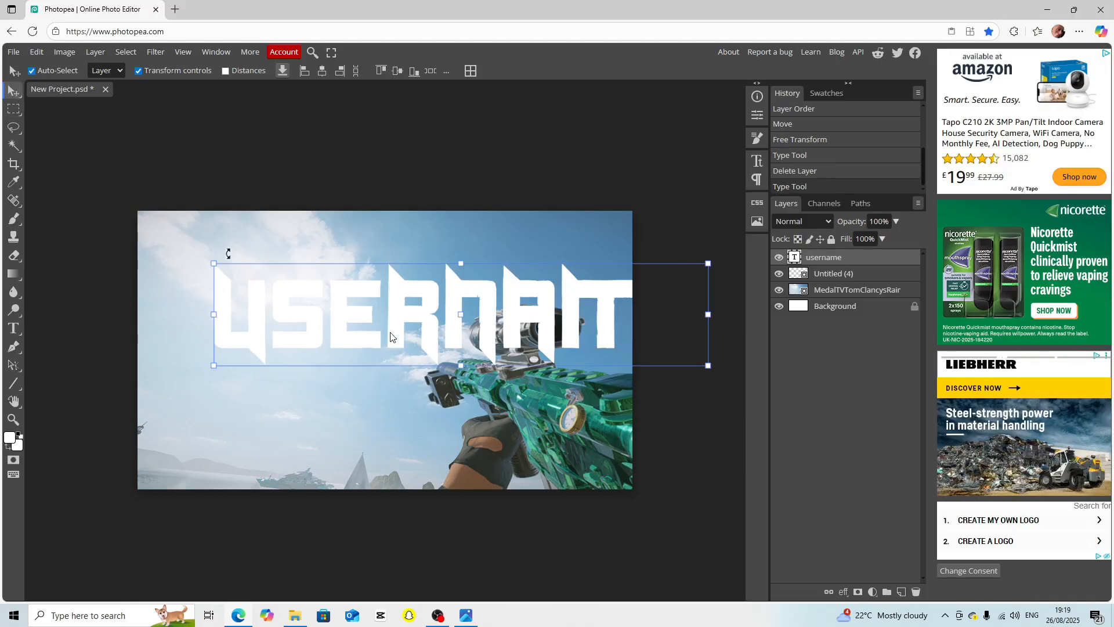
Scale the USERNAME text to about 85.77% across the middle of the canvas and place its layer beneath the Untitled (4) rifle layer
left_click_drag(633, 308, 594, 321)
left_click_drag(667, 276, 599, 302)
left_click_drag(448, 335, 453, 370)
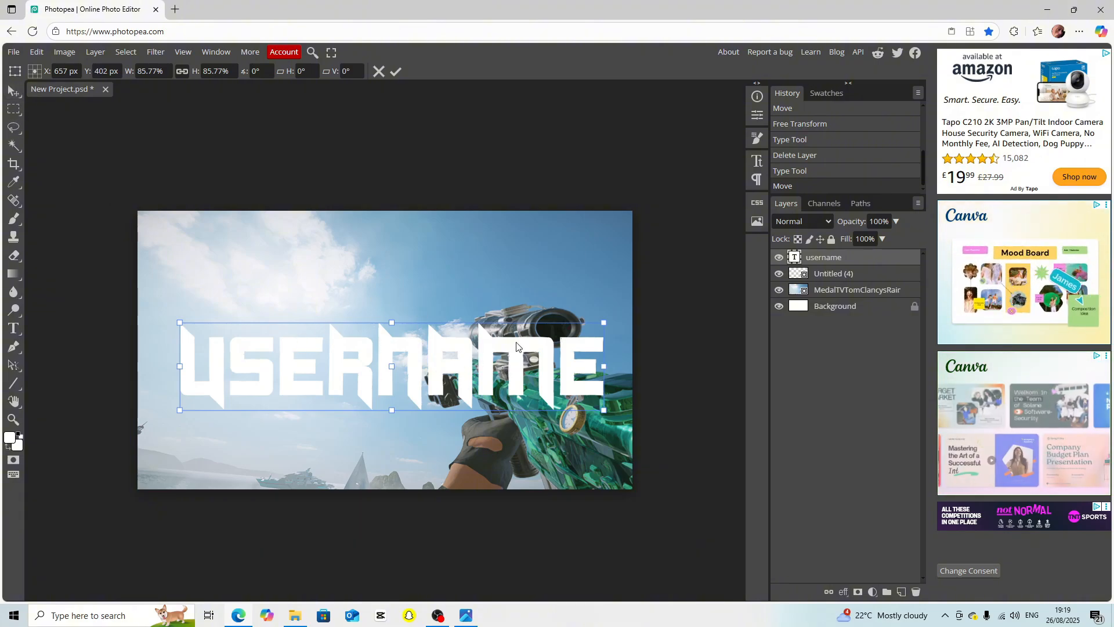
left_click_drag(820, 260, 822, 286)
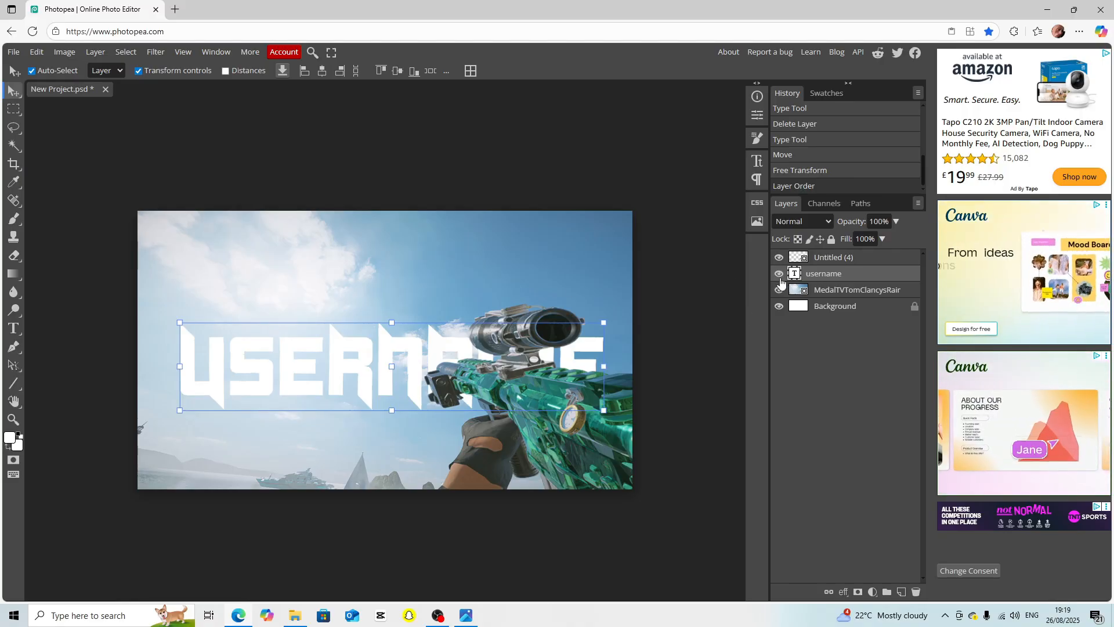
Duplicate the username text layer and move the copy above the Untitled (4) rifle layer
right_click(806, 270)
left_click(801, 273)
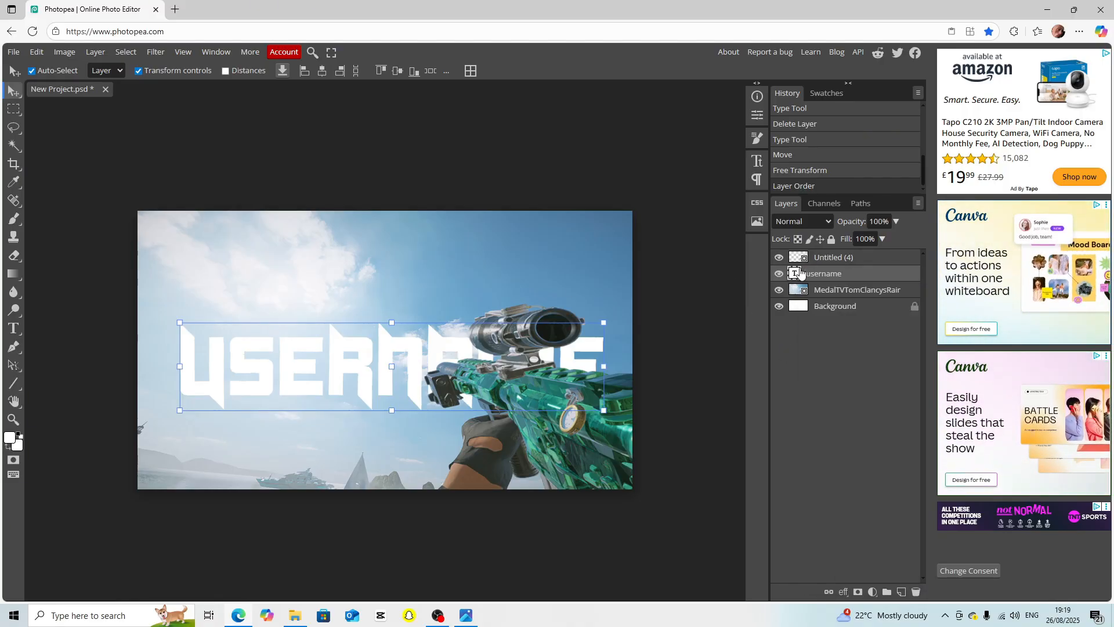
key("ctrl+j")
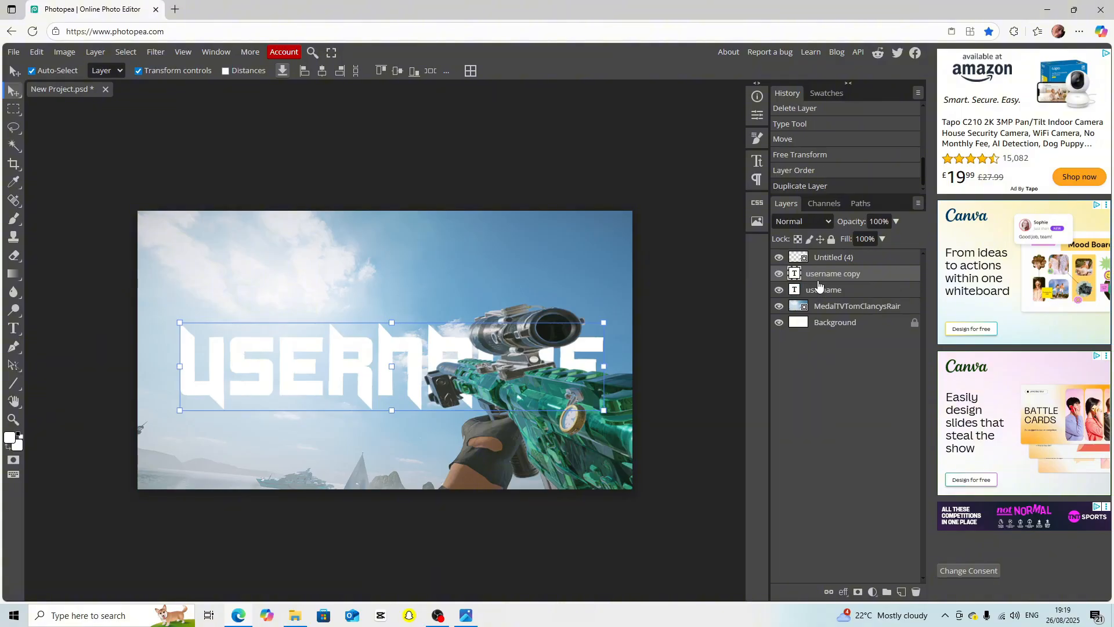
left_click_drag(818, 285, 820, 278)
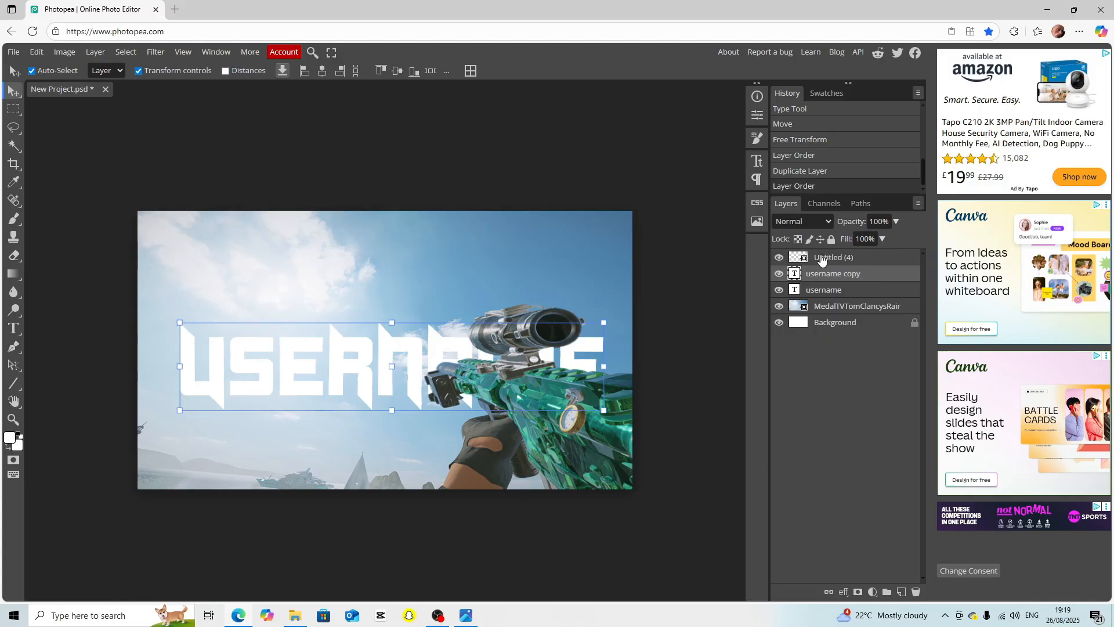
left_click(844, 304)
left_click(861, 279)
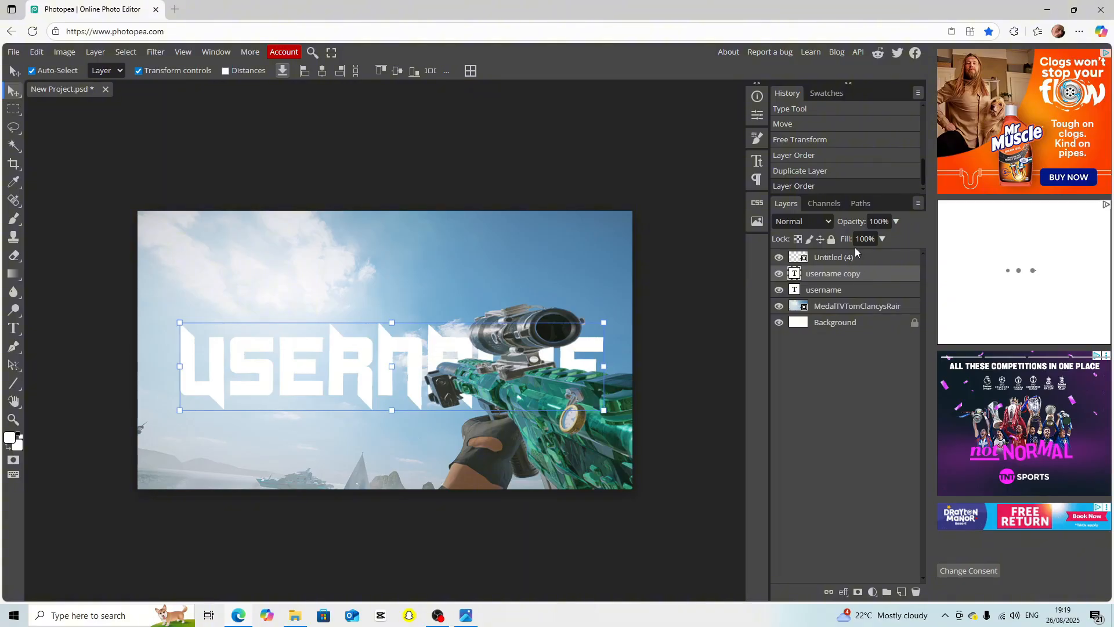
left_click_drag(820, 276, 815, 254)
Add a white 3 px outside Stroke effect to the username copy layer
right_click(845, 280)
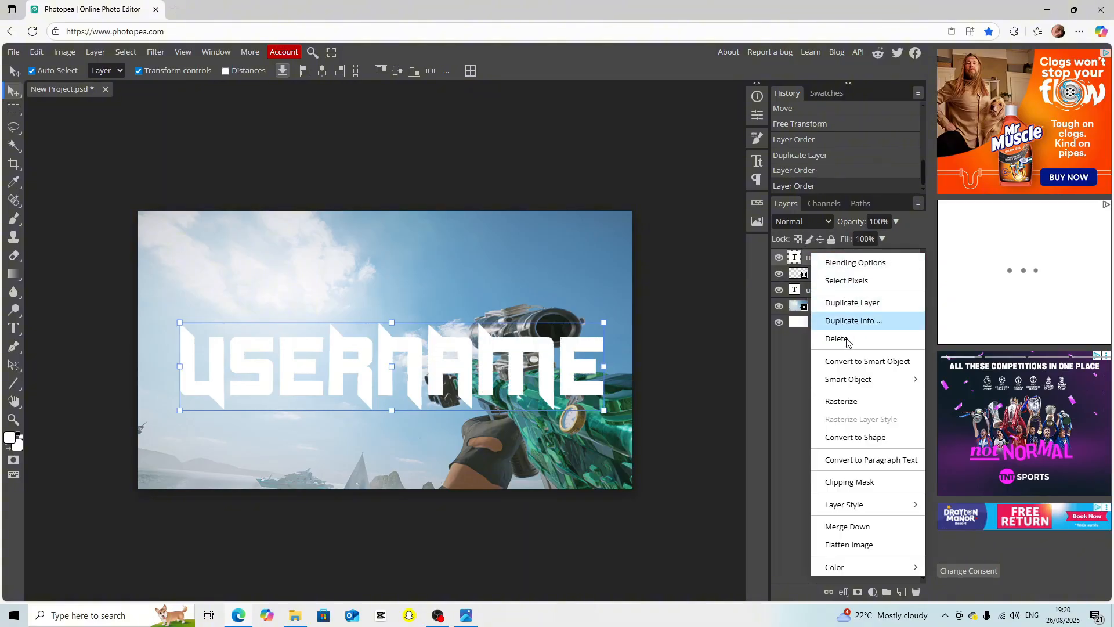
left_click(835, 258)
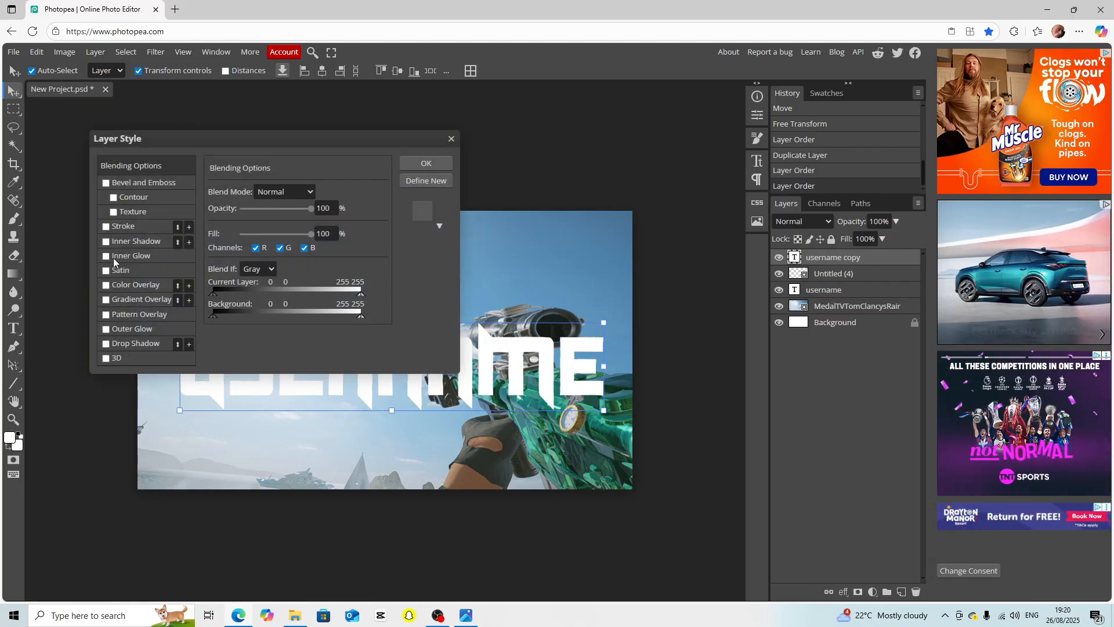
left_click(106, 227)
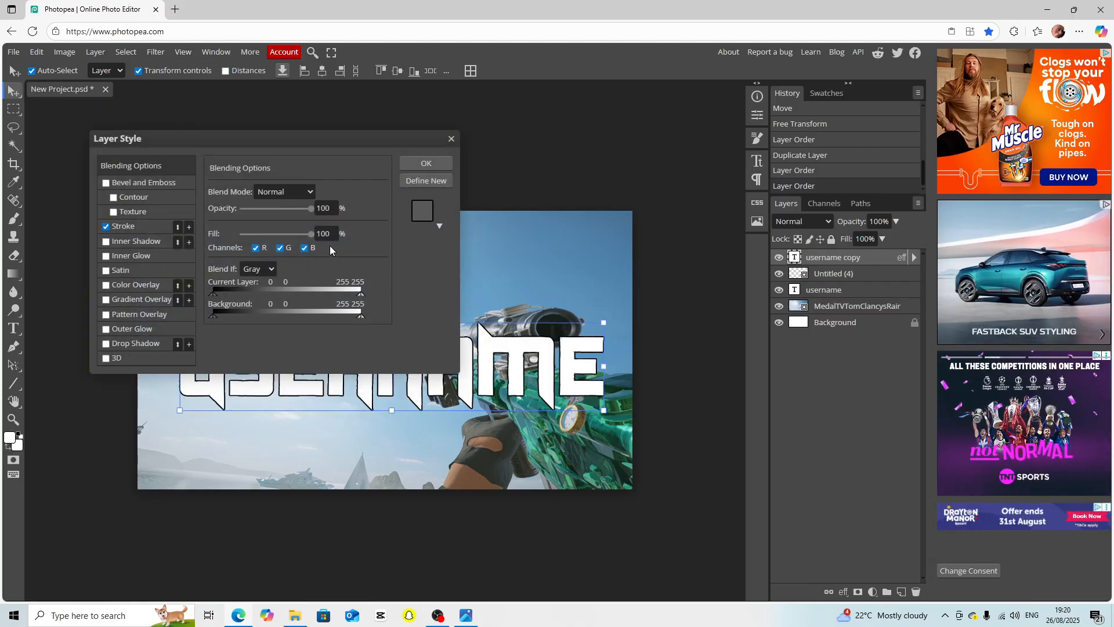
left_click(123, 226)
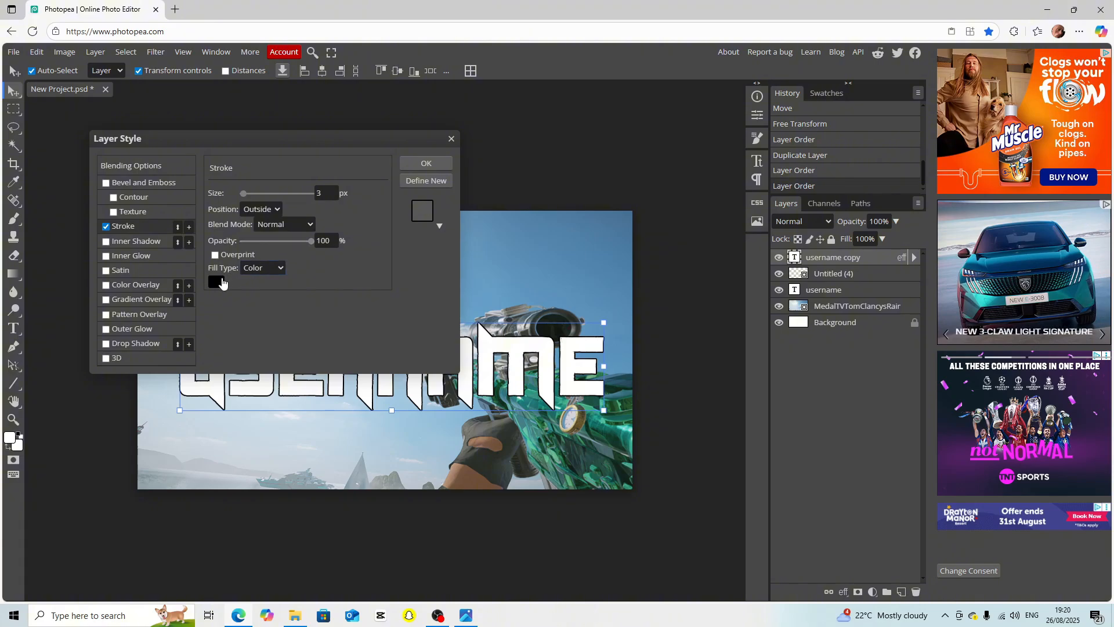
left_click(216, 282)
left_click(182, 239)
left_click(428, 254)
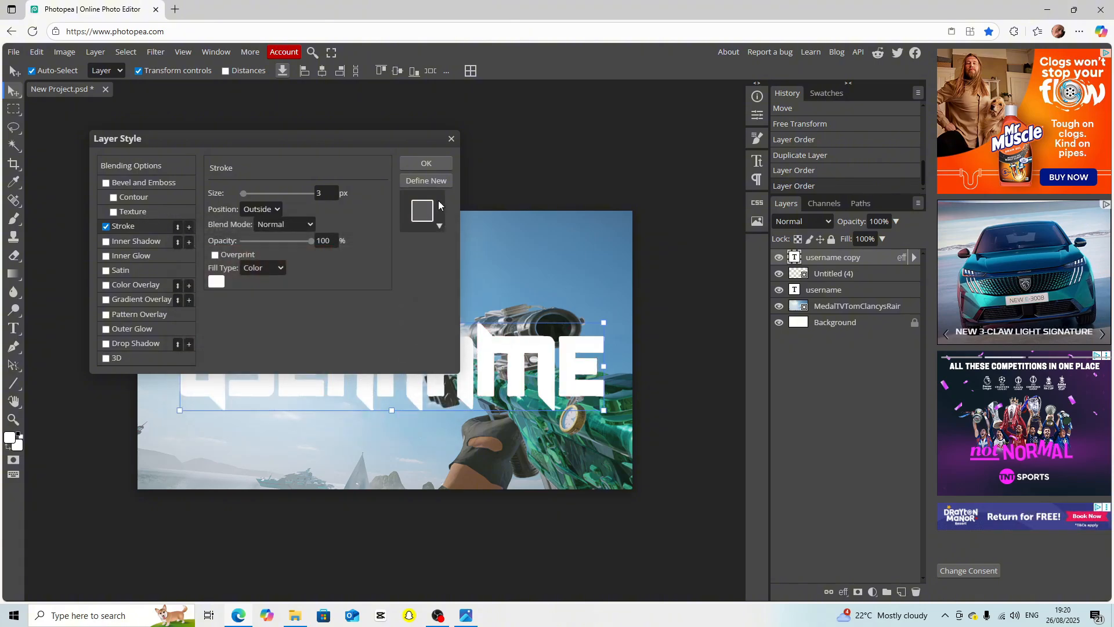
left_click(427, 164)
right_click(813, 257)
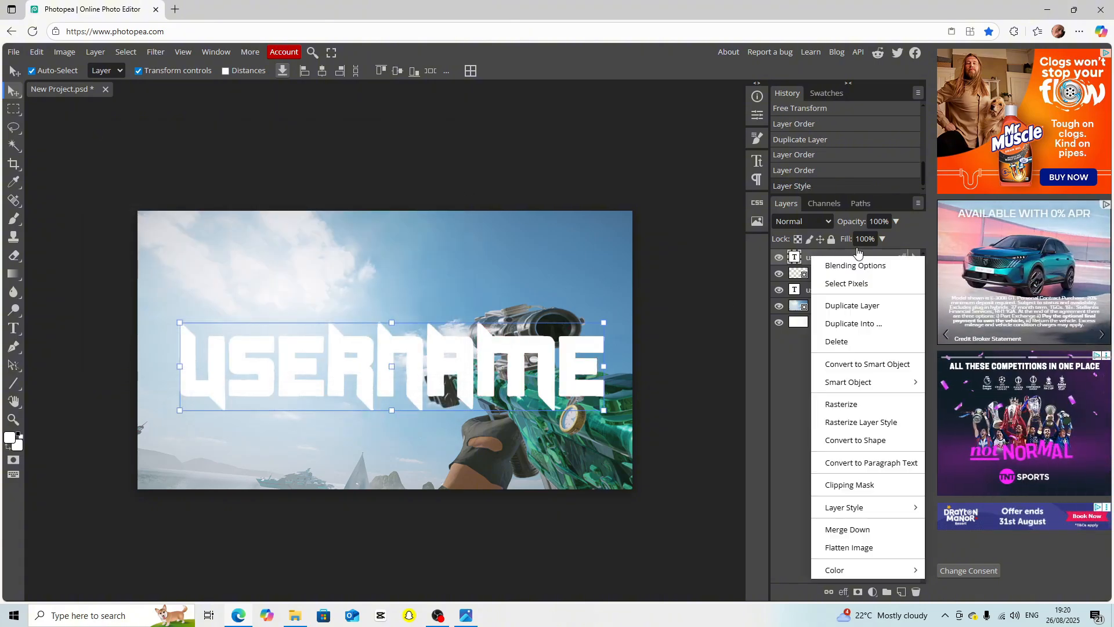
left_click(879, 222)
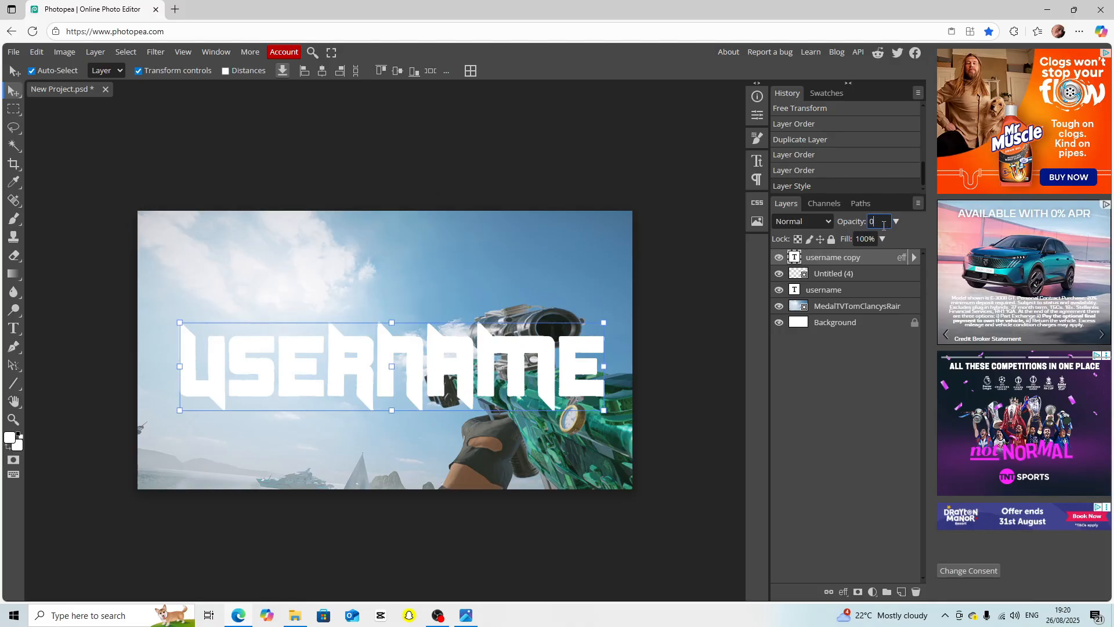
type("0")
key("Return")
left_click(879, 223)
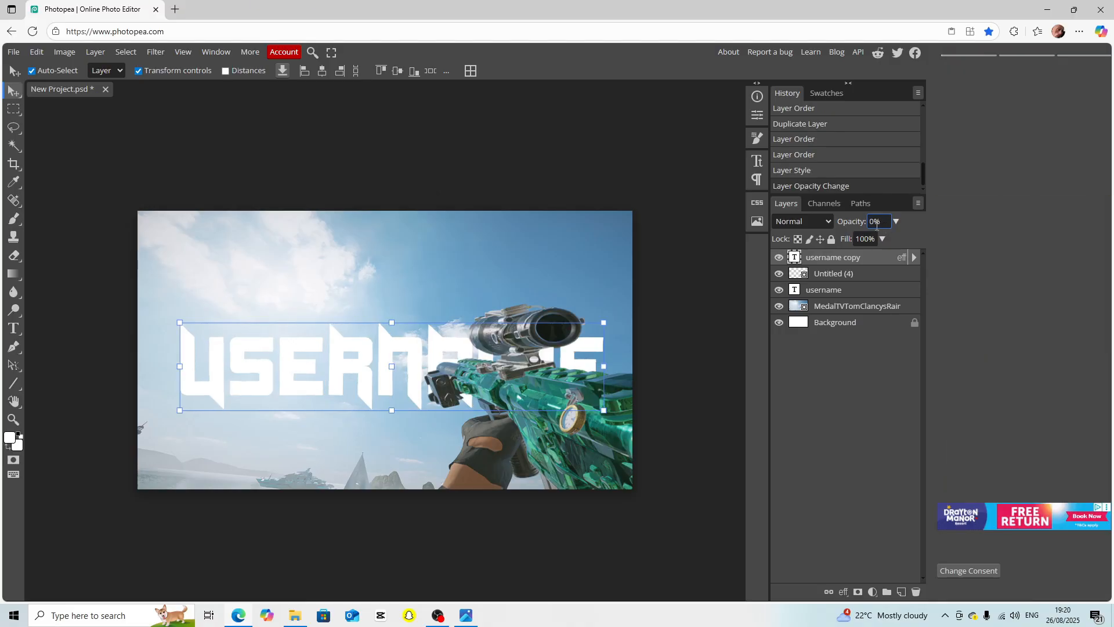
type("100")
key("Return")
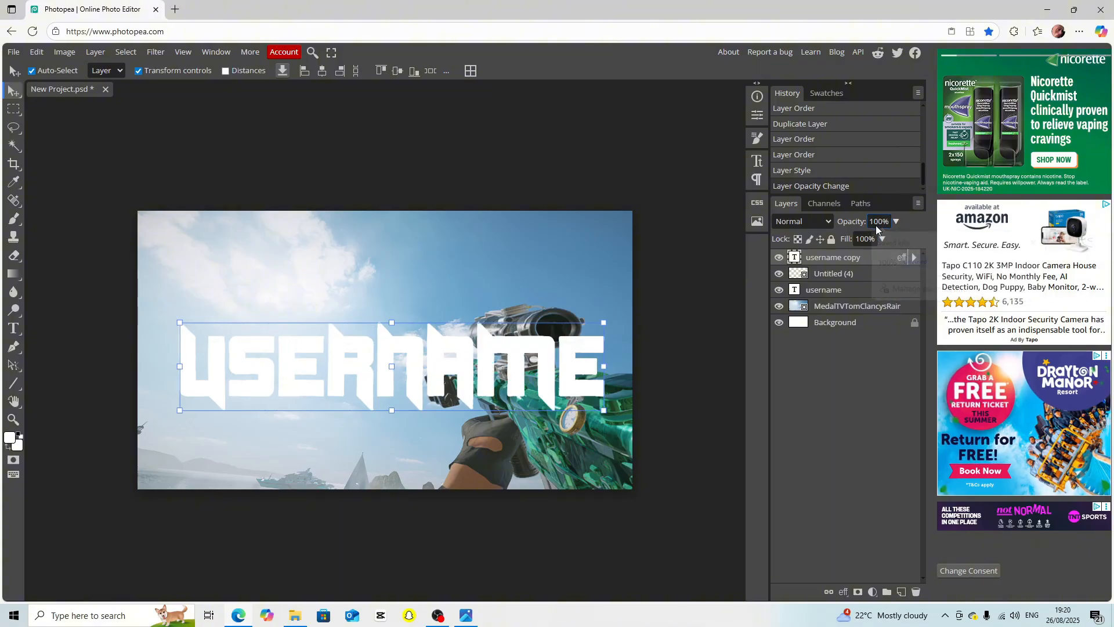
right_click(831, 258)
left_click(852, 267)
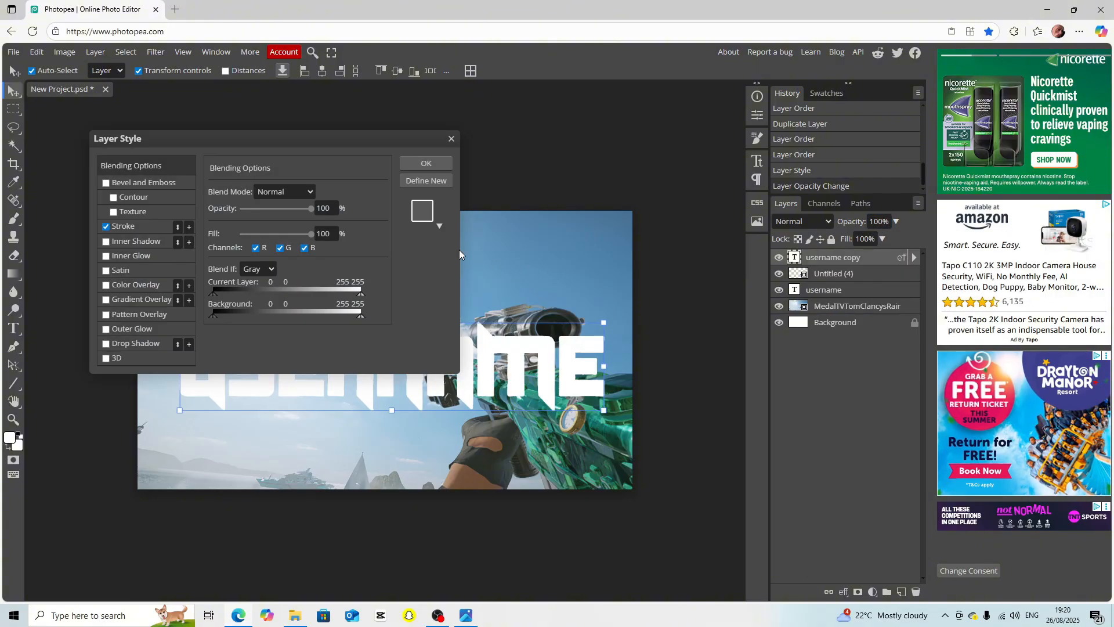
left_click_drag(290, 210, 332, 215)
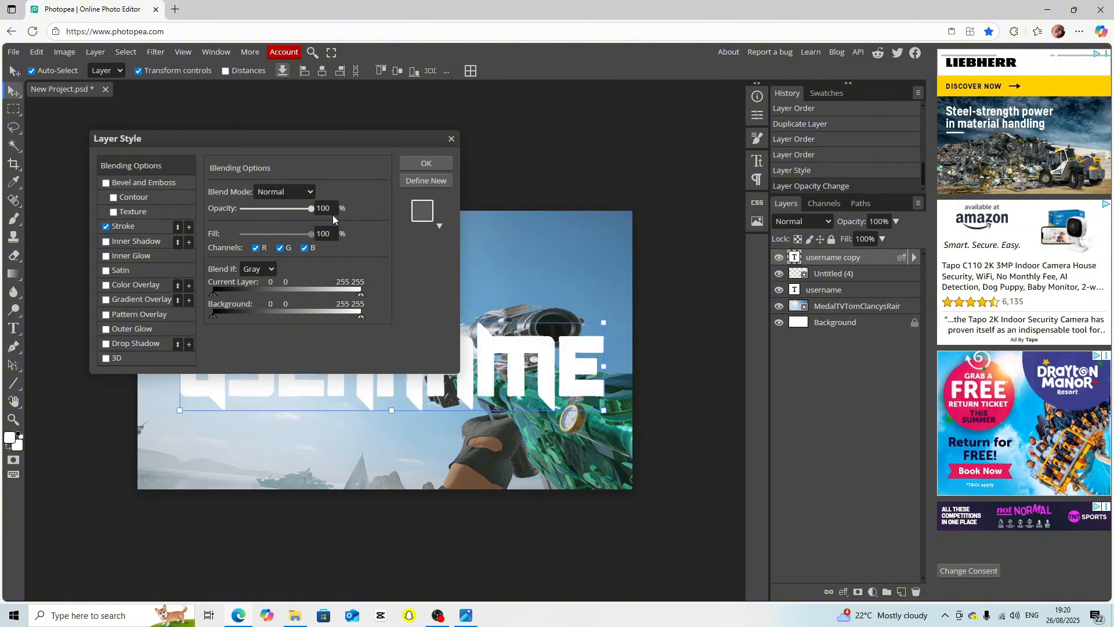
left_click(451, 139)
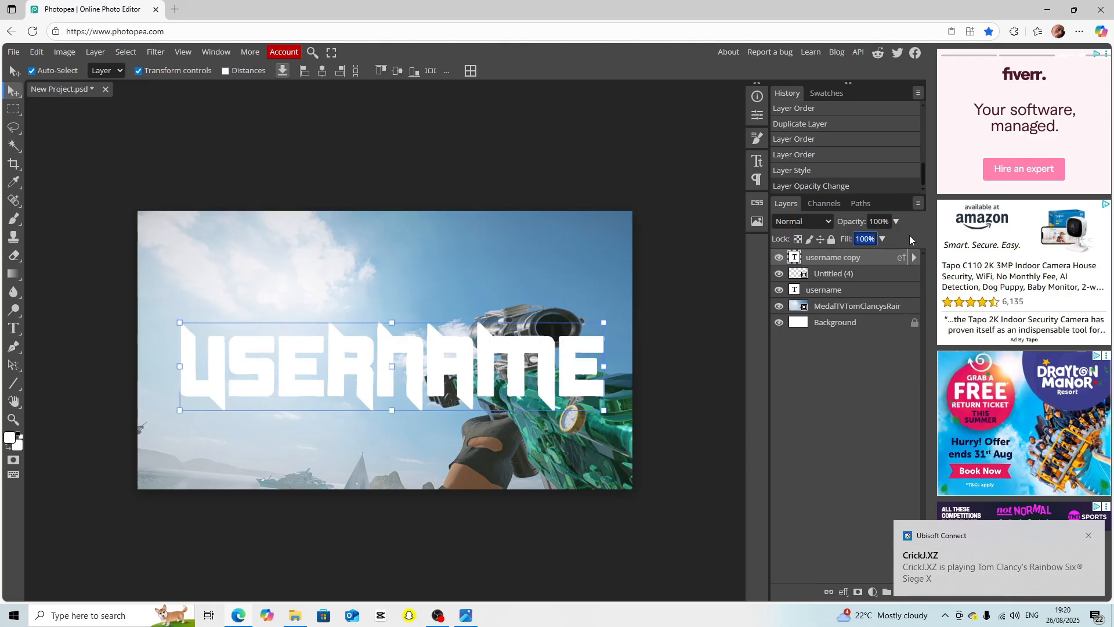
Reduce the username copy layer's fill to 0% so only its stroke outline remains, and deselect the layer
left_click(882, 238)
left_click_drag(929, 247, 856, 246)
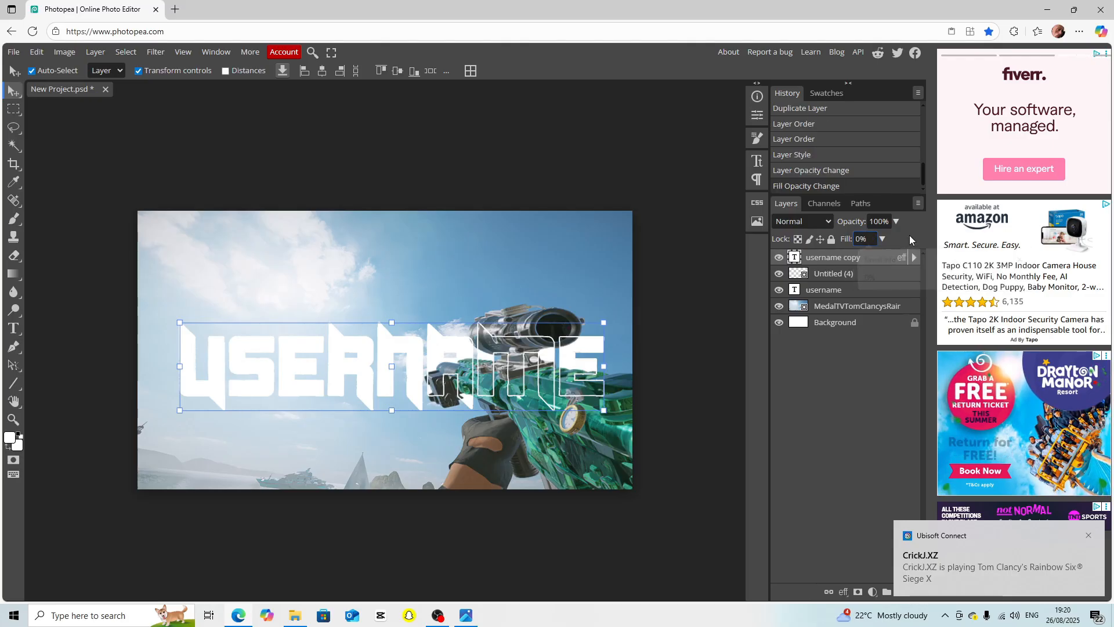
left_click(699, 291)
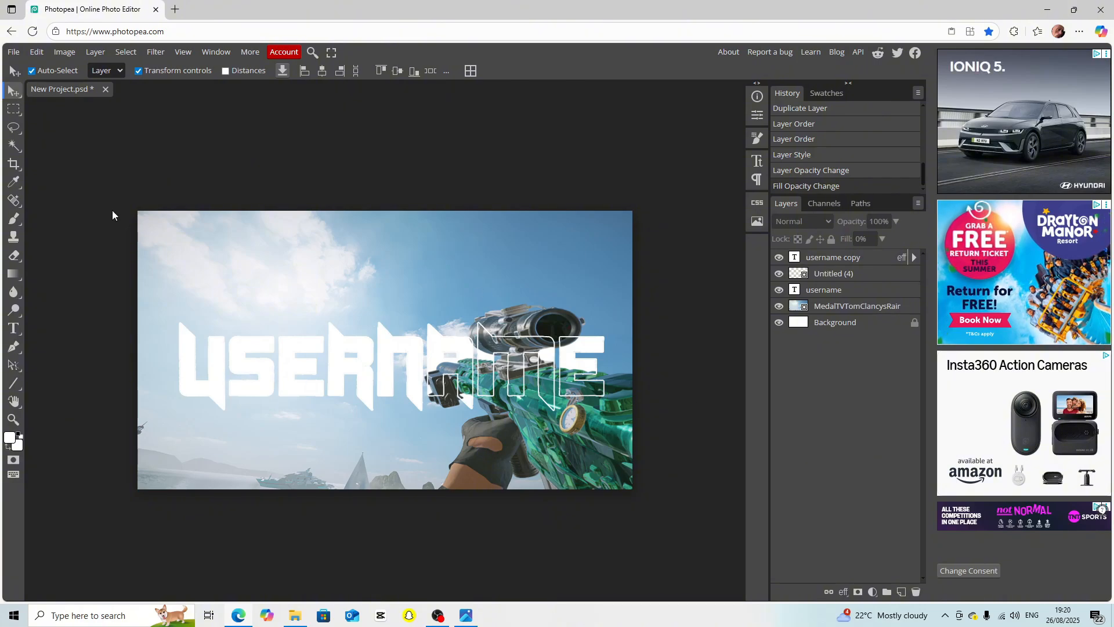
left_click(13, 52)
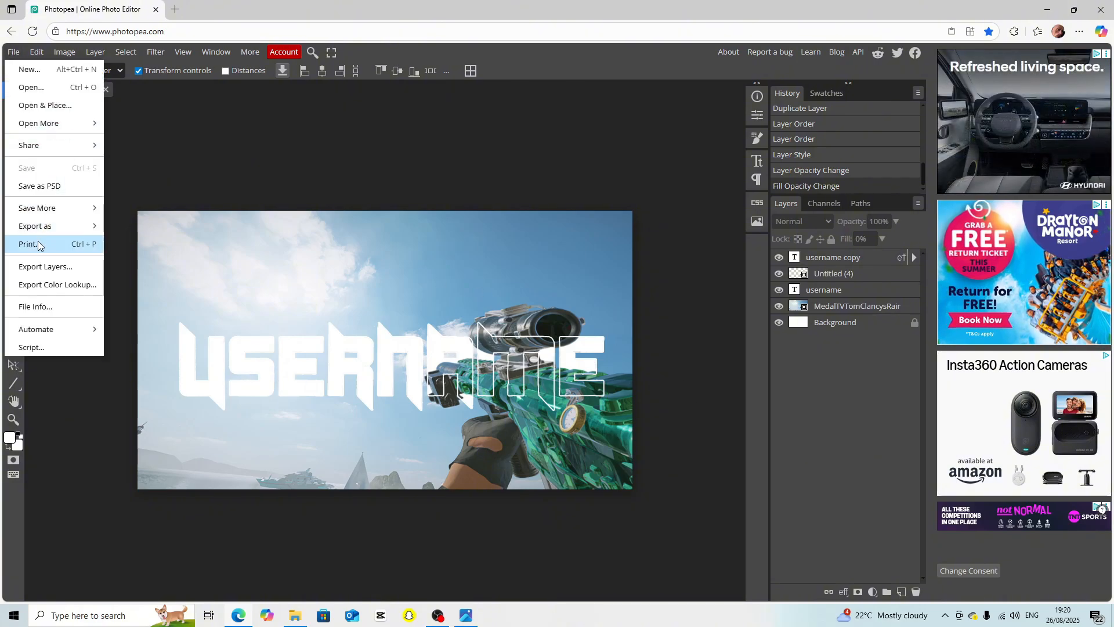
left_click(13, 52)
left_click(13, 51)
left_click(346, 253)
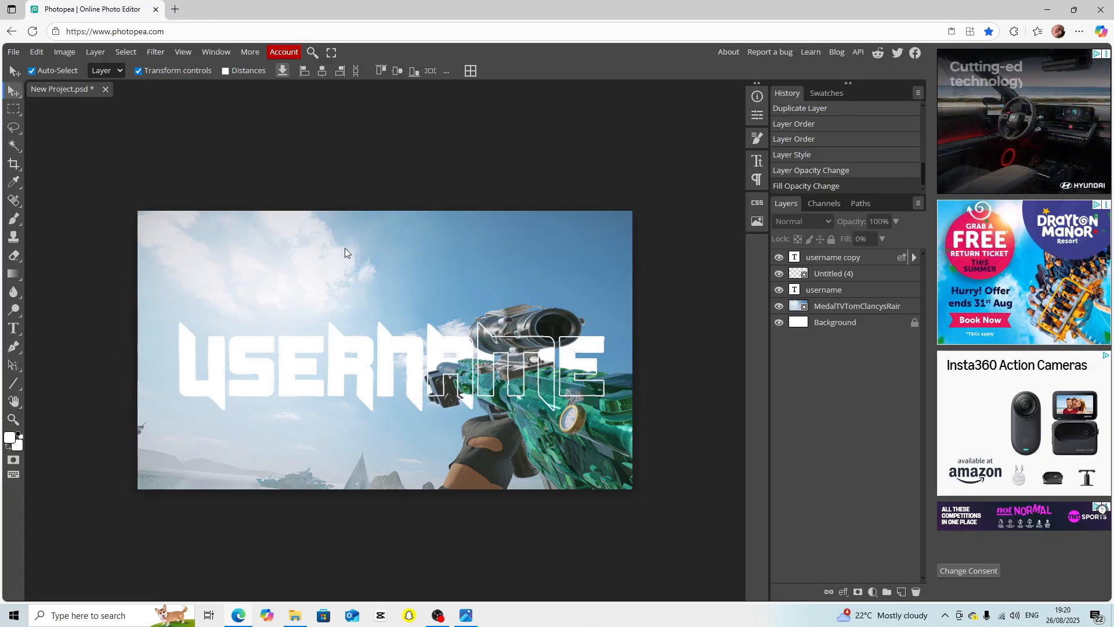
Darken the MedalTVTomClancysRair screenshot layer with a Brightness/Contrast adjustment
left_click(846, 306)
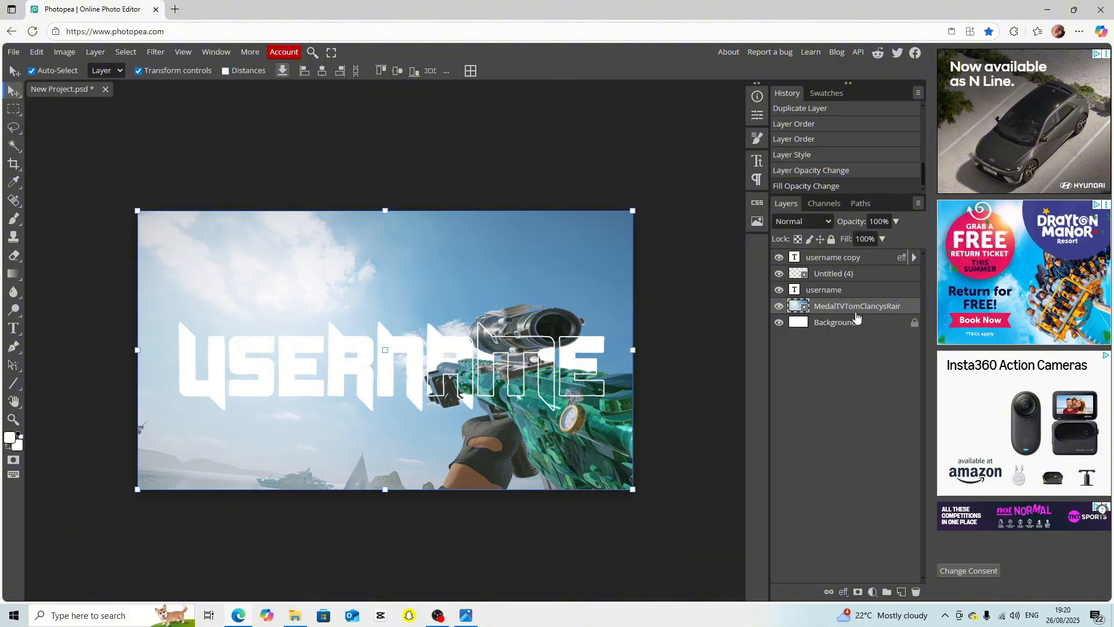
left_click(65, 52)
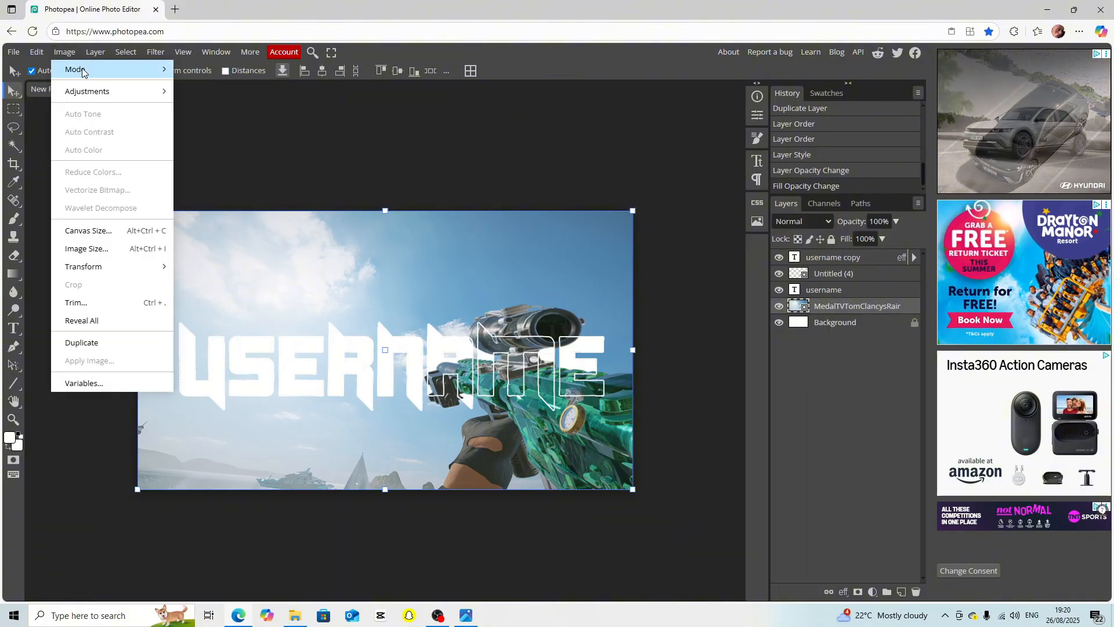
mouse_move(87, 91)
left_click(220, 91)
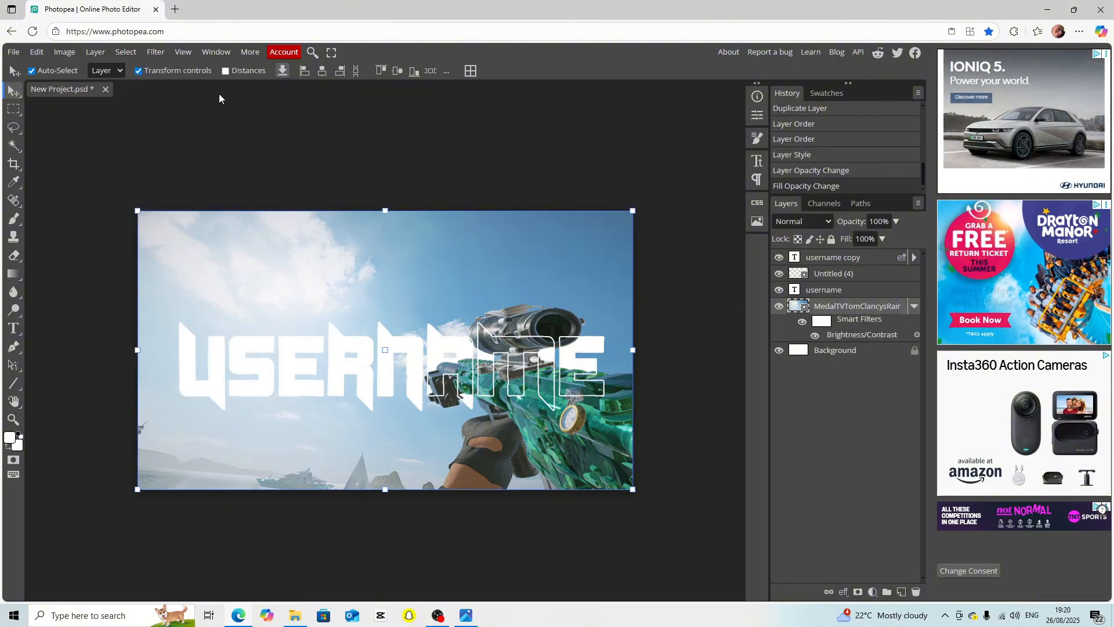
left_click_drag(198, 187, 158, 182)
left_click(311, 167)
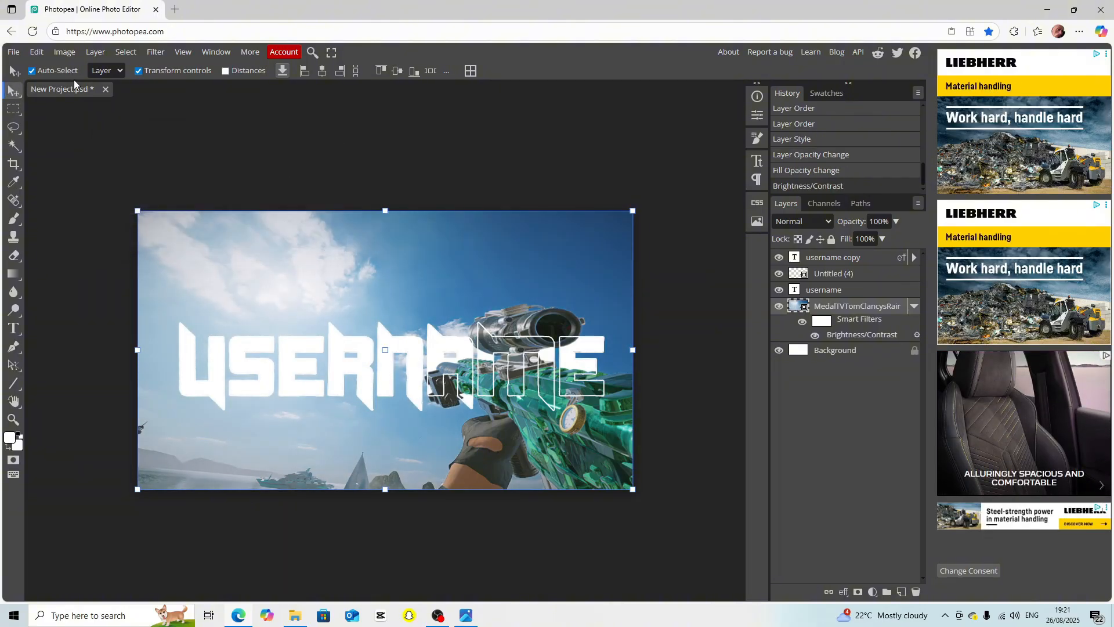
Boost the screenshot layer's colours with a Vibrance adjustment
left_click(58, 56)
mouse_move(99, 91)
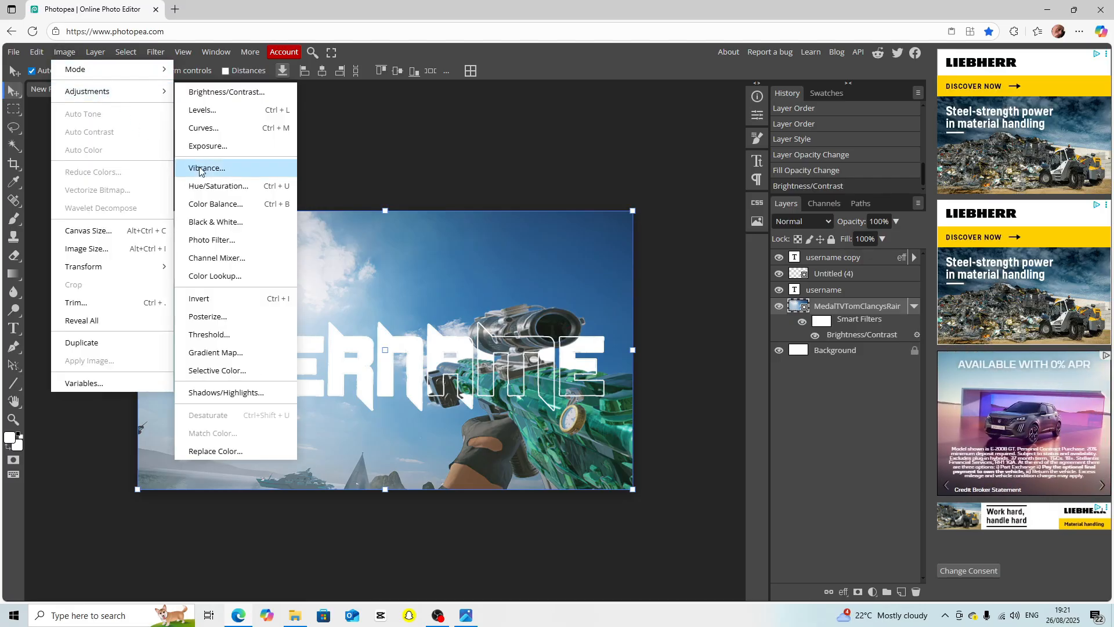
left_click(232, 166)
mouse_move(198, 187)
left_mouse_down()
mouse_move(219, 188)
mouse_move(186, 219)
mouse_move(244, 217)
mouse_move(206, 188)
left_mouse_up()
left_click(315, 163)
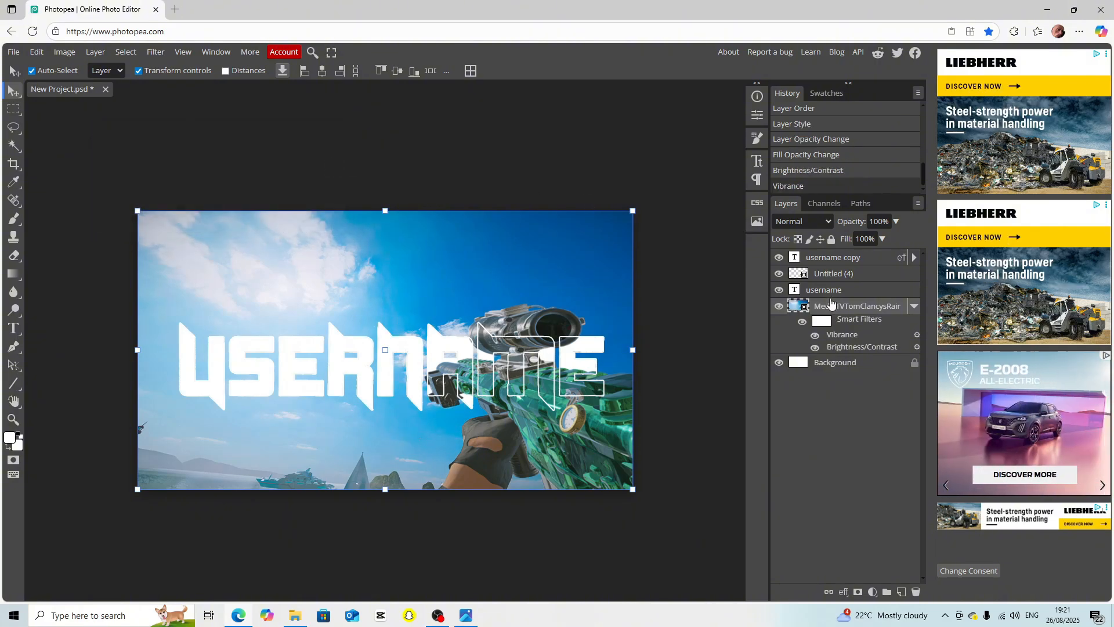
Apply a Brightness/Contrast adjustment to the Untitled (4) rifle cutout layer with brightness 0 and contrast 44
left_click(831, 273)
left_click(67, 52)
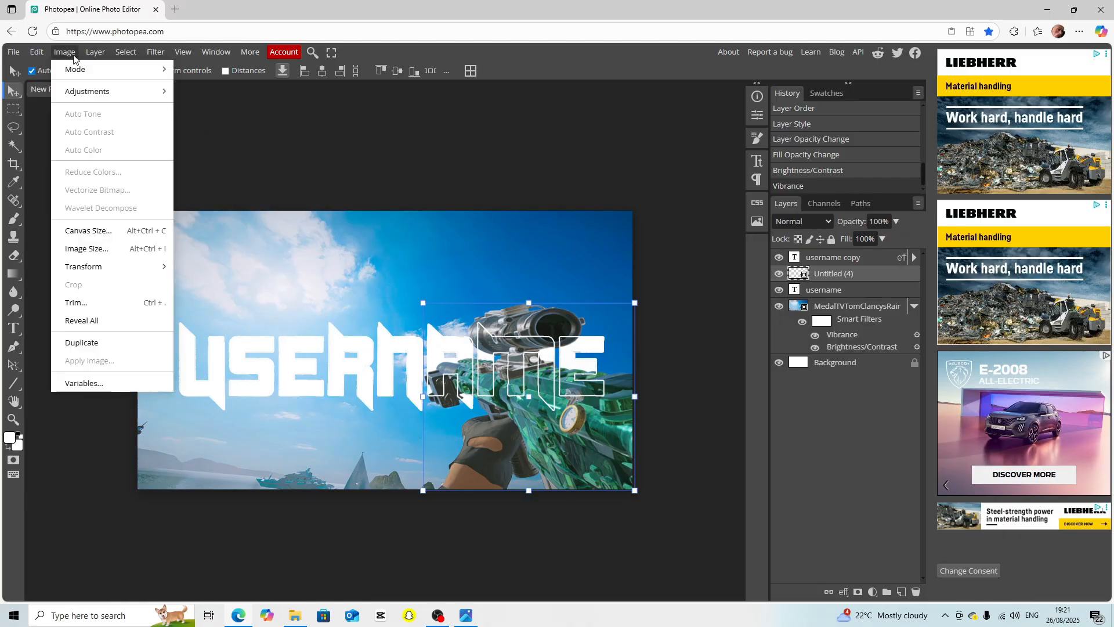
mouse_move(102, 92)
left_click(210, 103)
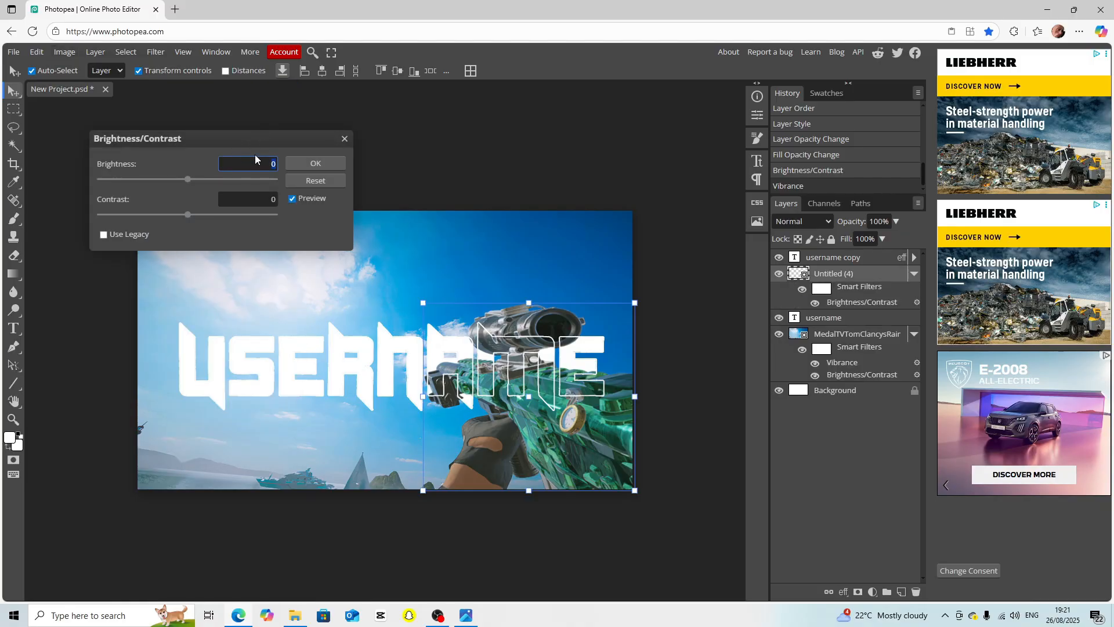
mouse_move(189, 179)
left_mouse_down()
mouse_move(213, 179)
mouse_move(197, 180)
left_mouse_up()
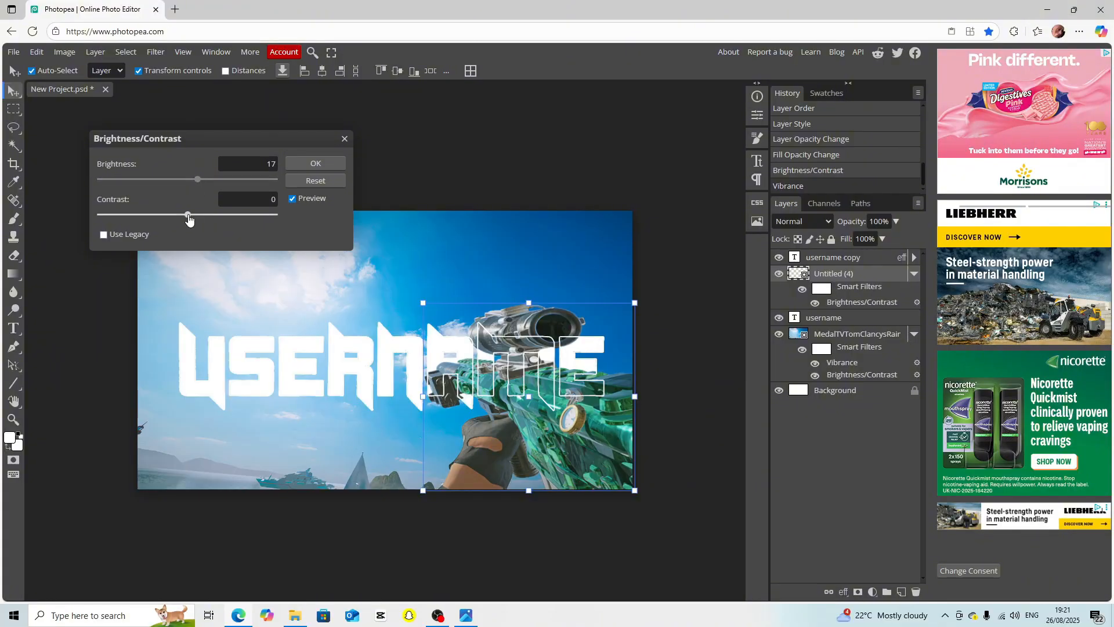
left_click_drag(226, 219, 230, 219)
left_click_drag(198, 179, 186, 181)
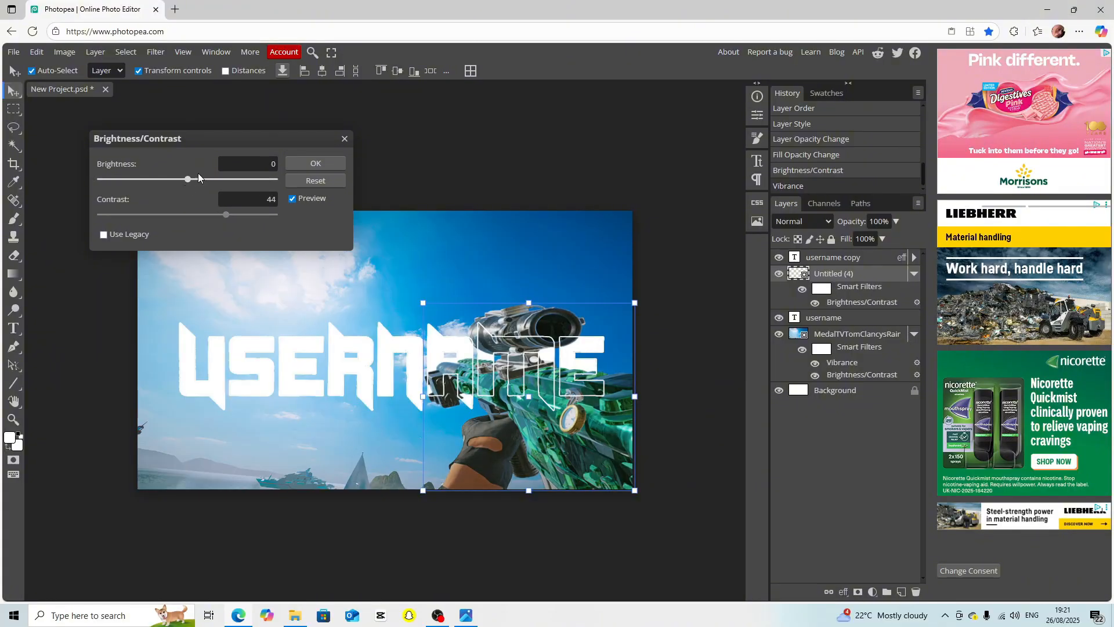
left_click(298, 166)
Boost the rifle cutout layer's colours with a Vibrance adjustment, raising the saturation to 38
left_click(64, 52)
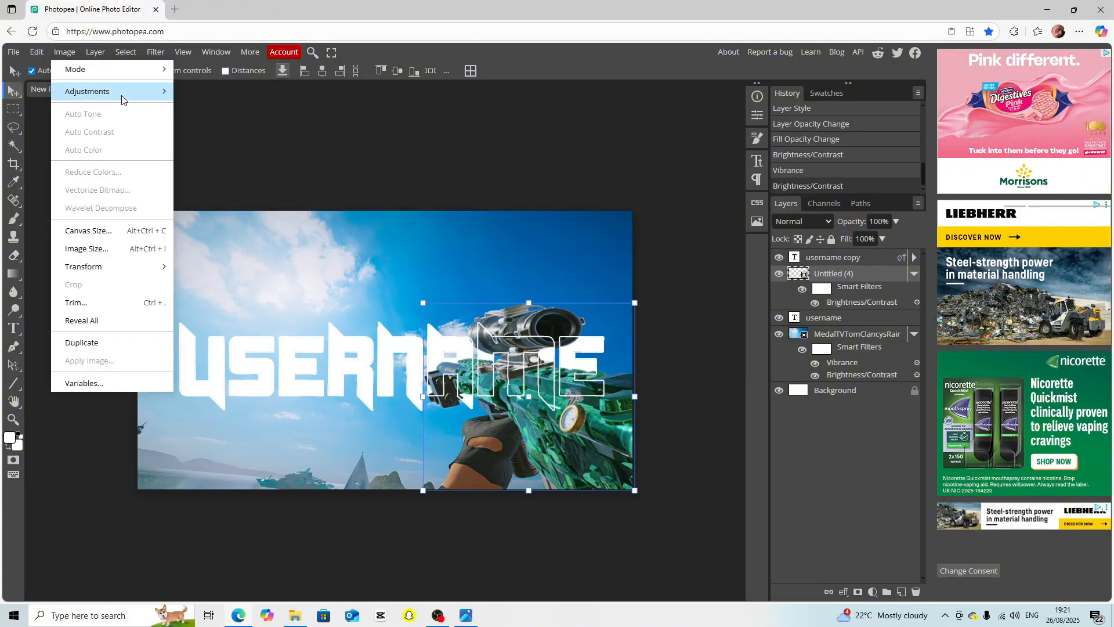
mouse_move(122, 100)
left_click(203, 166)
left_click_drag(188, 180, 229, 227)
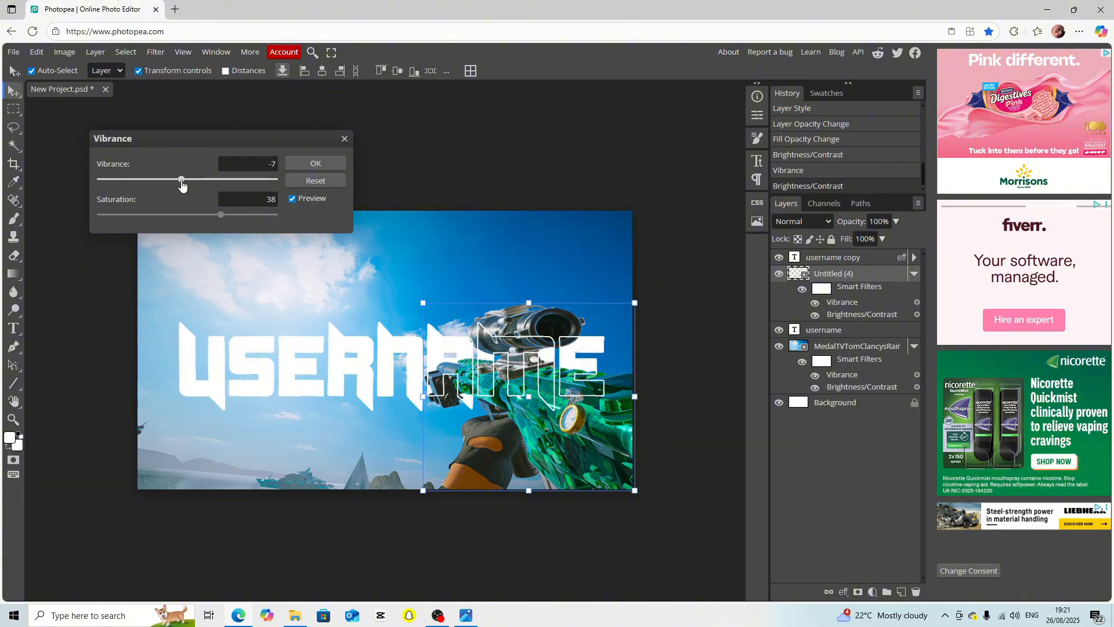
left_click(296, 162)
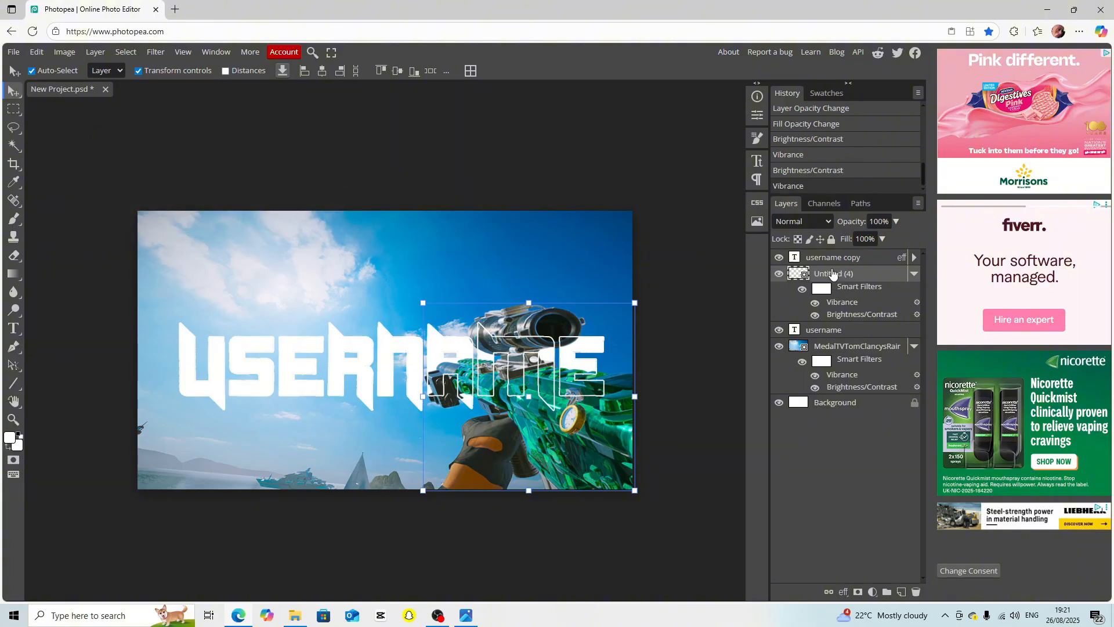
Add a green (#00c078) Outer Glow effect to the rifle cutout layer and increase the glow's size
right_click(833, 273)
left_click(848, 279)
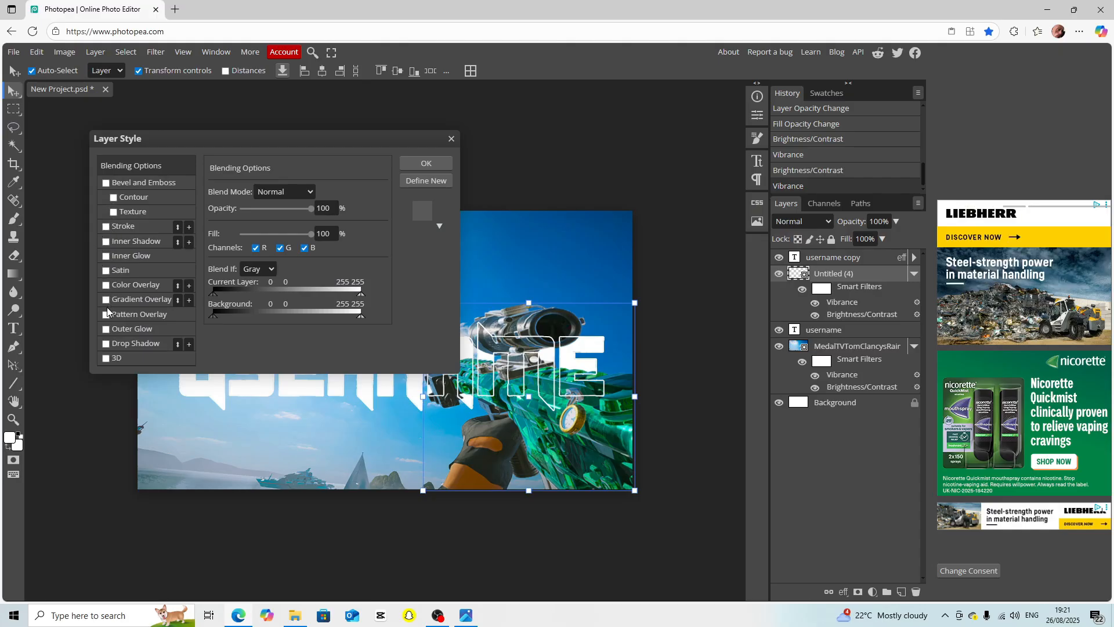
left_click(105, 328)
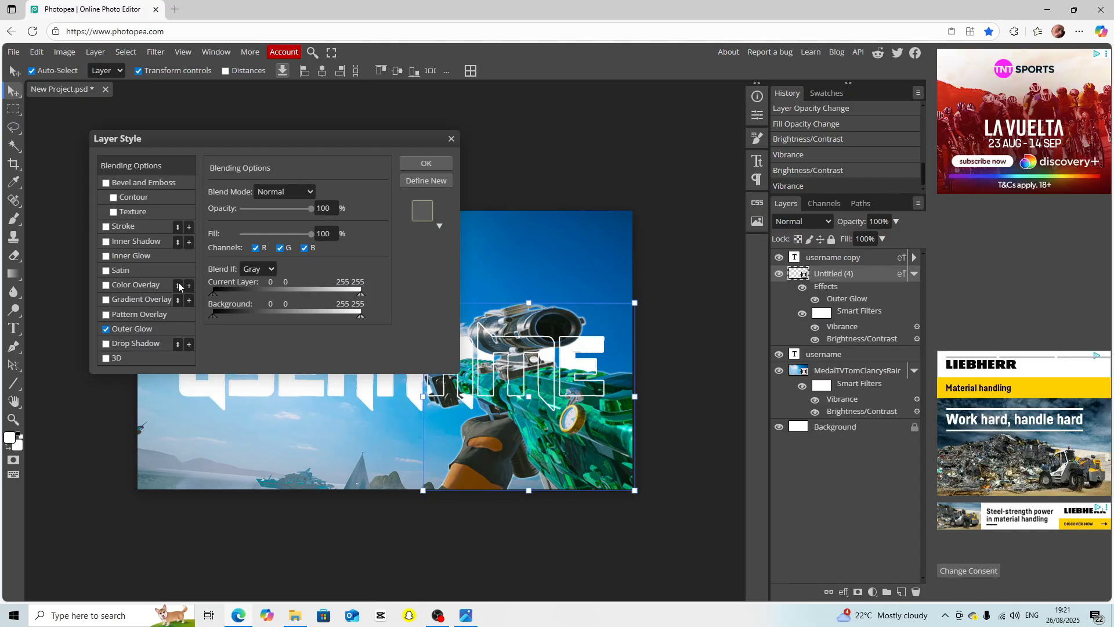
left_click(123, 329)
left_click(216, 241)
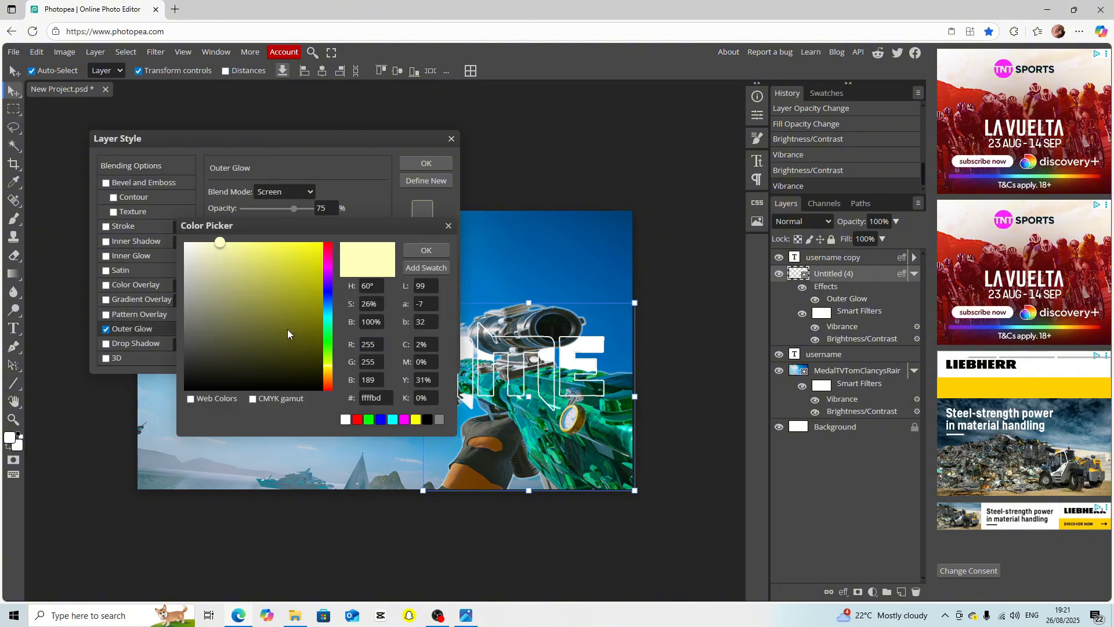
left_click_drag(288, 329, 306, 357)
left_click_drag(537, 411, 374, 341)
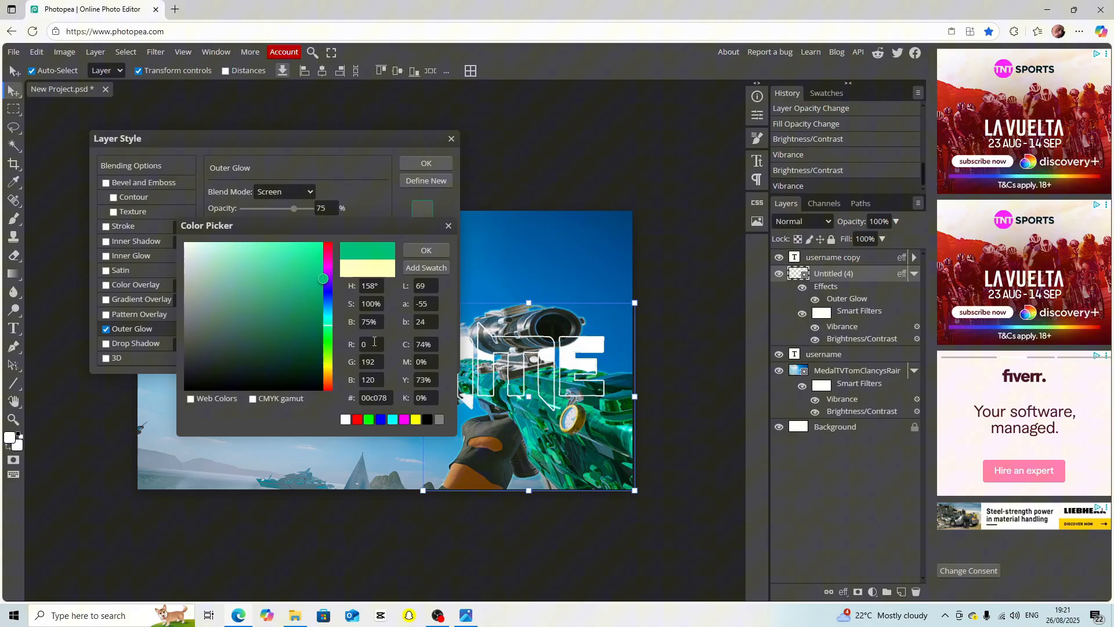
left_click(416, 249)
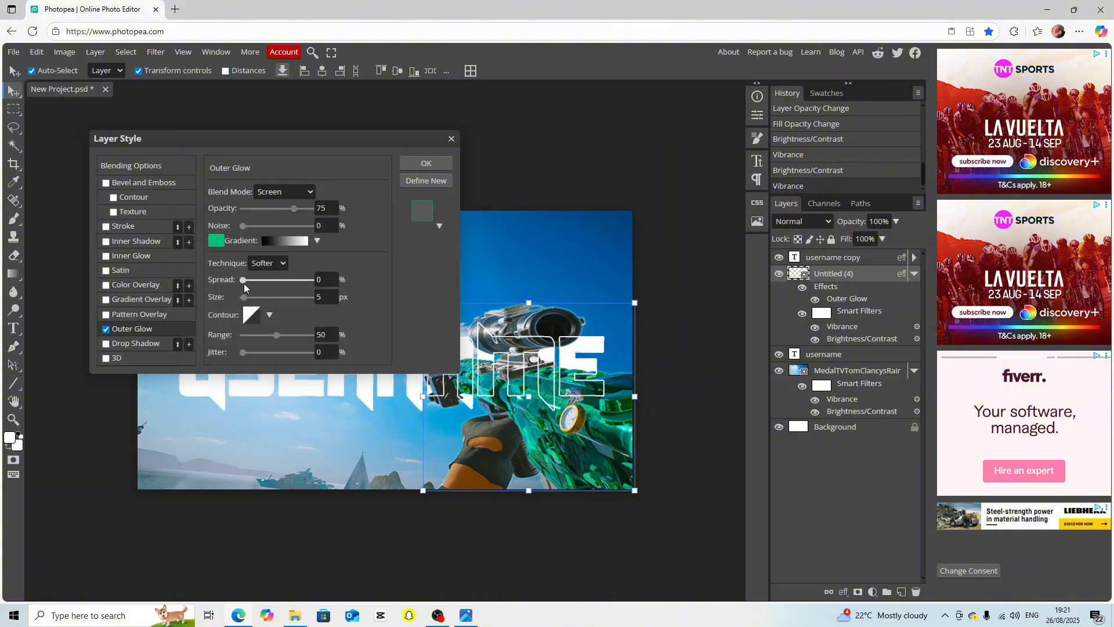
left_click_drag(243, 297, 258, 305)
left_click(412, 169)
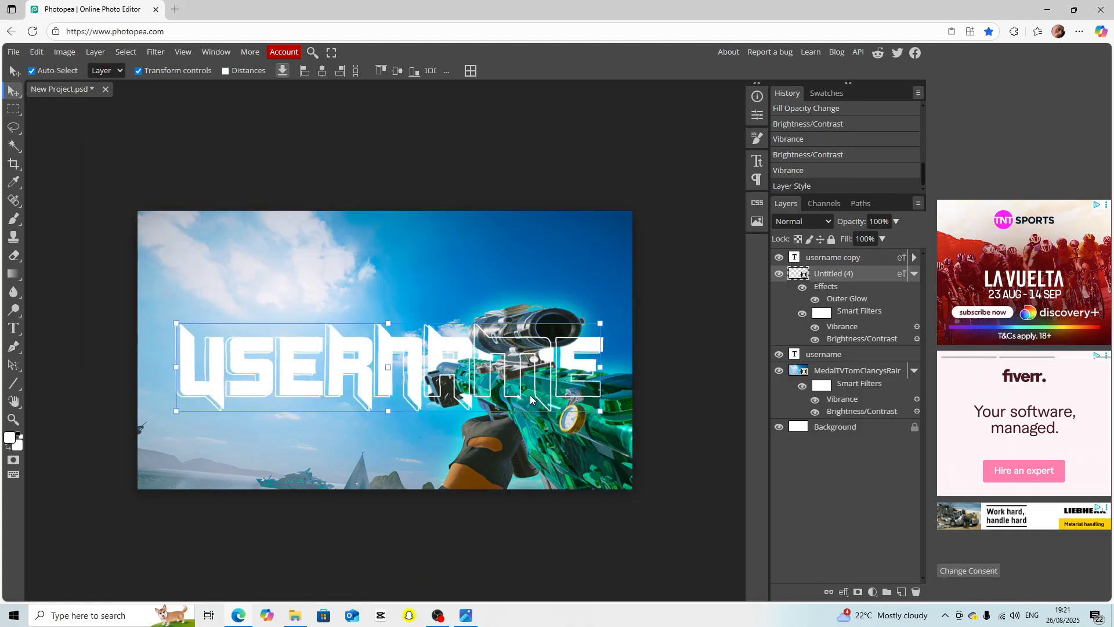
Try offsetting the username copy outline from the title text, move it back into line with the letters, and deselect it
left_click_drag(530, 395, 535, 395)
left_click_drag(535, 394, 535, 395)
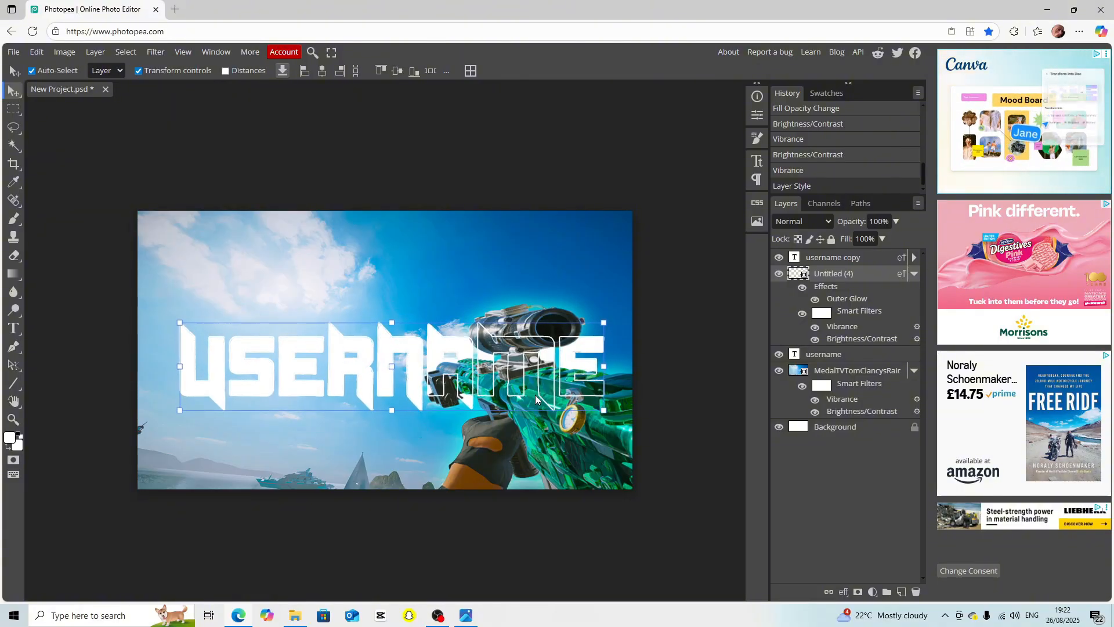
key("alt+bracketright")
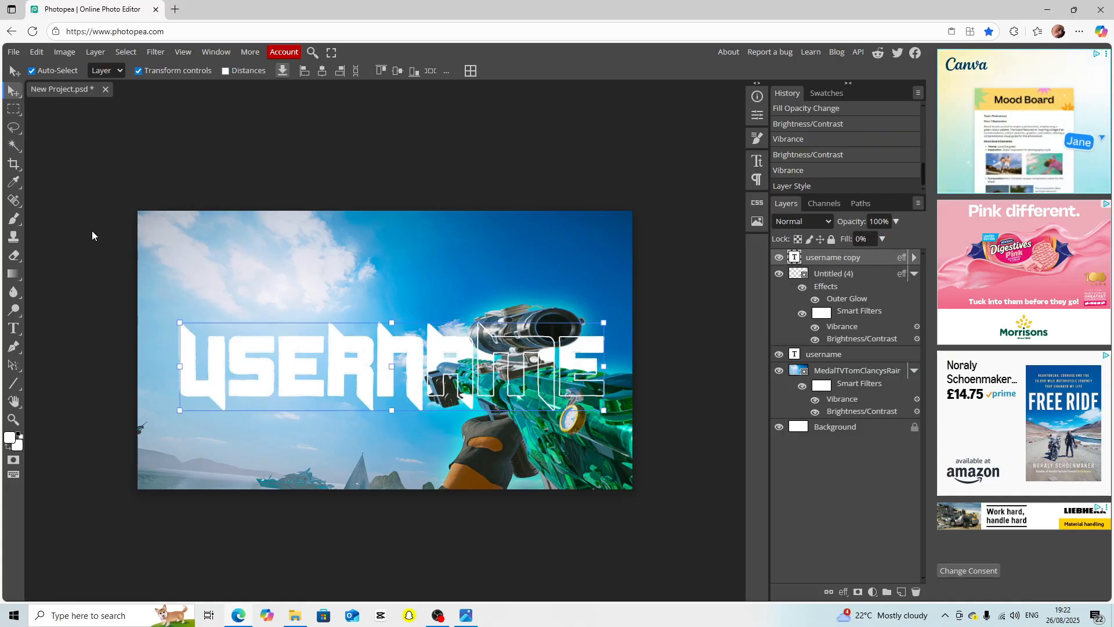
left_click(110, 136)
left_click(351, 261)
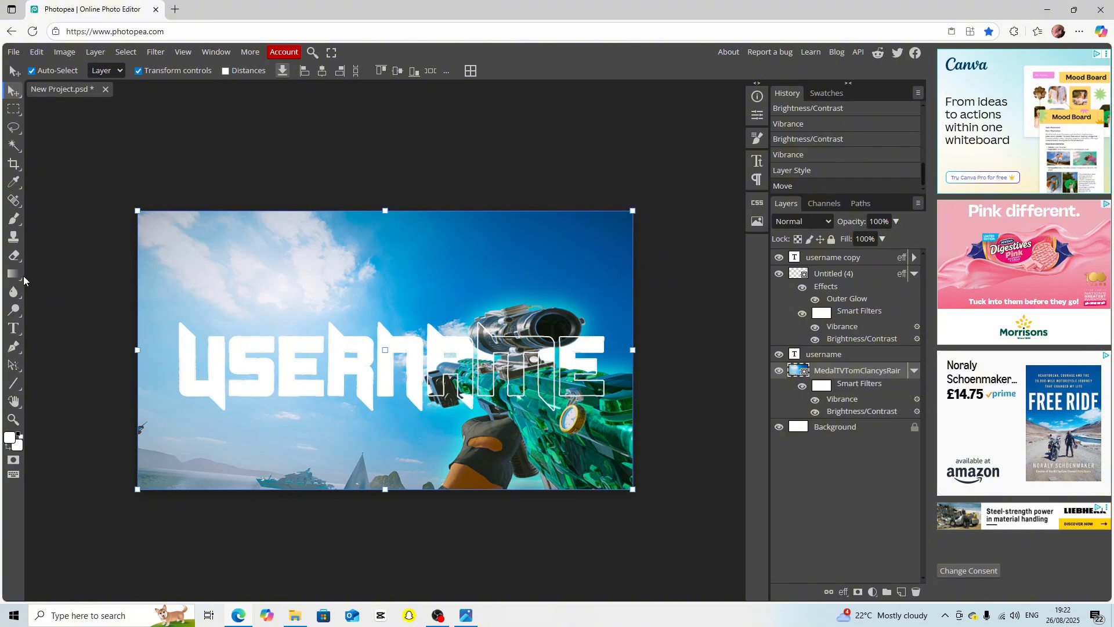
left_click(11, 291)
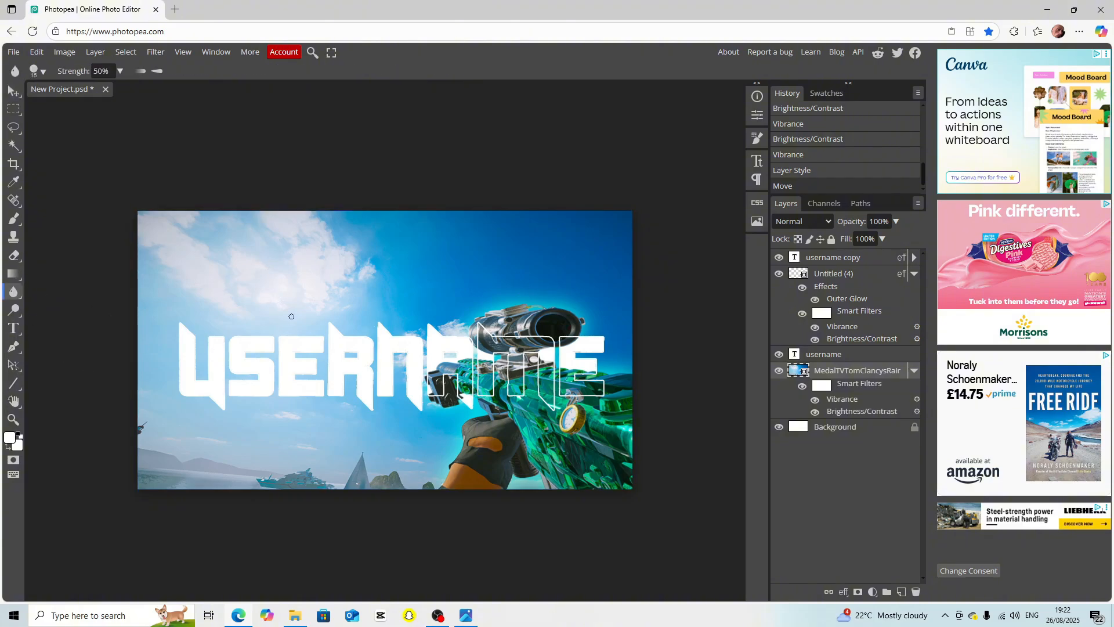
right_click(302, 302)
mouse_move(373, 329)
left_mouse_down()
mouse_move(453, 328)
mouse_move(459, 341)
left_mouse_up()
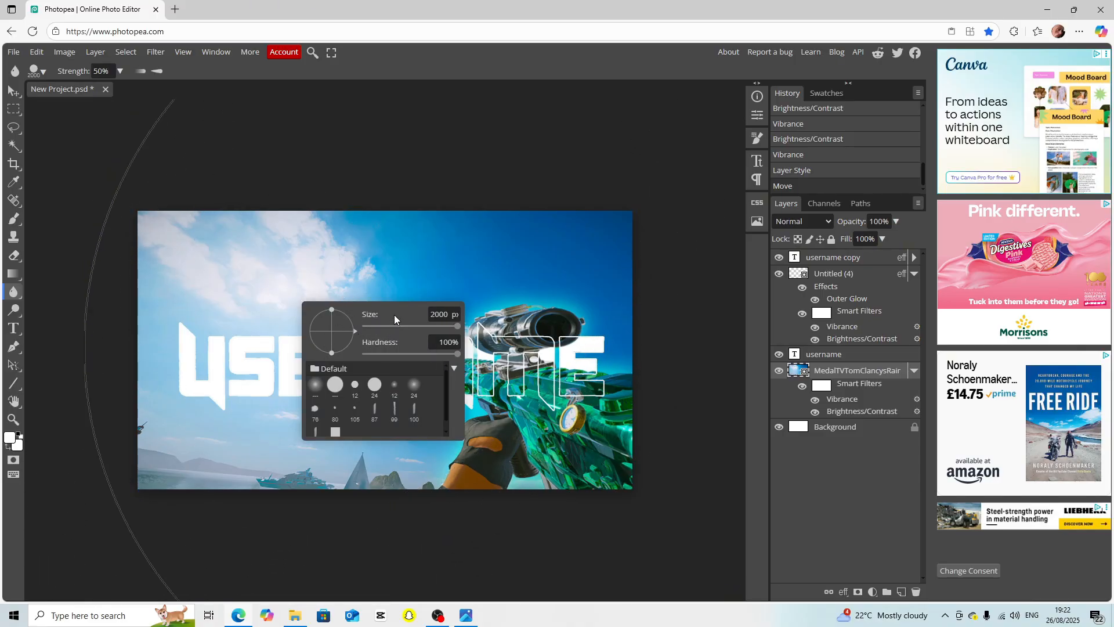
left_click_drag(456, 328, 394, 327)
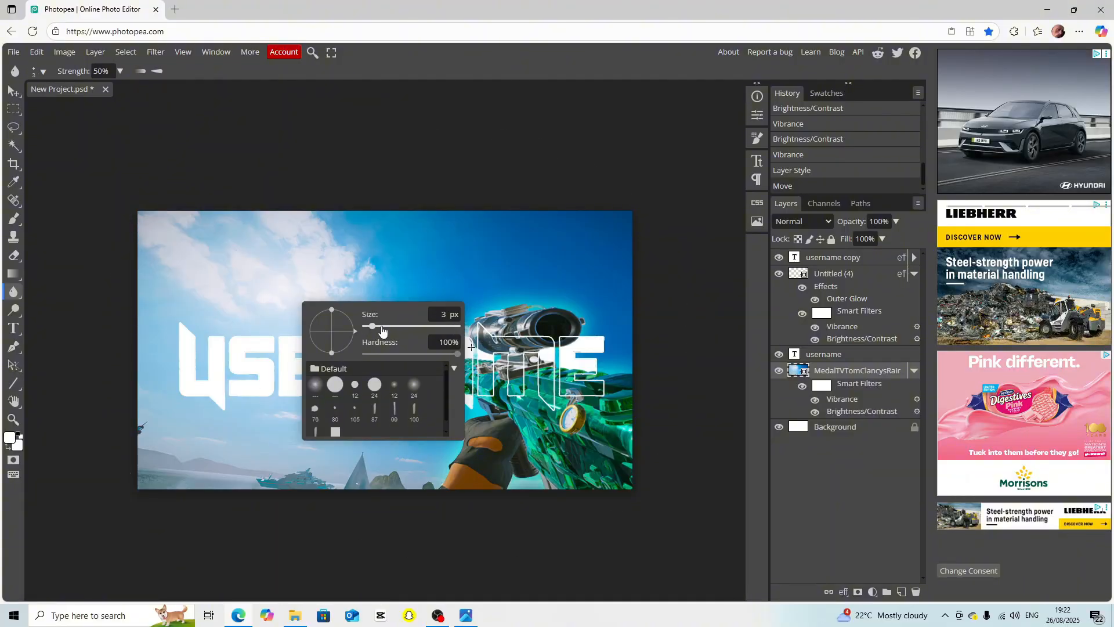
Duplicate the MedalTVTomClancysRair screenshot layer
left_click(867, 369)
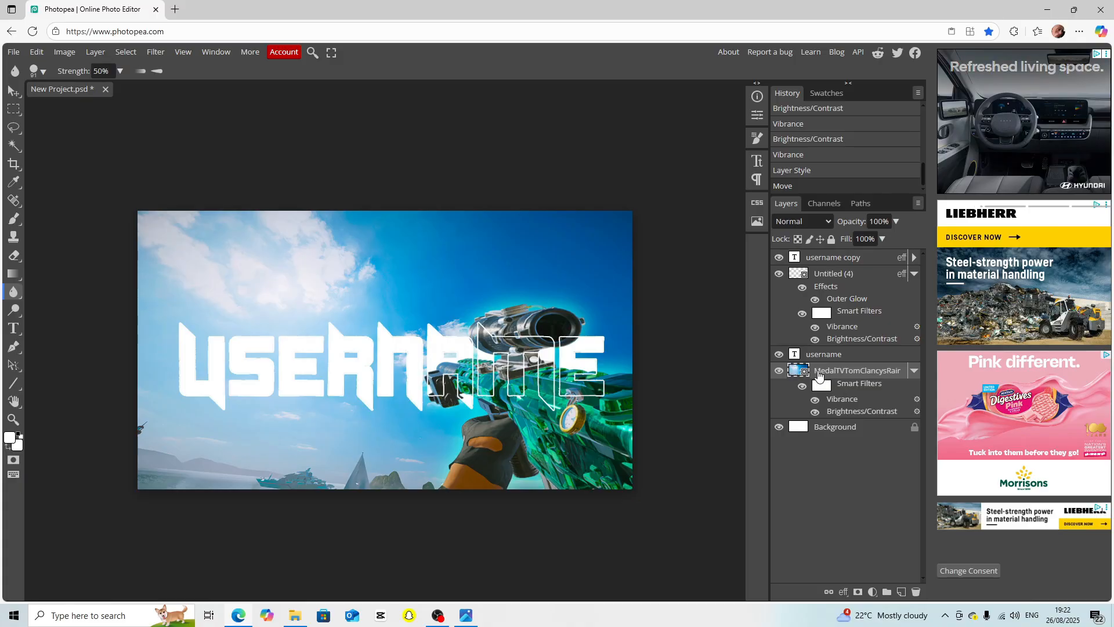
key("ctrl+j")
left_click_drag(831, 430, 829, 423)
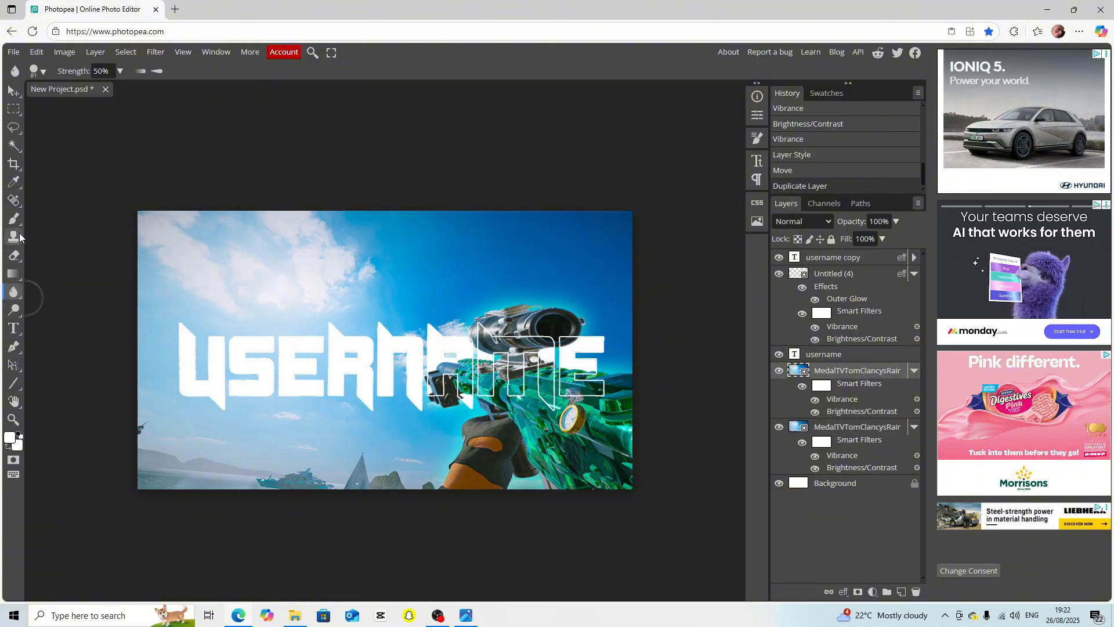
Rasterize the duplicated screenshot layer and erase its rifle area with a 533 px Eraser brush
left_click(14, 255)
right_click(325, 327)
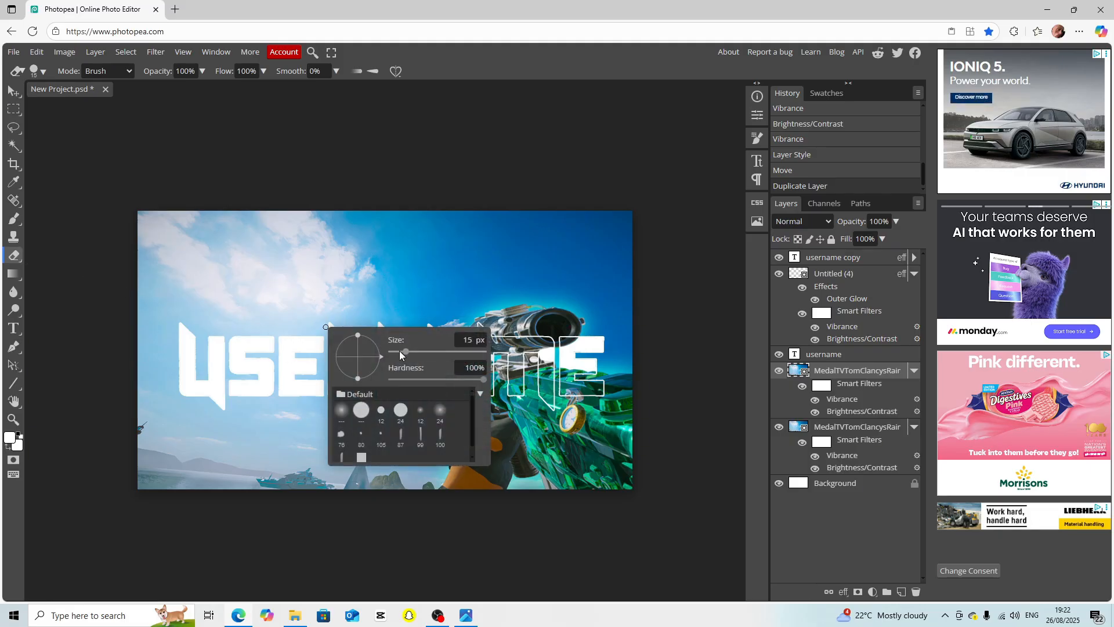
left_click_drag(432, 359, 447, 359)
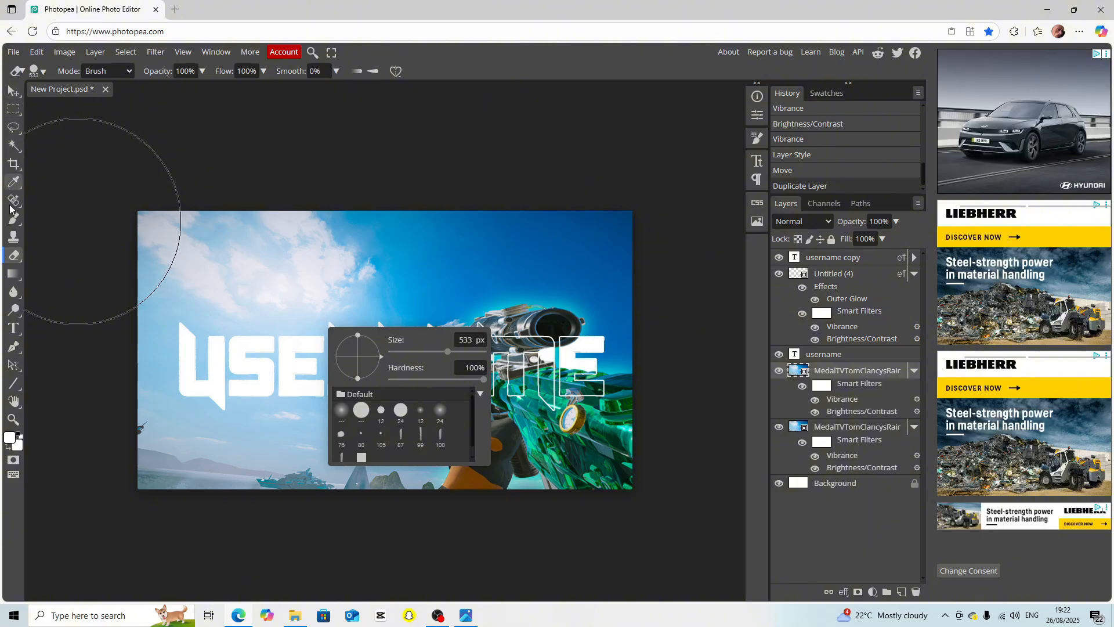
left_click(12, 253)
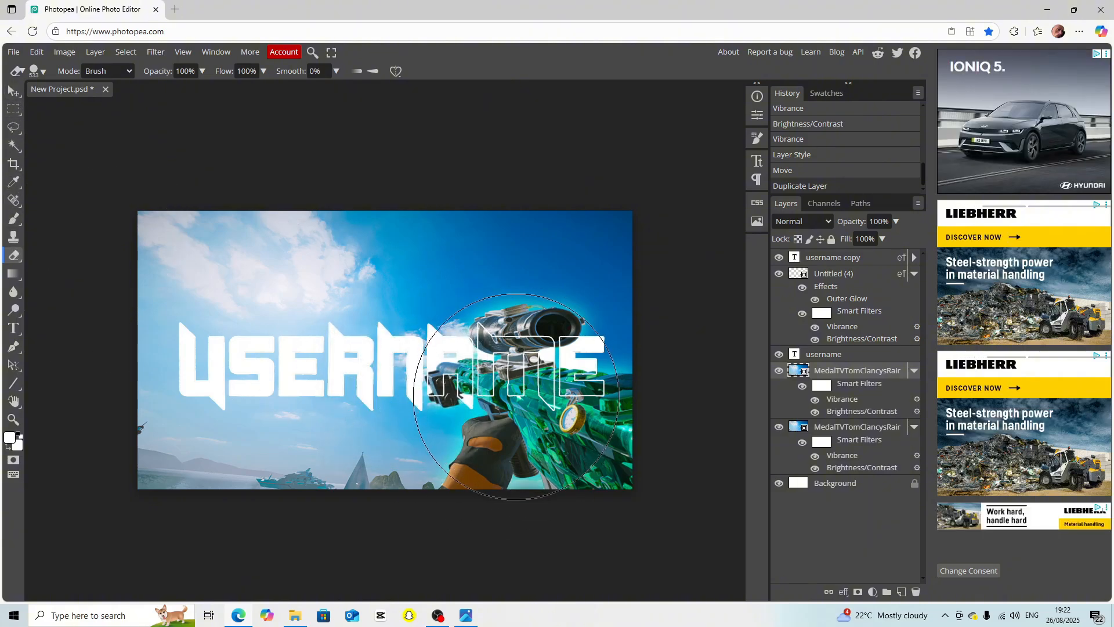
left_click(526, 400)
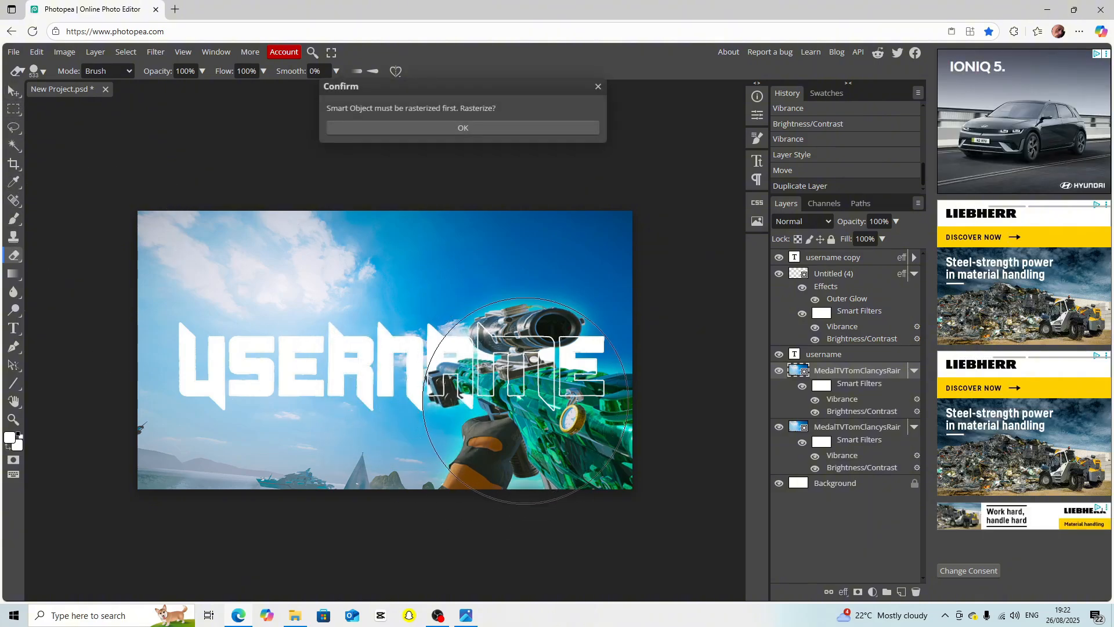
left_click(455, 127)
mouse_move(473, 345)
left_mouse_down()
mouse_move(458, 377)
mouse_move(522, 406)
mouse_move(621, 395)
left_mouse_up()
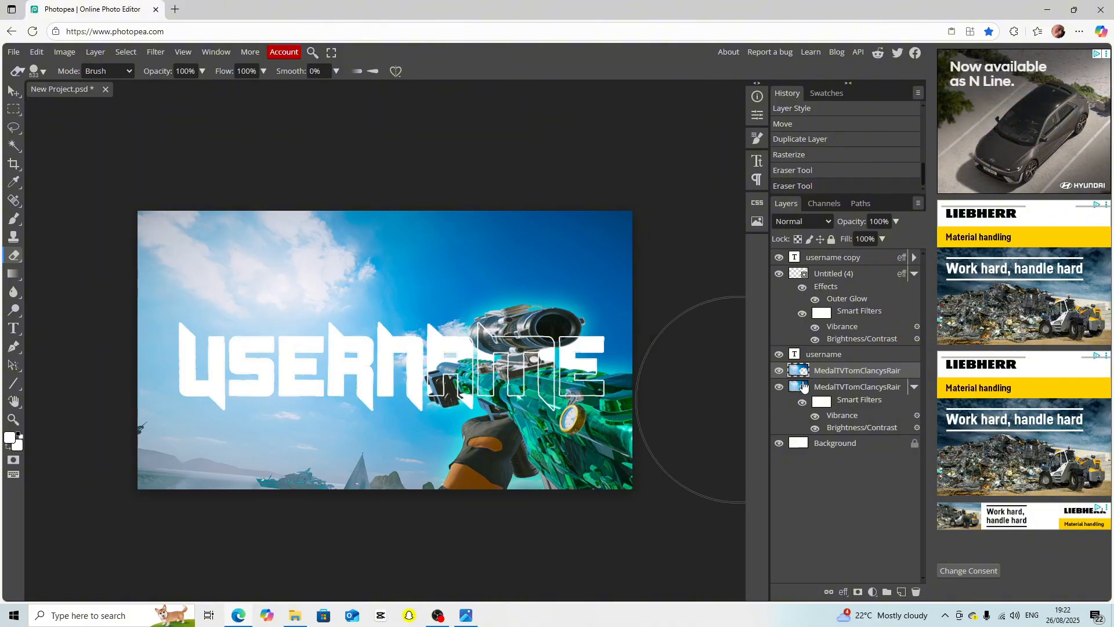
Apply a Zoom-mode Radial Blur with amount 21 to the rasterized screenshot copy, and deselect the layer
left_click(155, 52)
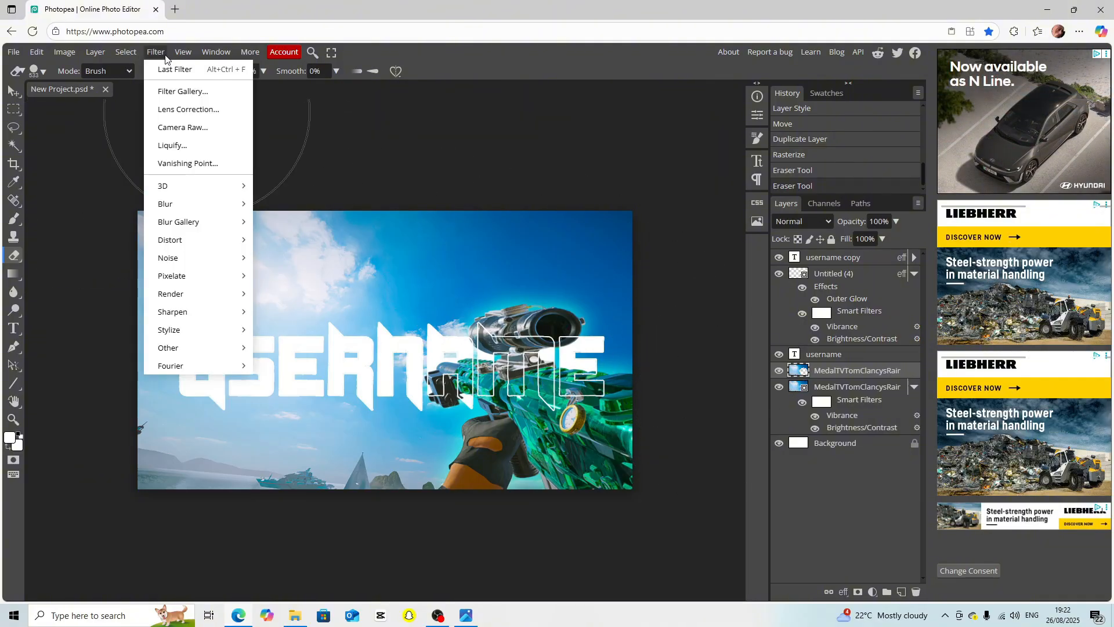
mouse_move(174, 204)
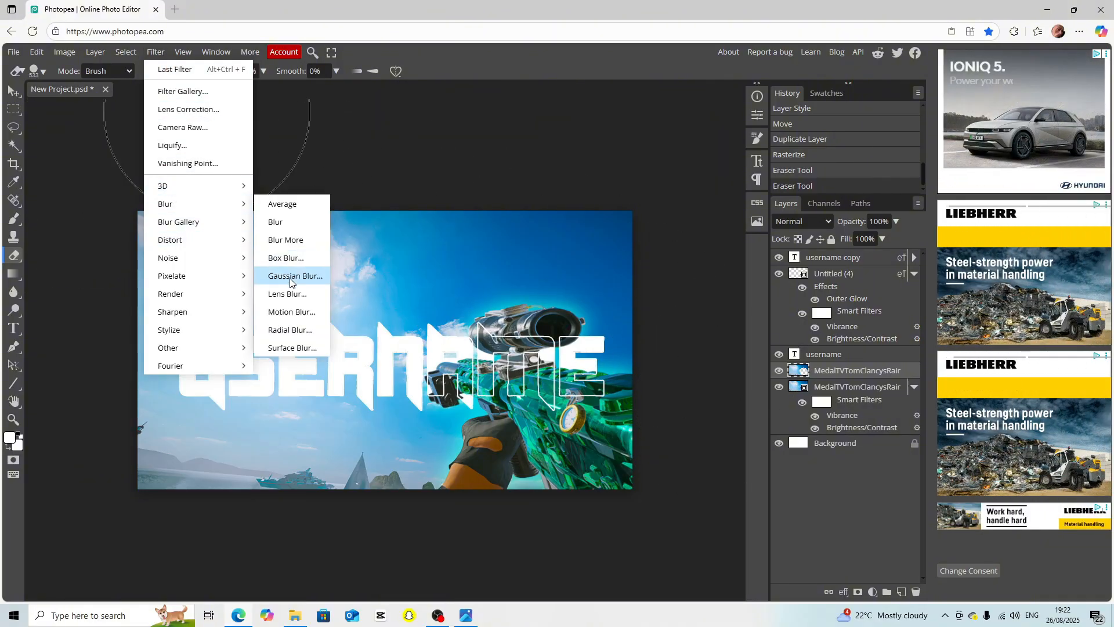
left_click(290, 330)
left_click(166, 200)
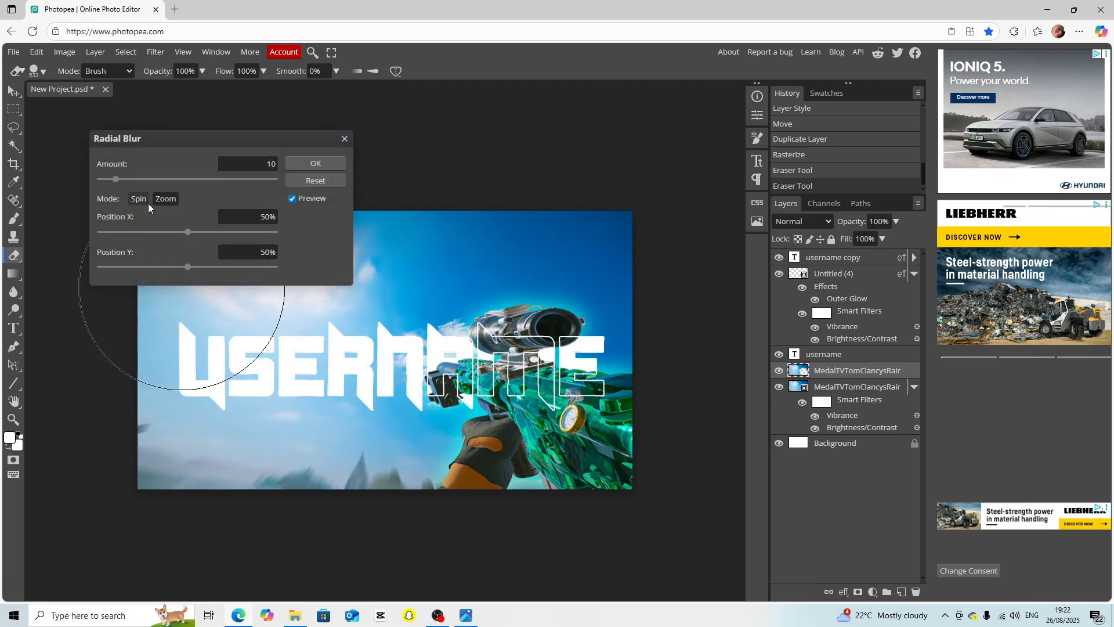
scroll(135, 187, "down", 1)
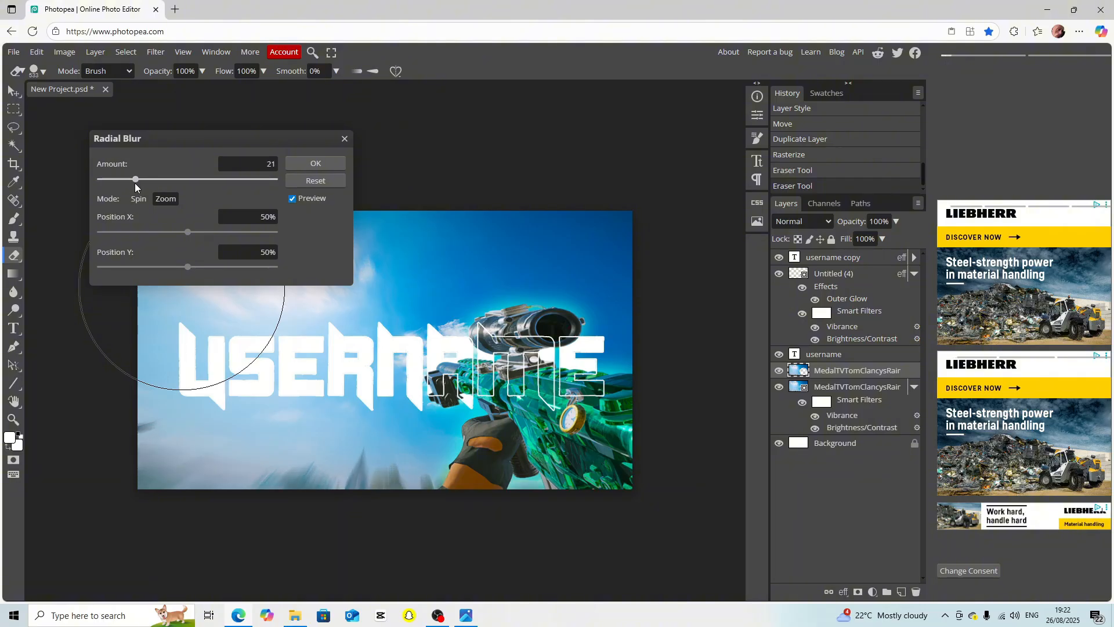
scroll(96, 179, "up", 12)
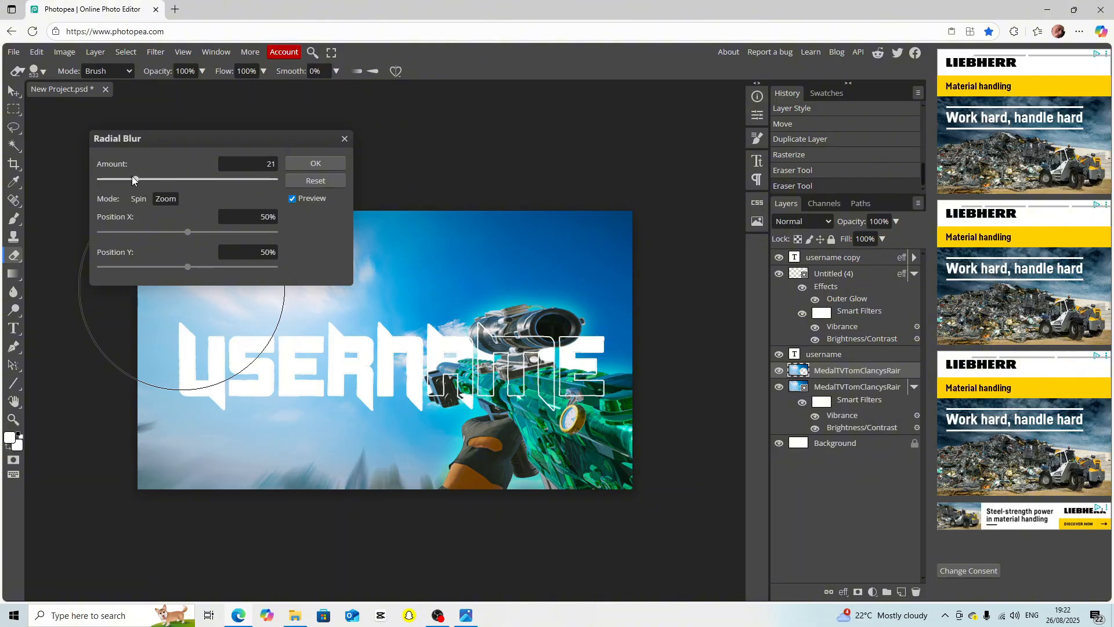
scroll(125, 184, "down", 10)
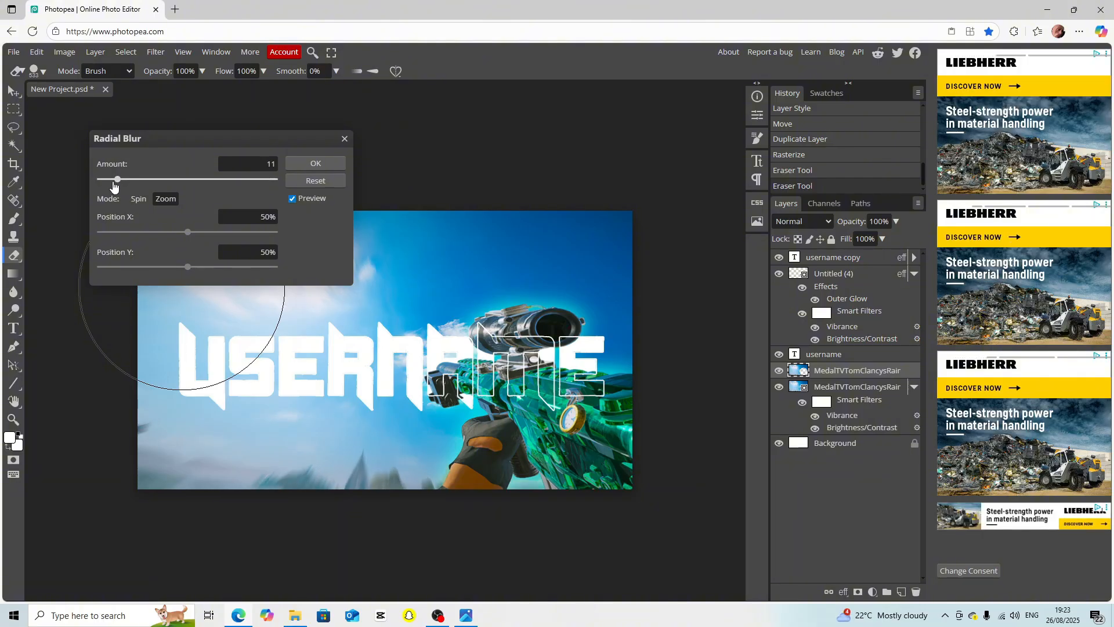
left_click(128, 180)
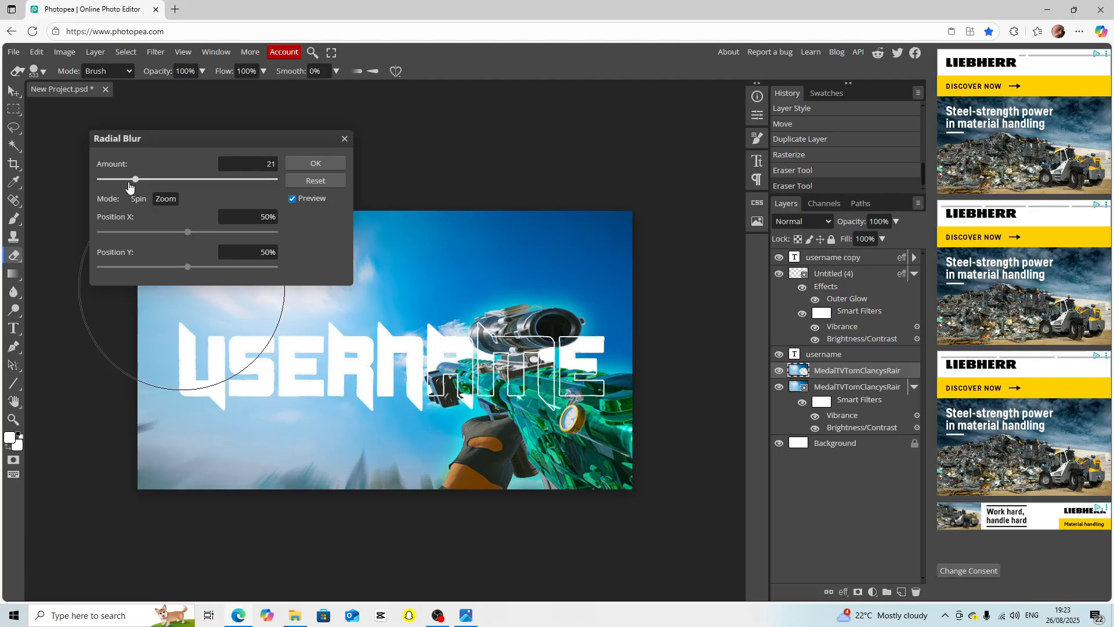
left_click(315, 164)
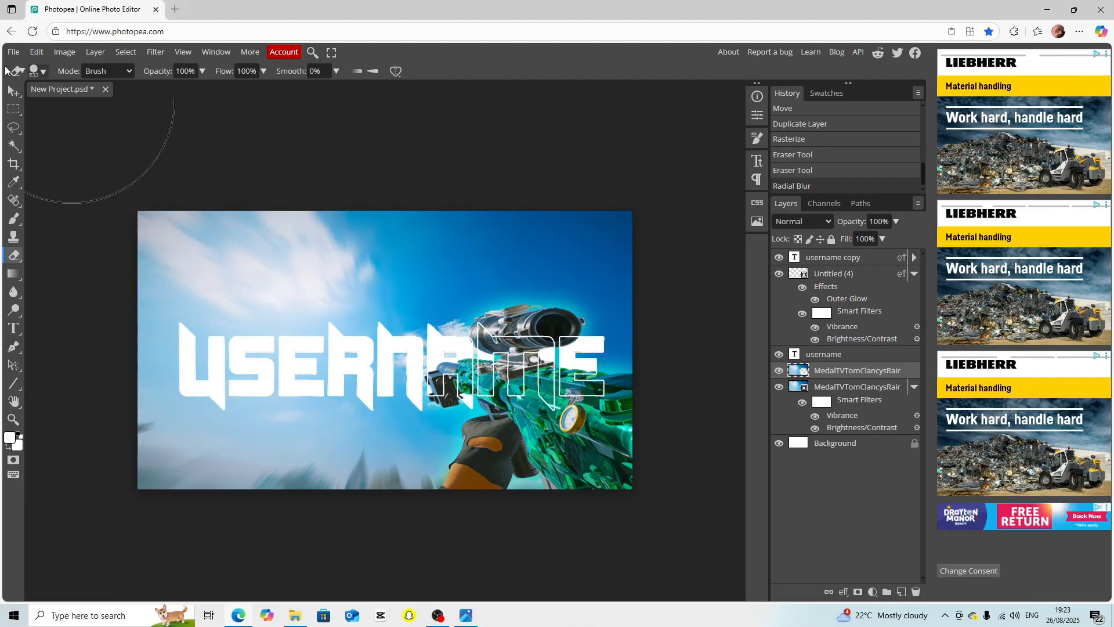
left_click(12, 90)
left_click(576, 207)
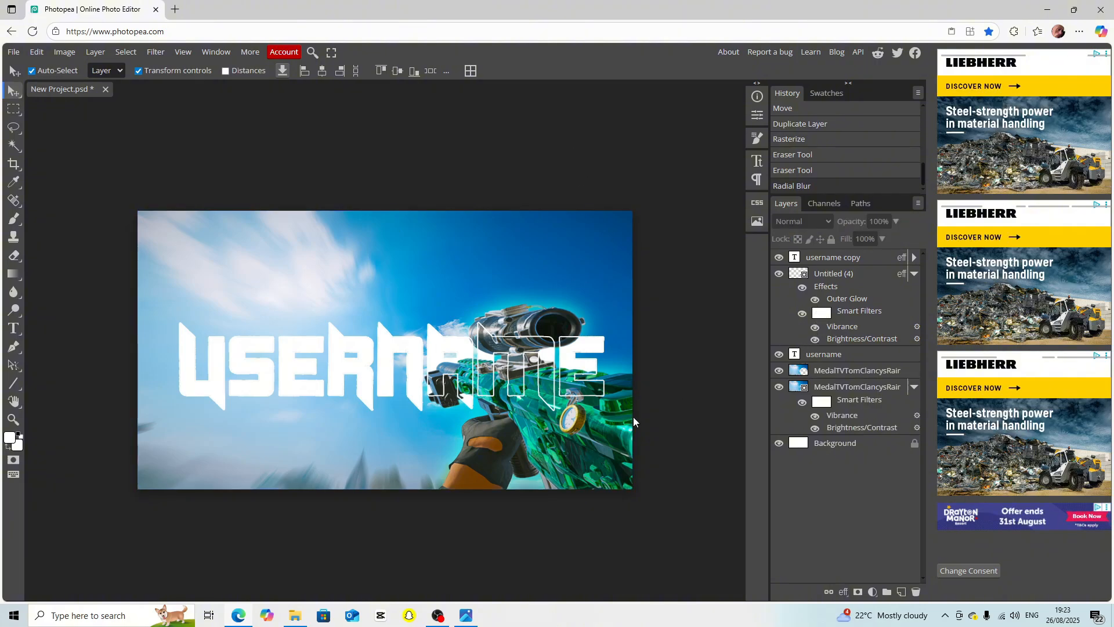
left_click(859, 378)
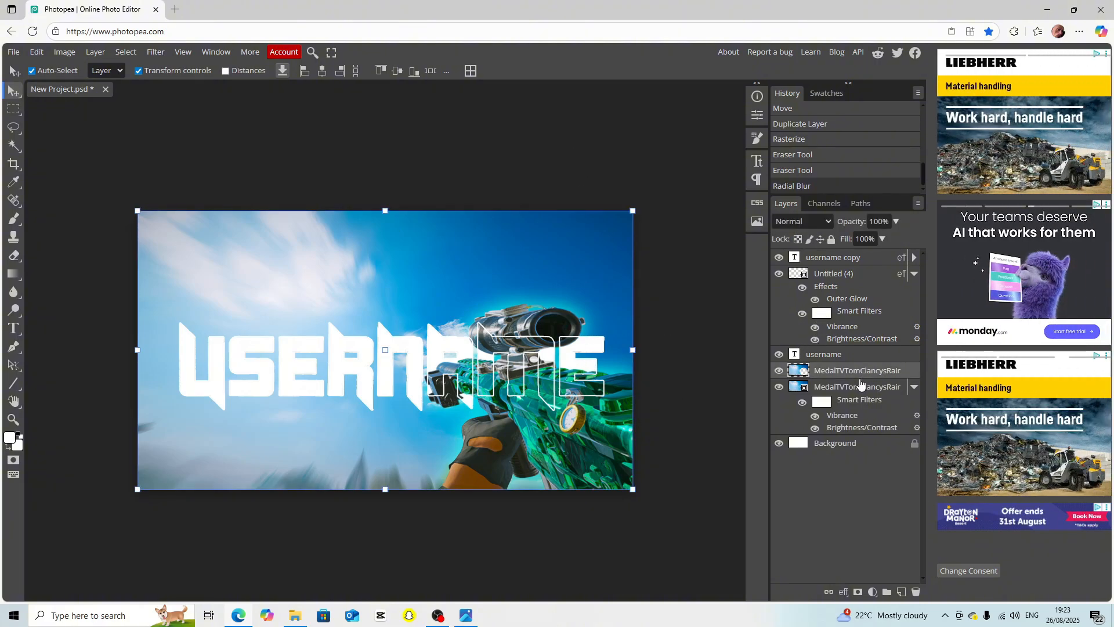
right_click(861, 383)
left_click(812, 382)
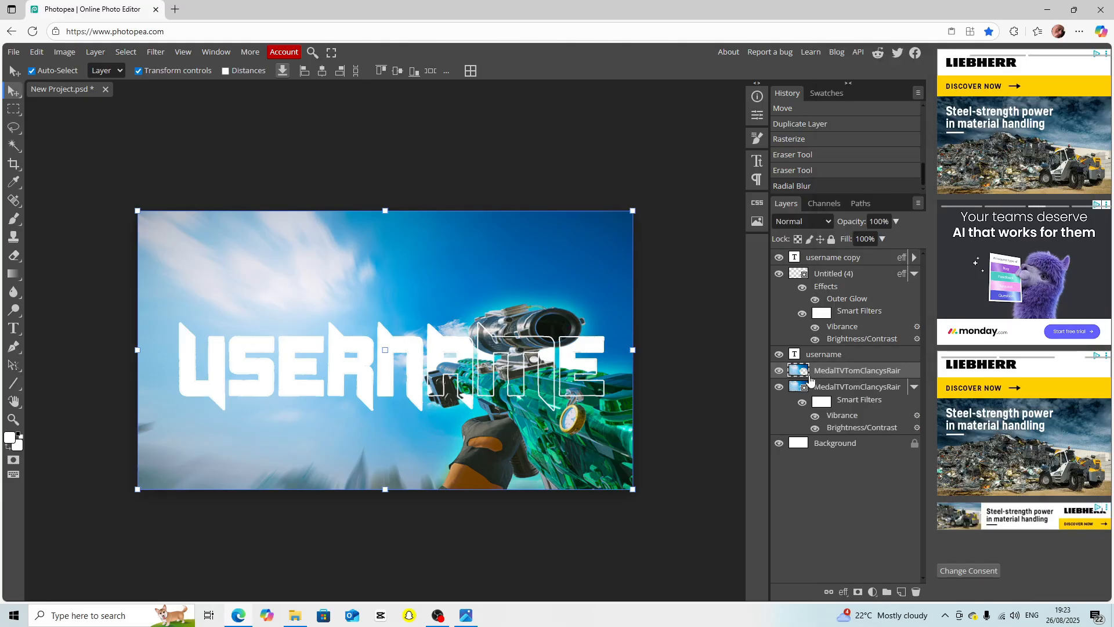
key("ctrl+t")
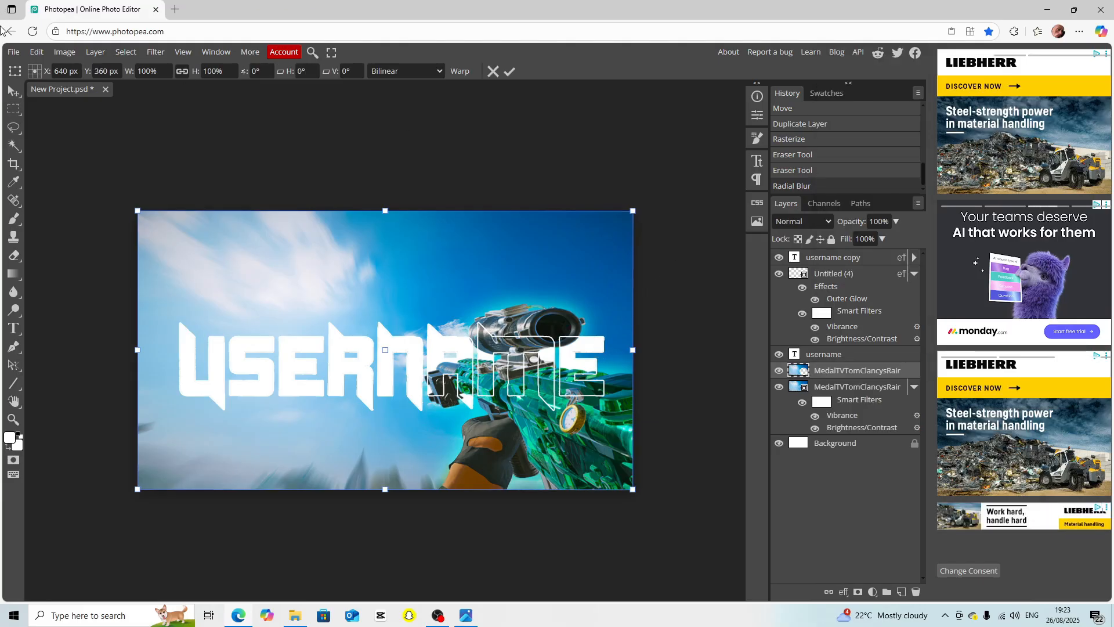
Export the finished thumbnail as a 1280 x 720 px PNG at 100% quality
left_click(13, 51)
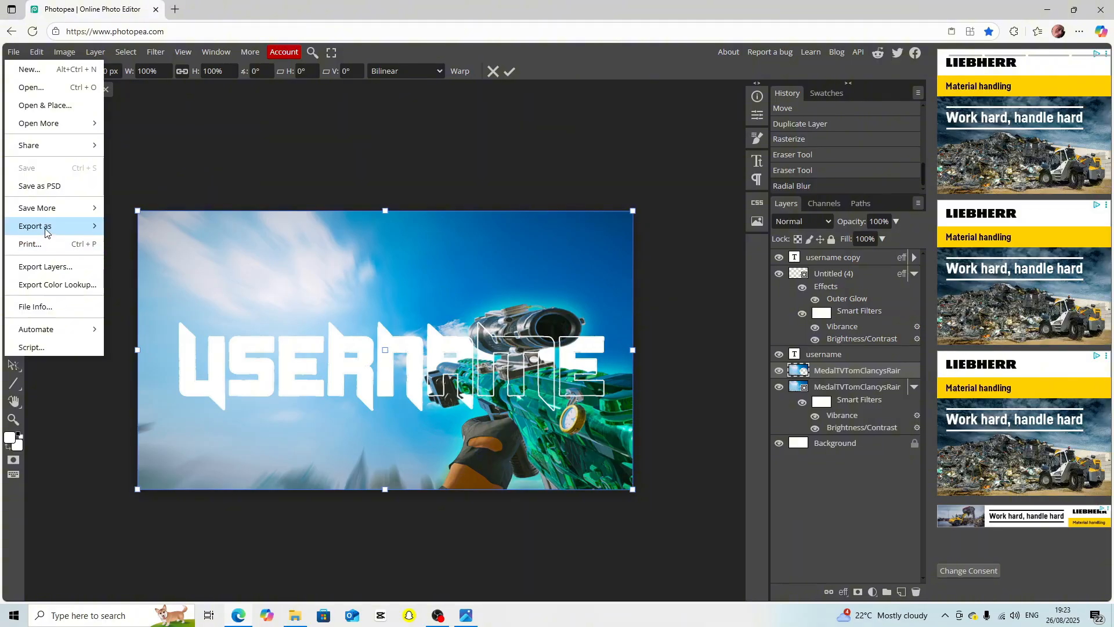
mouse_move(48, 231)
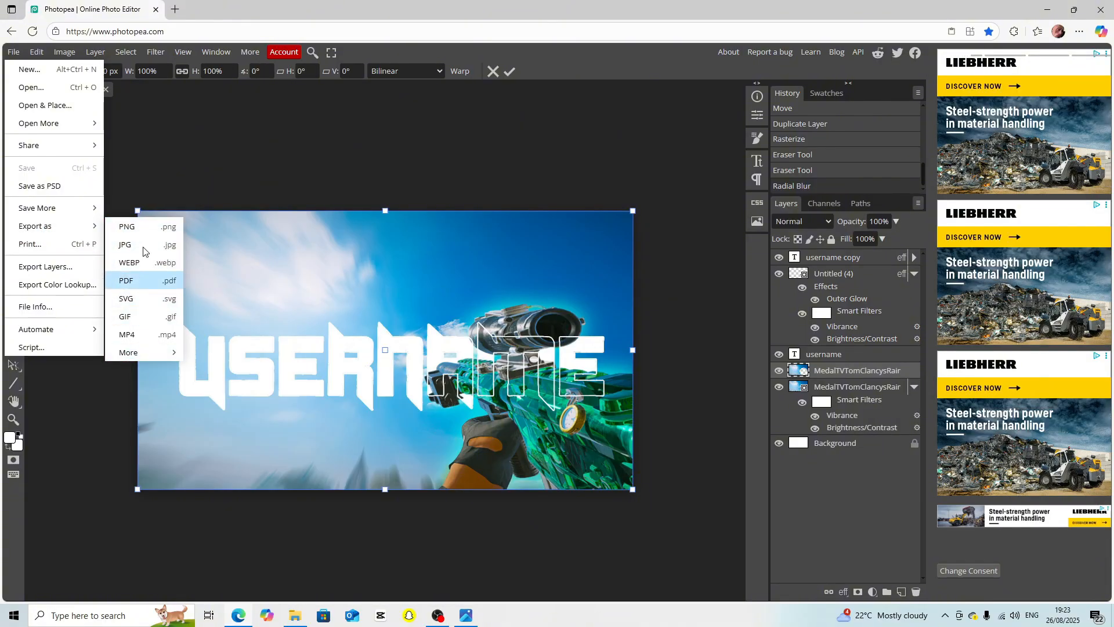
left_click(127, 227)
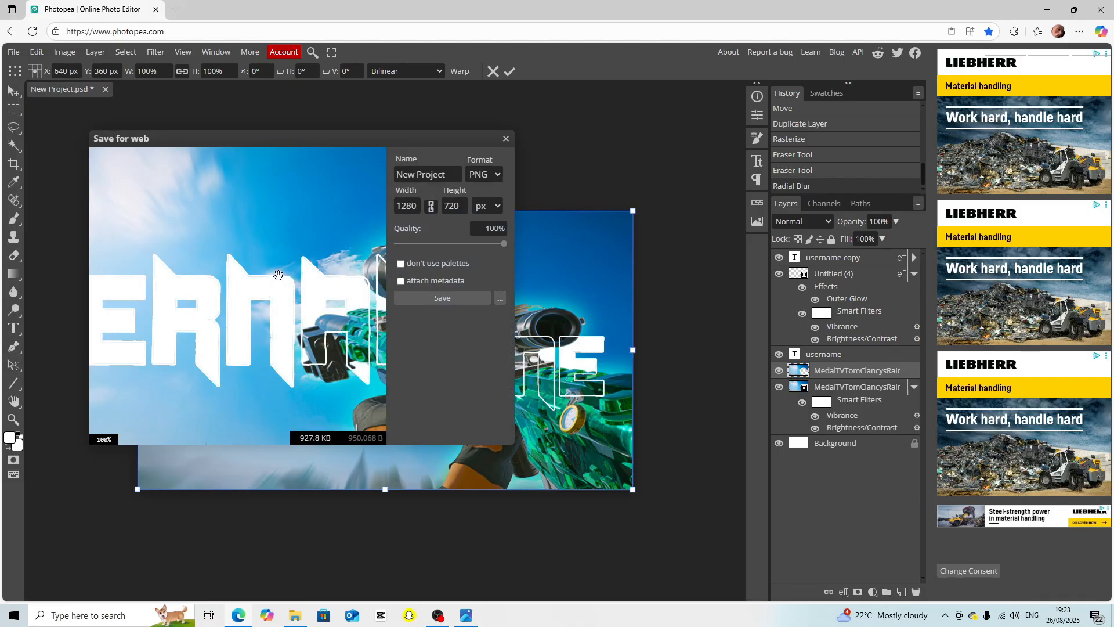
left_click(426, 299)
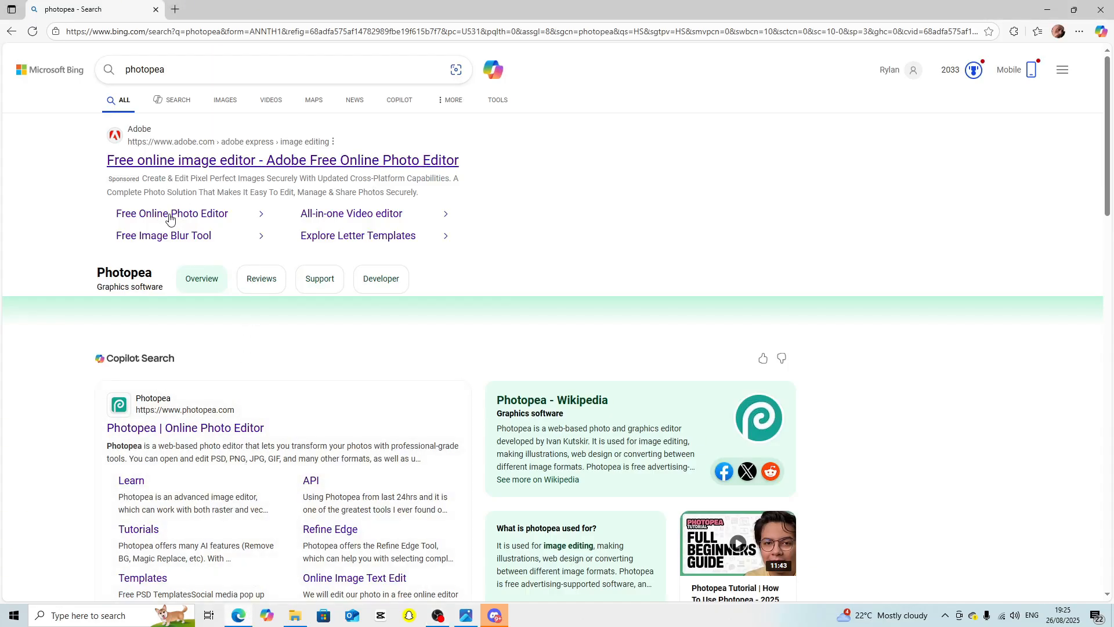
Open Photopea from the search results and create a new 1280 x 720 px Youtube Thumbnail project with a white background
left_click(173, 428)
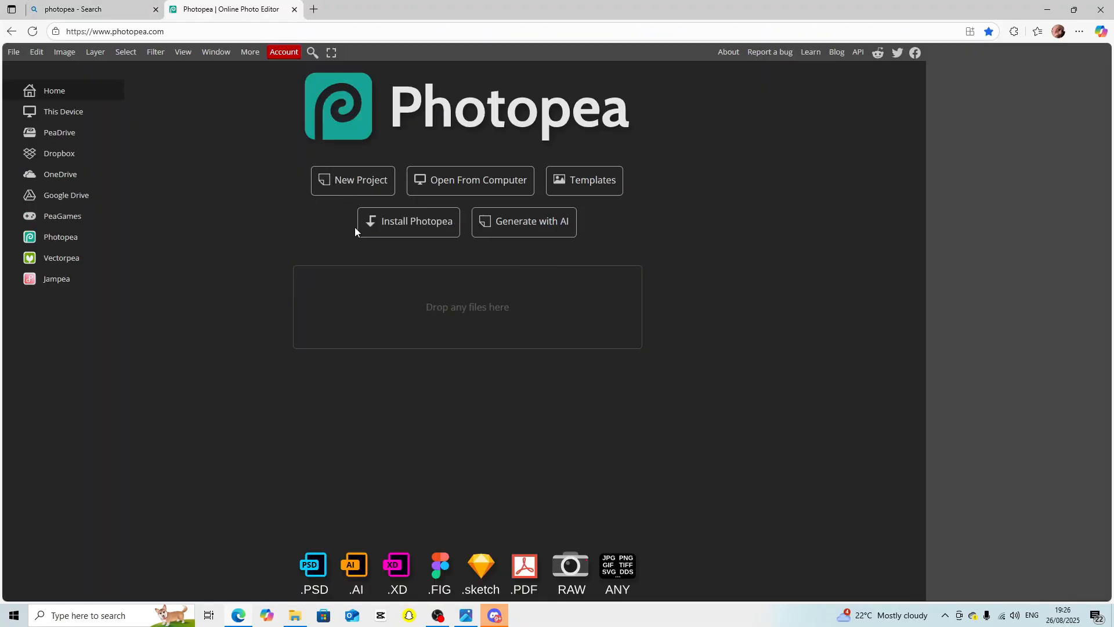
left_click(357, 184)
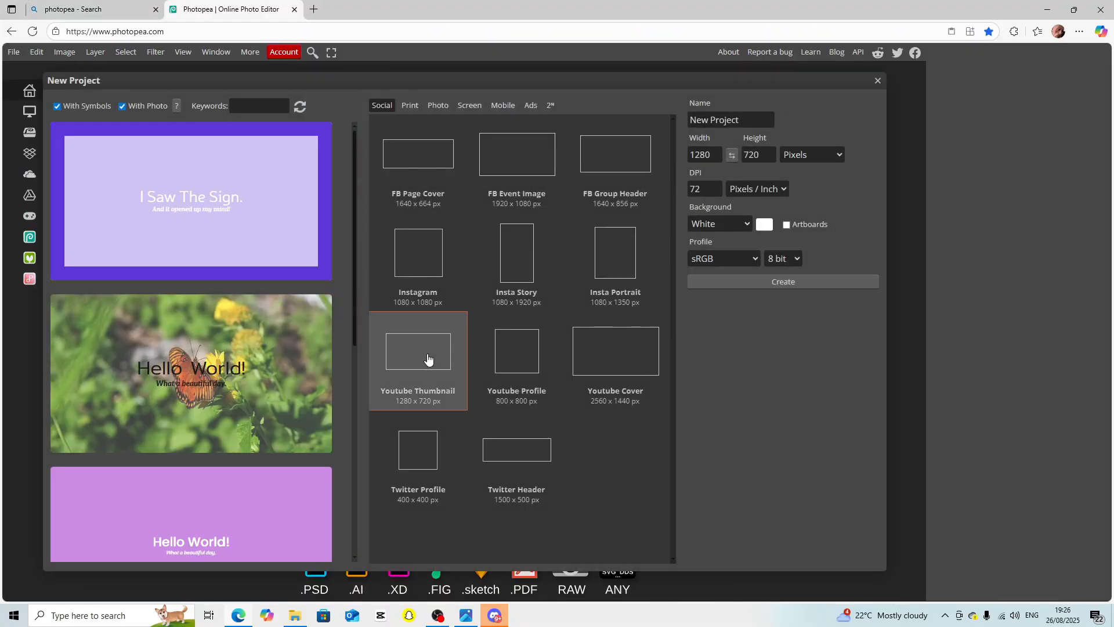
left_click(834, 281)
Place the MedalTVTomClancysRair screenshot with the green rifle from the file folder onto the canvas, and delete the Background layer
left_click(295, 615)
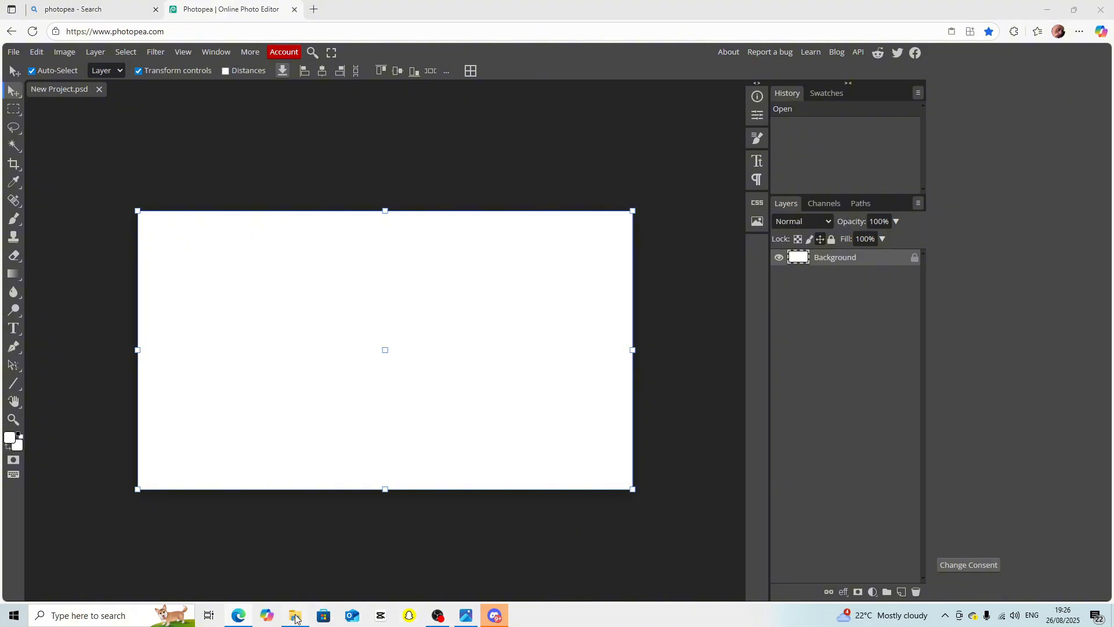
left_click_drag(681, 470, 460, 277)
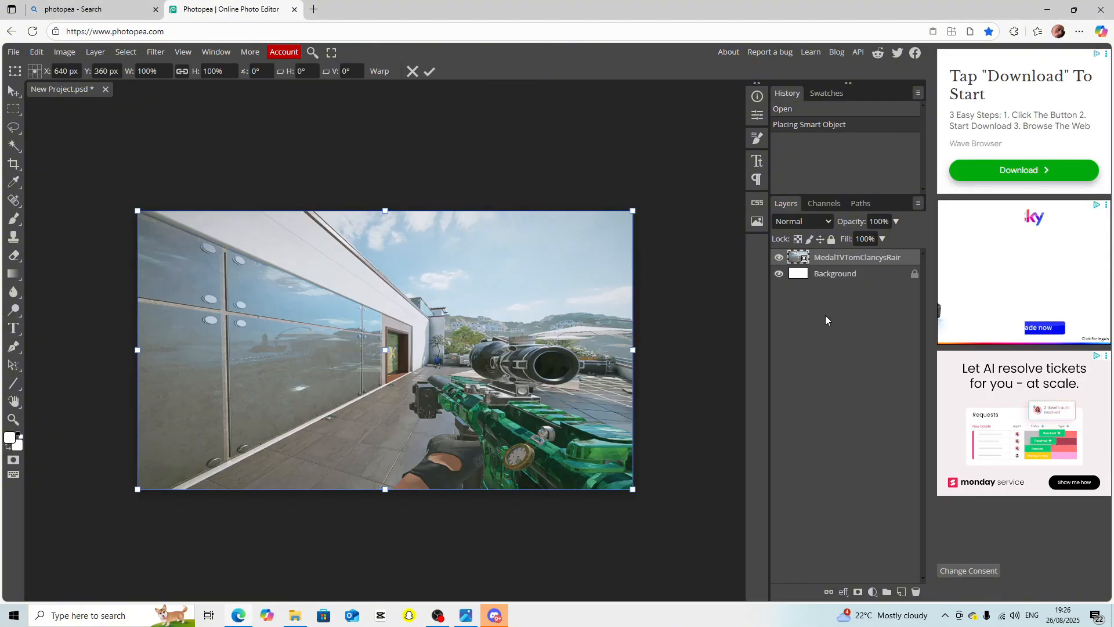
left_click(837, 278)
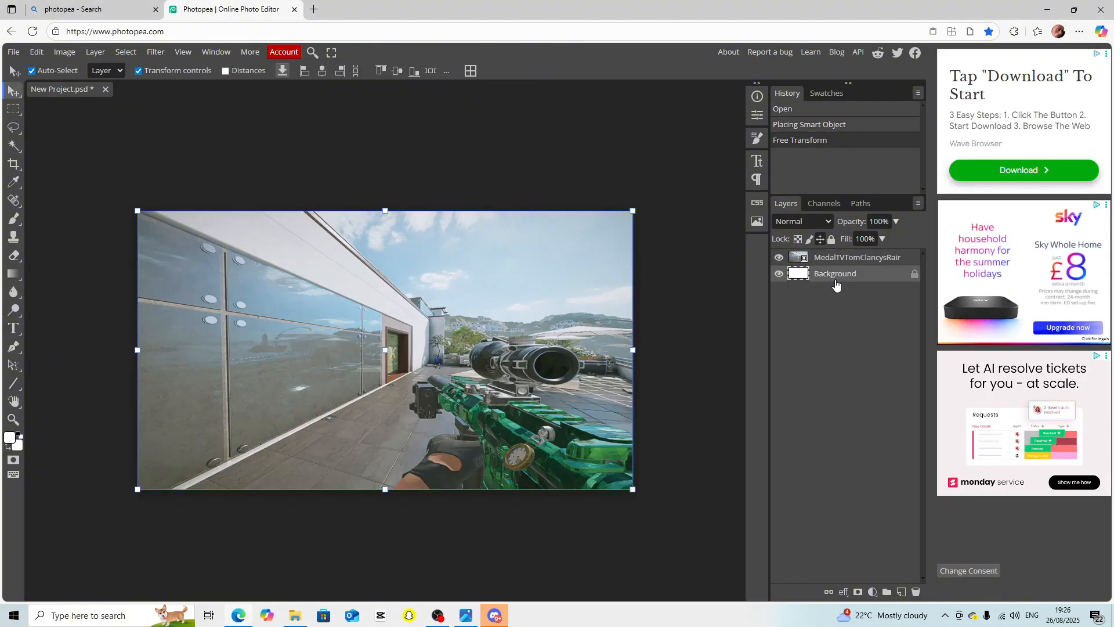
key("Delete")
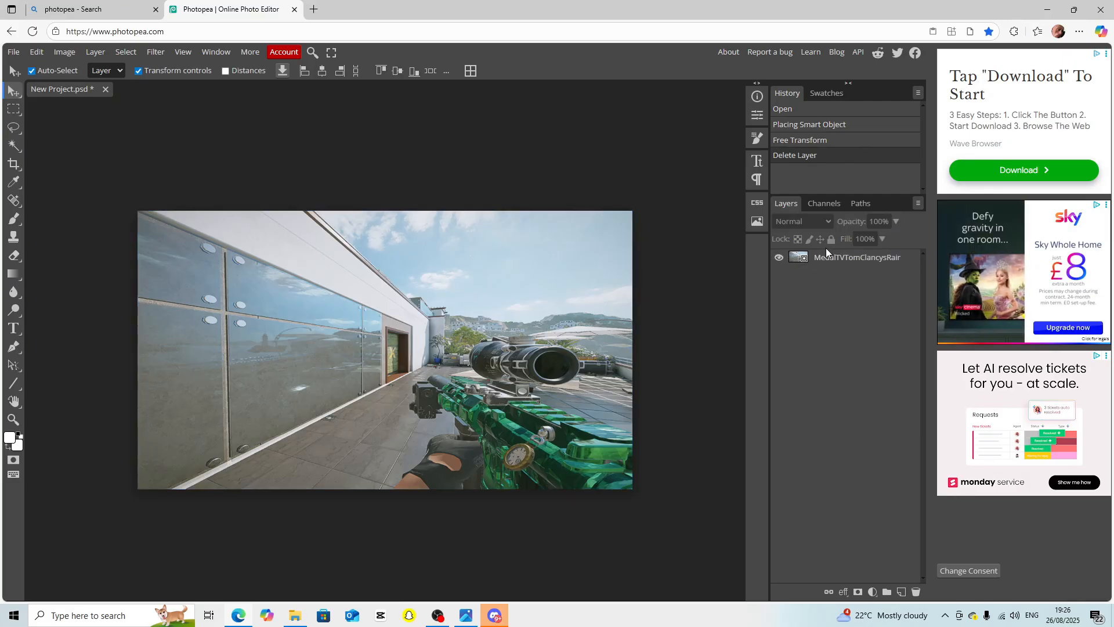
Add the white text "Photopea" in Anton at 300 px over the screenshot
left_click(13, 329)
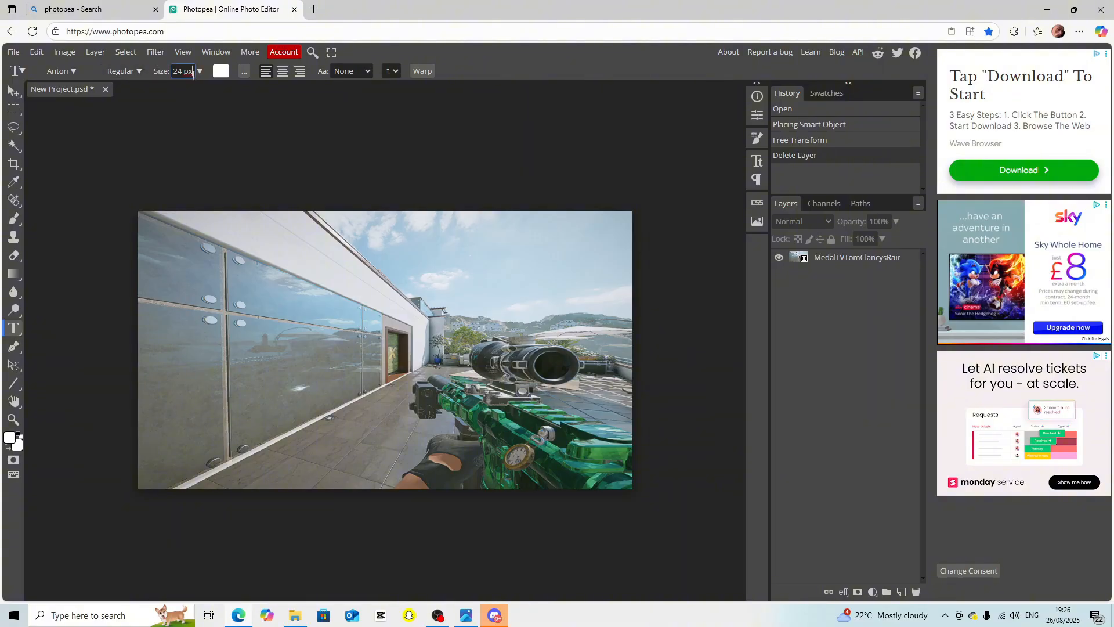
type("300")
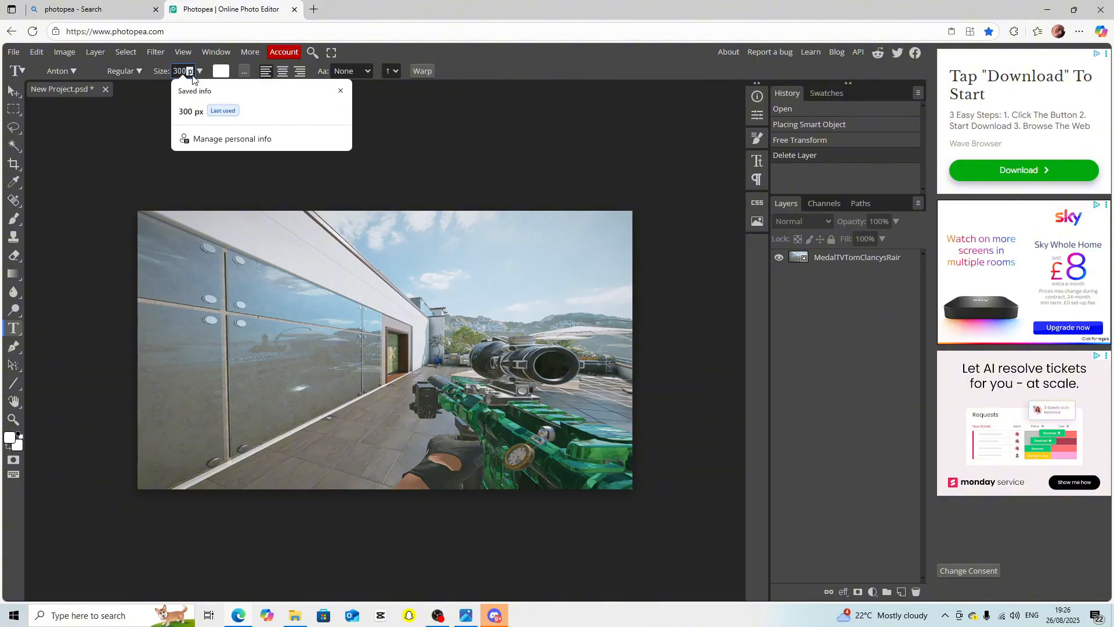
key("Return")
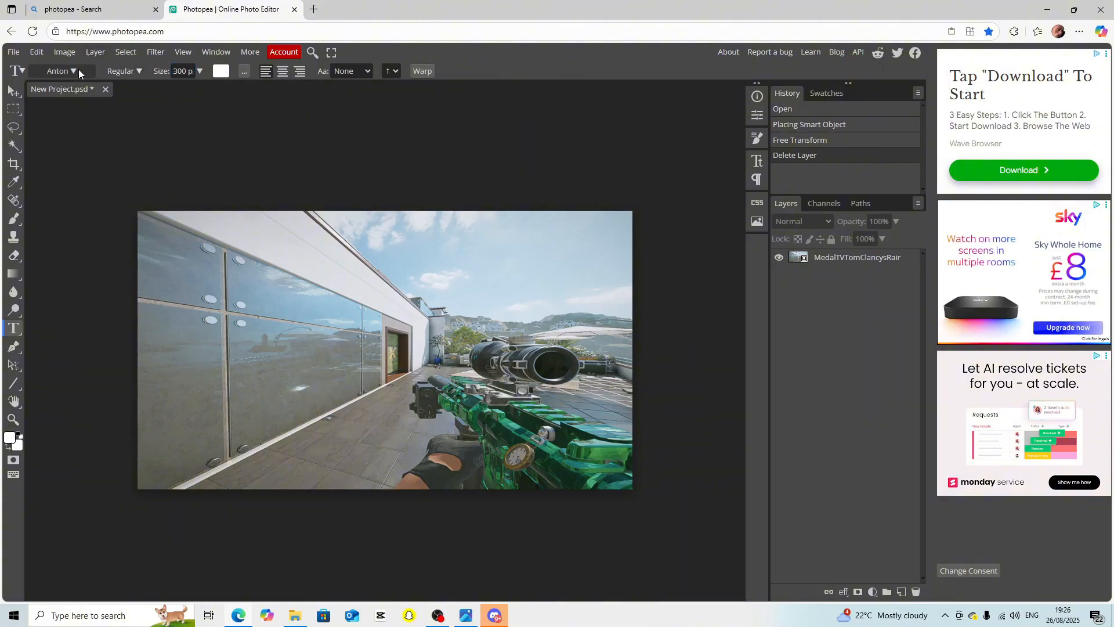
left_click(195, 361)
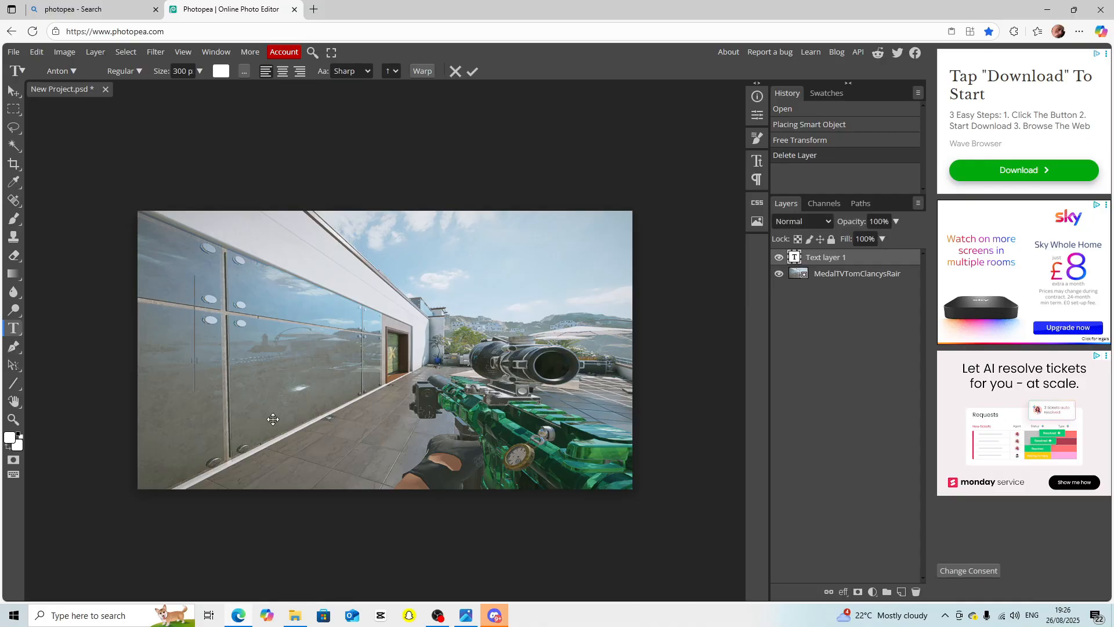
type("pho")
key("BackSpace")
key("BackSpace")
key("BackSpace")
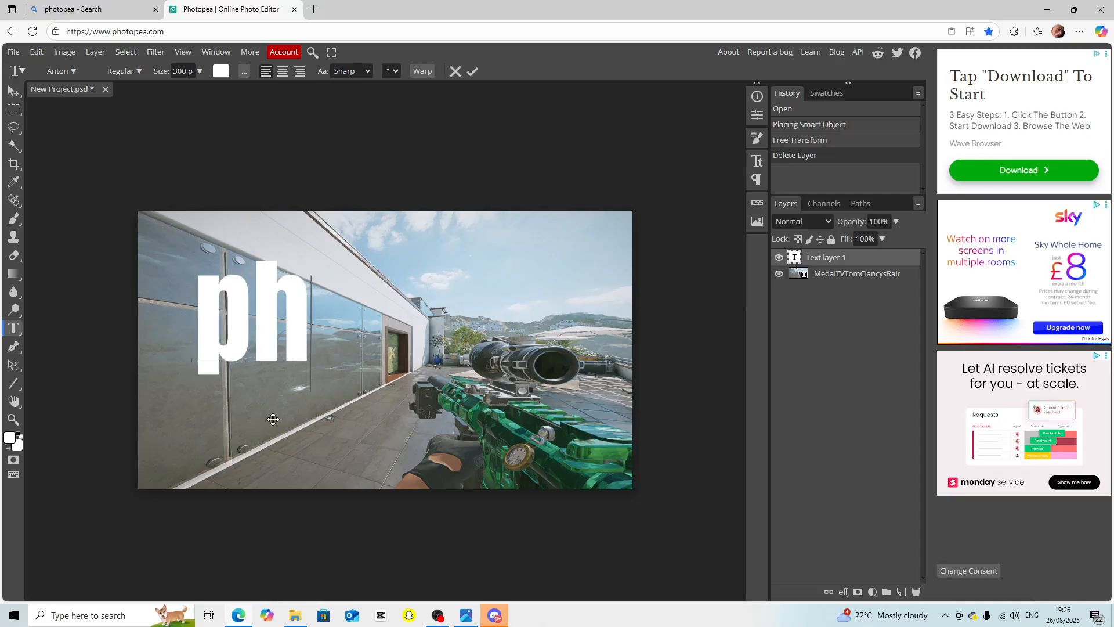
type("Photopea")
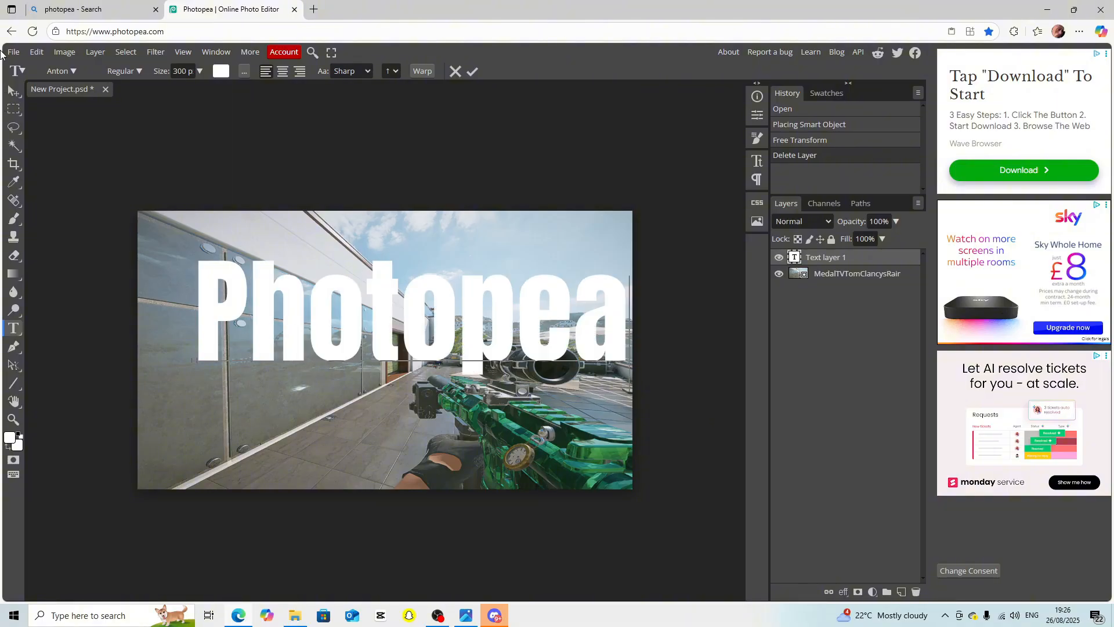
Scale the Photopea text down to about 54.64% and position it over the glass wall, centred at about X 317 px, Y 368 px
left_click(13, 90)
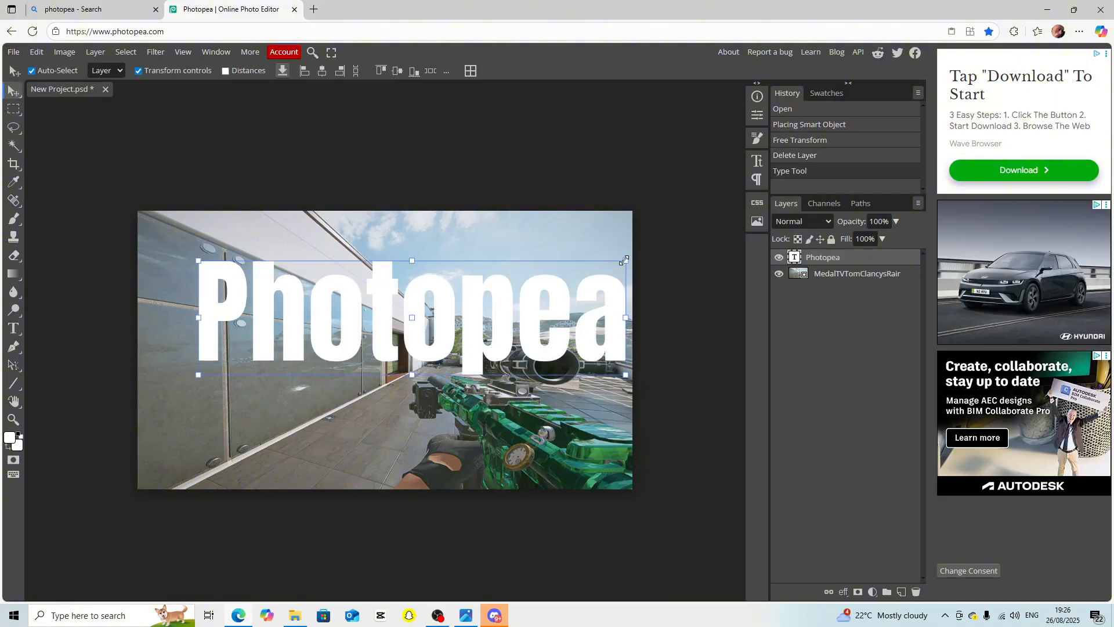
left_click_drag(624, 260, 444, 340)
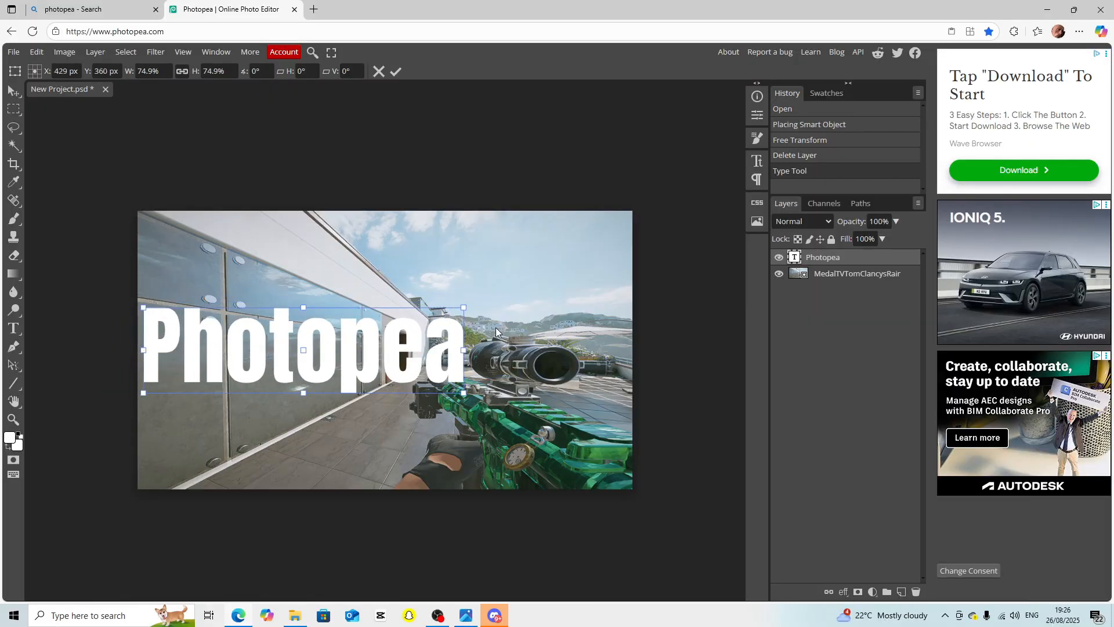
left_click_drag(464, 303, 372, 312)
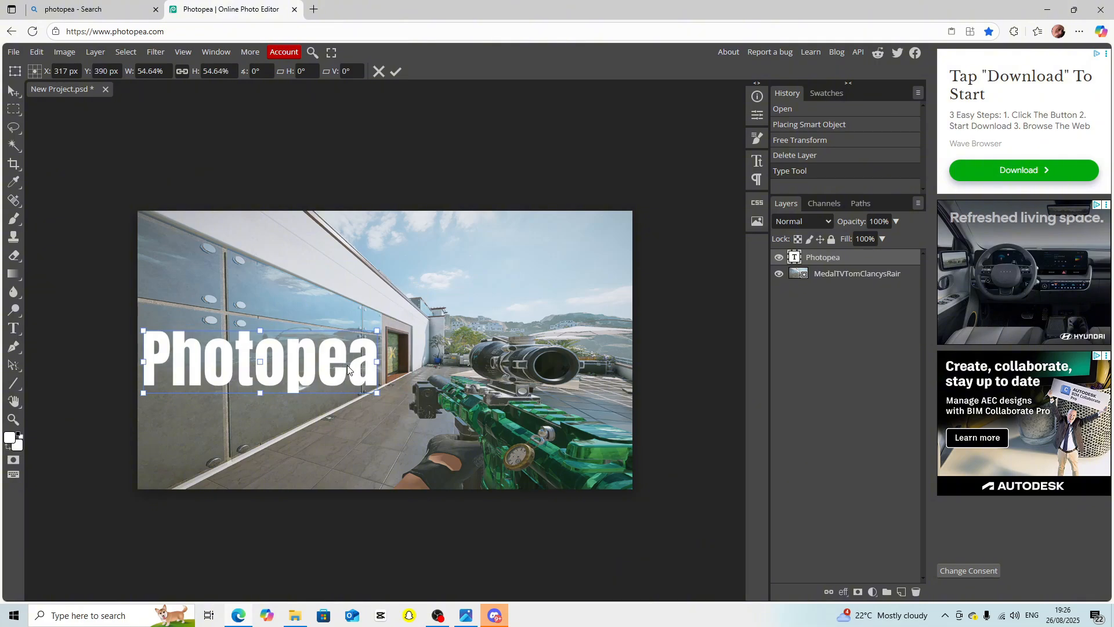
left_click_drag(348, 369, 347, 357)
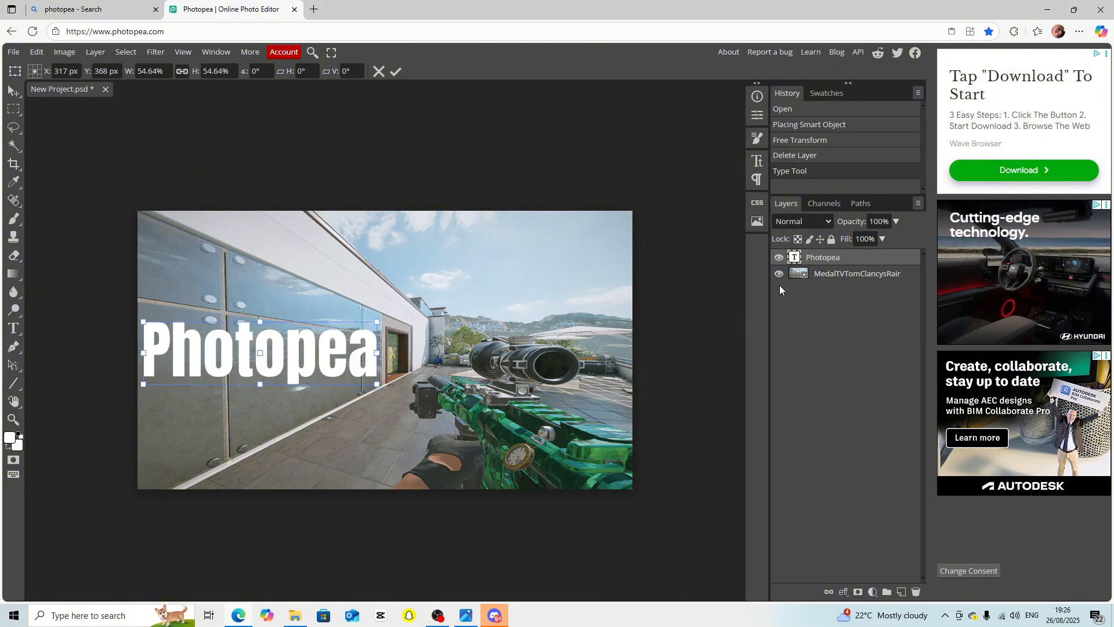
Place the Photopea text layer beneath the screenshot layer, and rasterize the screenshot
left_click(815, 277)
left_click_drag(819, 279, 827, 263)
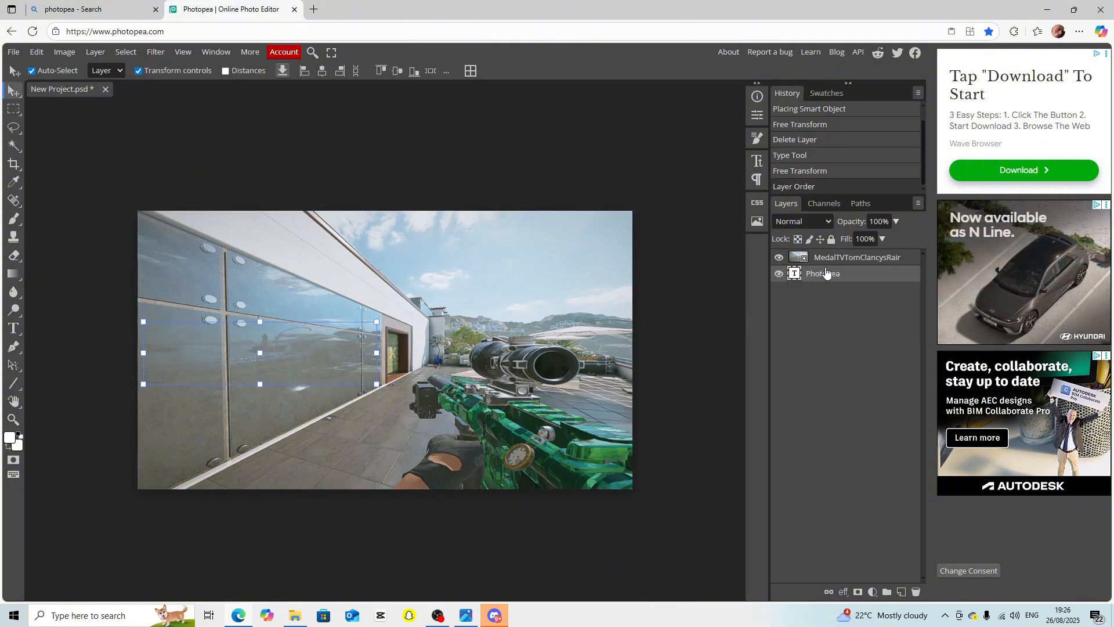
right_click(827, 262)
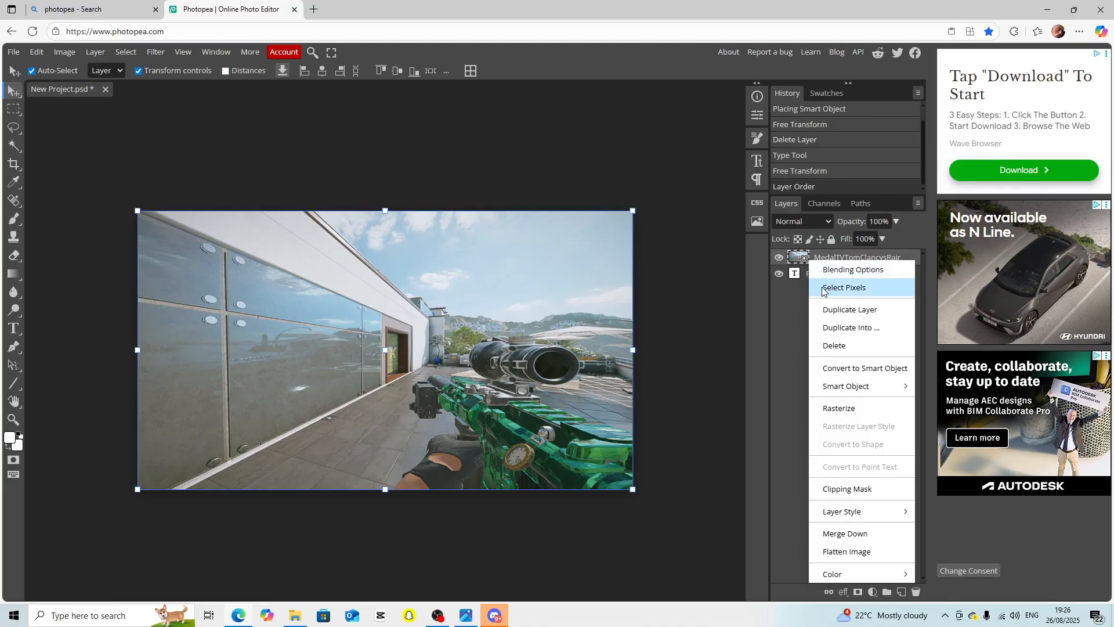
left_click(834, 412)
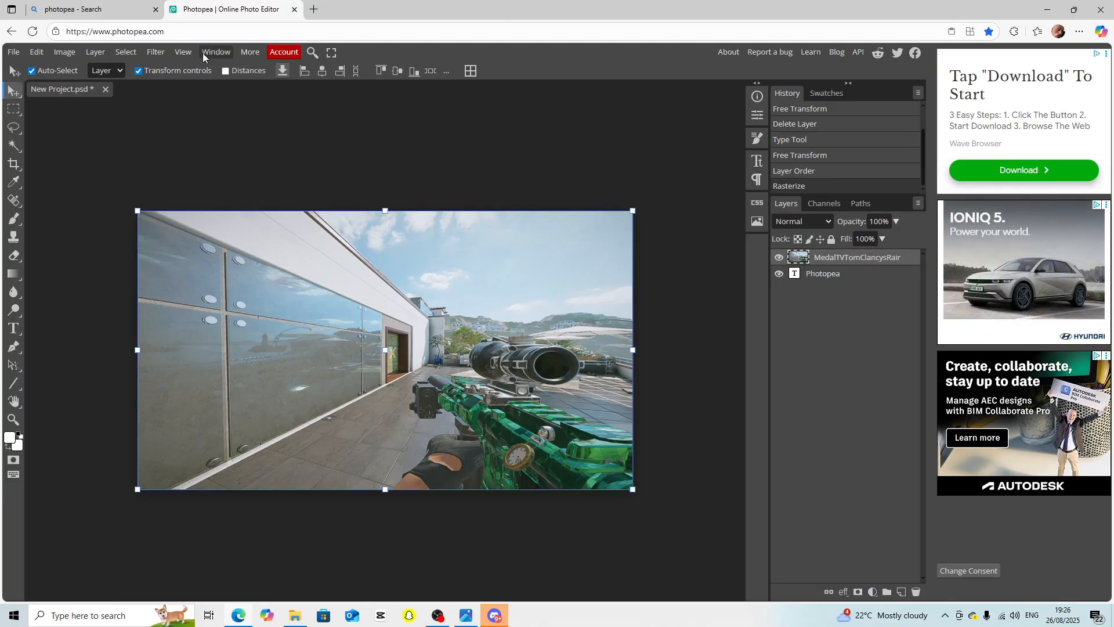
Draw a four-corner Vanishing Point perspective plane on the screenshot, covering the glass wall beside the doorway
left_click(155, 52)
left_click(181, 162)
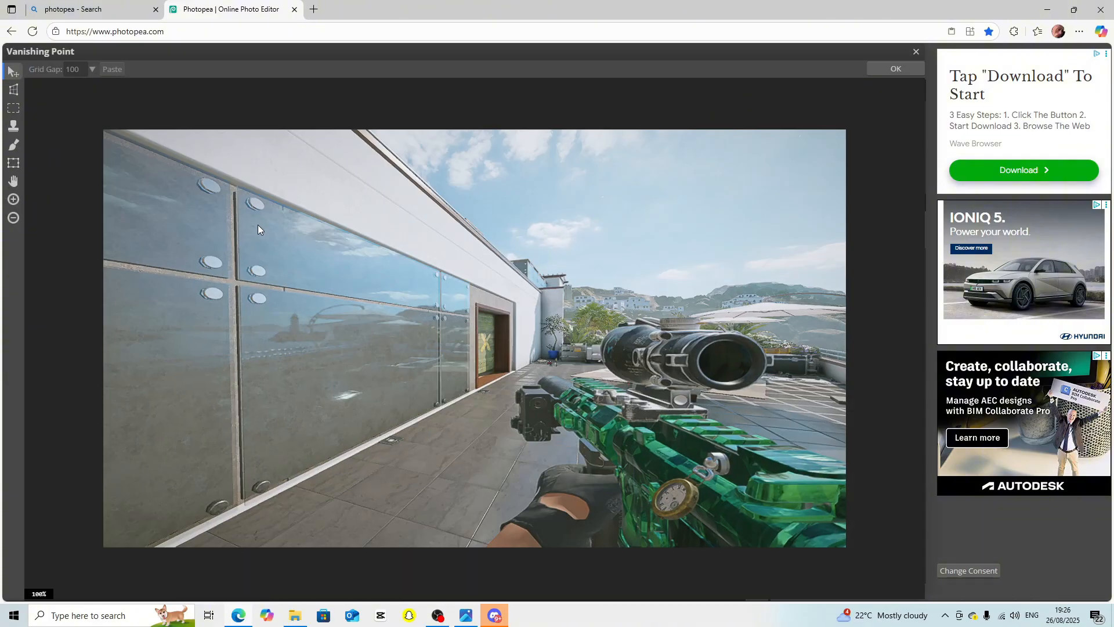
left_click(130, 130)
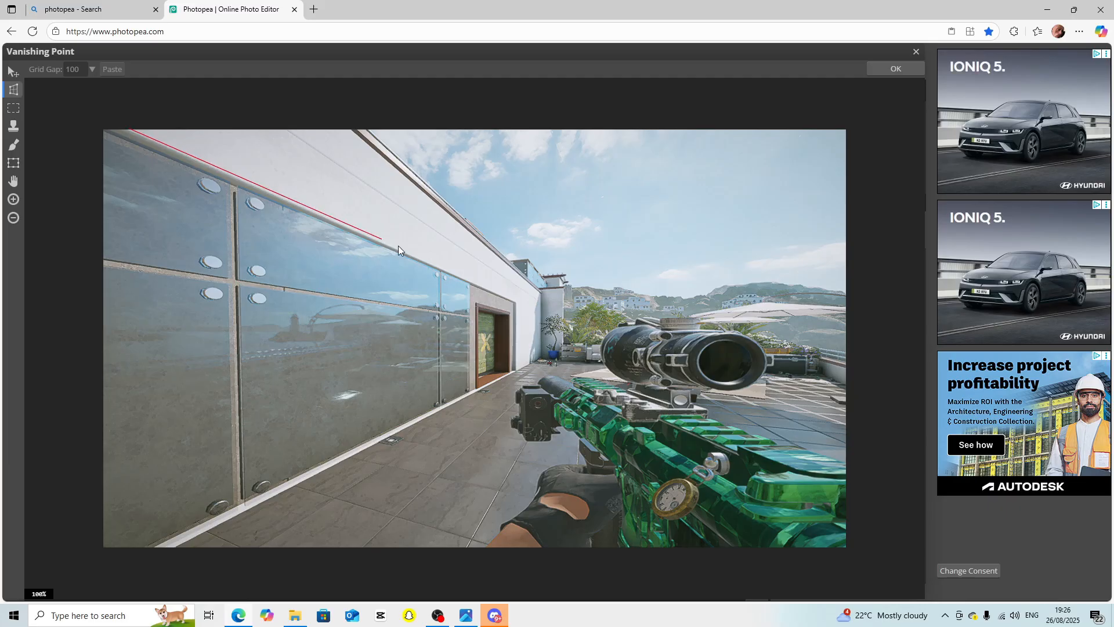
left_click(469, 282)
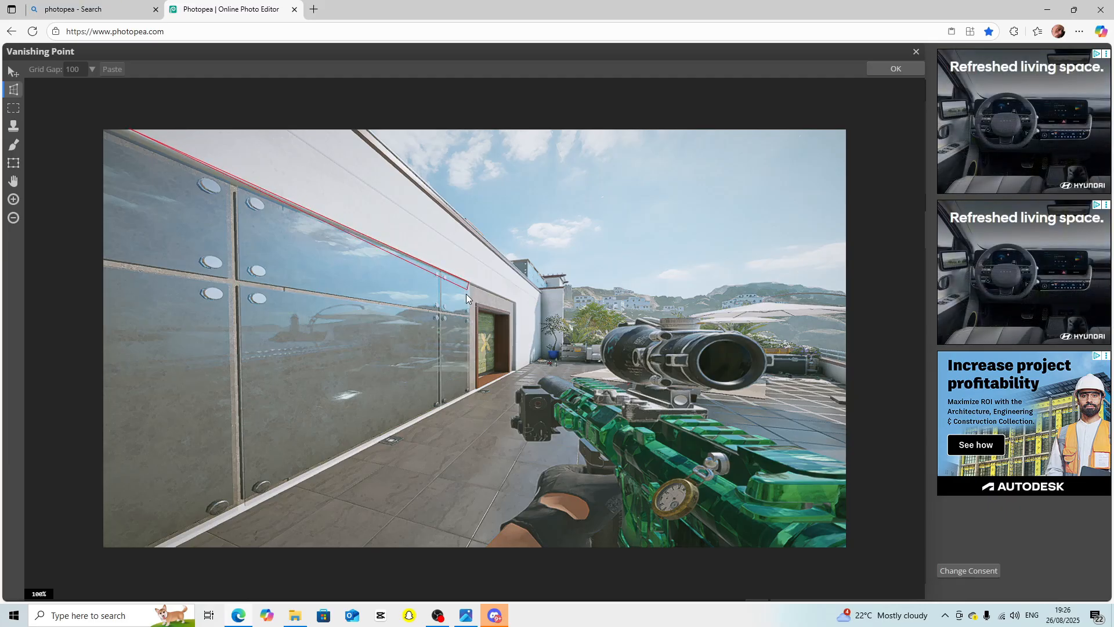
left_click(468, 392)
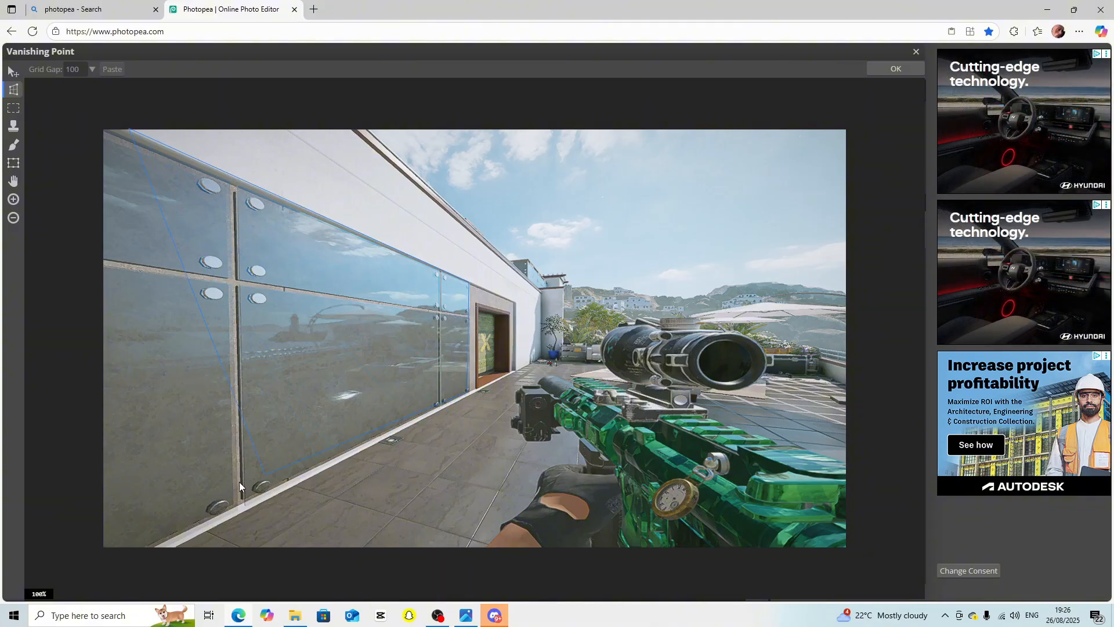
scroll(104, 559, "down", 1)
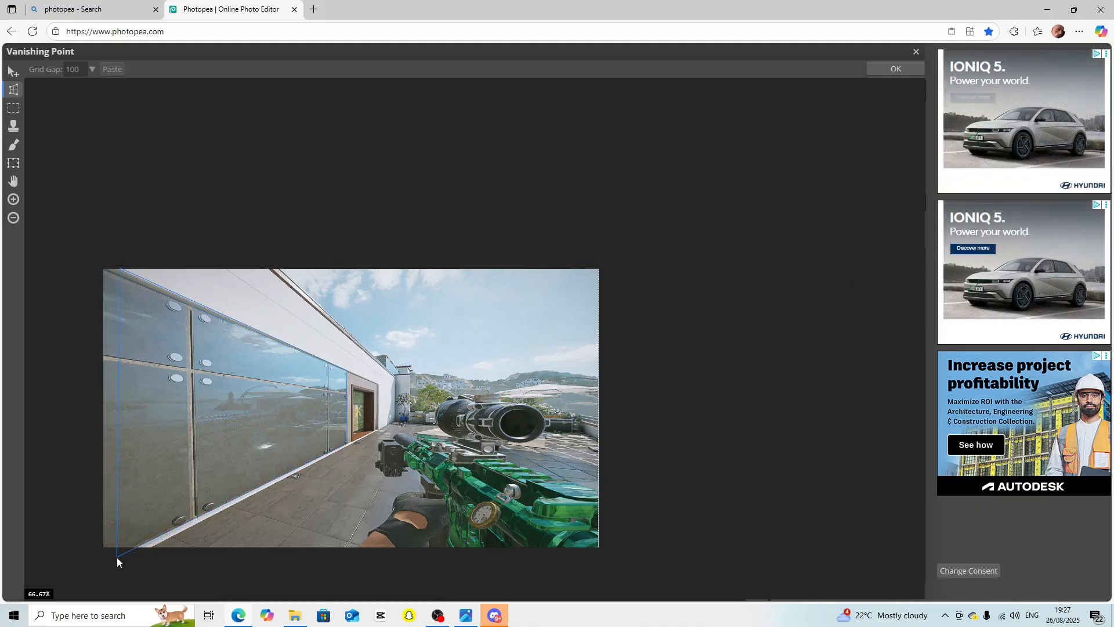
left_click(117, 557)
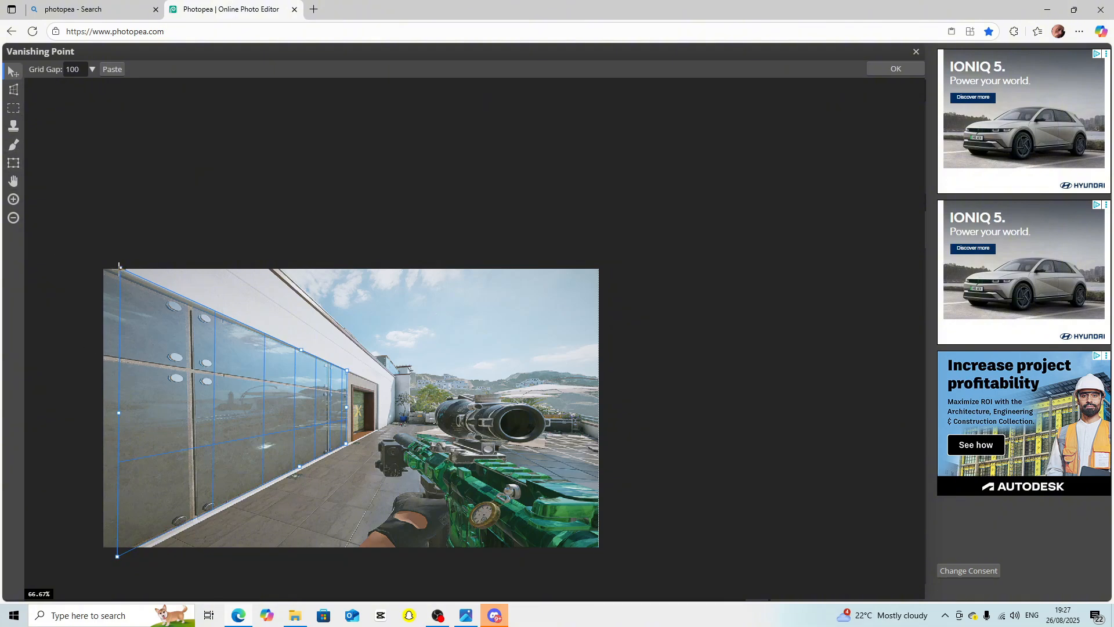
Extend the plane's two outer corners to the image's outer edge so it covers the whole glass wall, and apply the Vanishing Point filter
left_click_drag(119, 265, 100, 260)
mouse_move(116, 556)
left_mouse_down()
mouse_move(99, 563)
mouse_move(102, 575)
mouse_move(104, 562)
left_mouse_up()
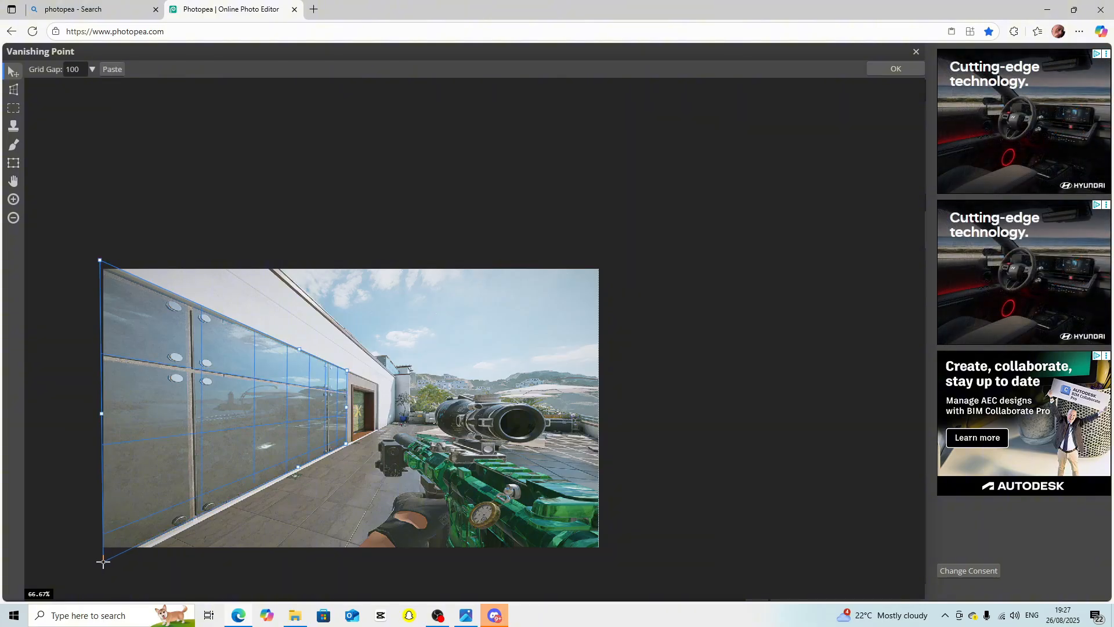
left_click_drag(100, 261, 104, 260)
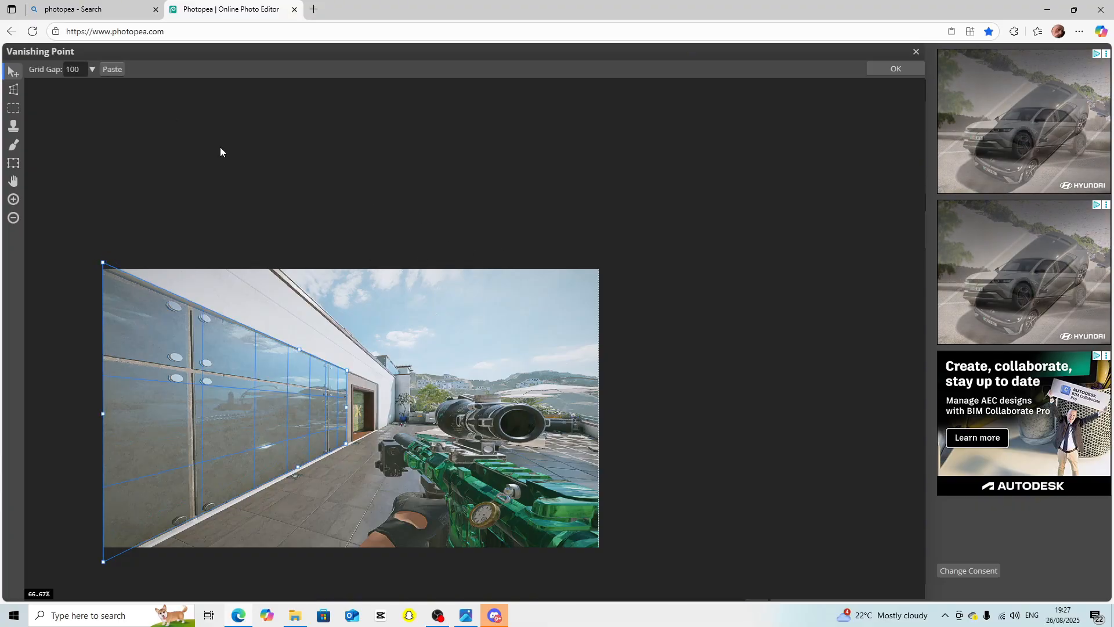
left_click(871, 67)
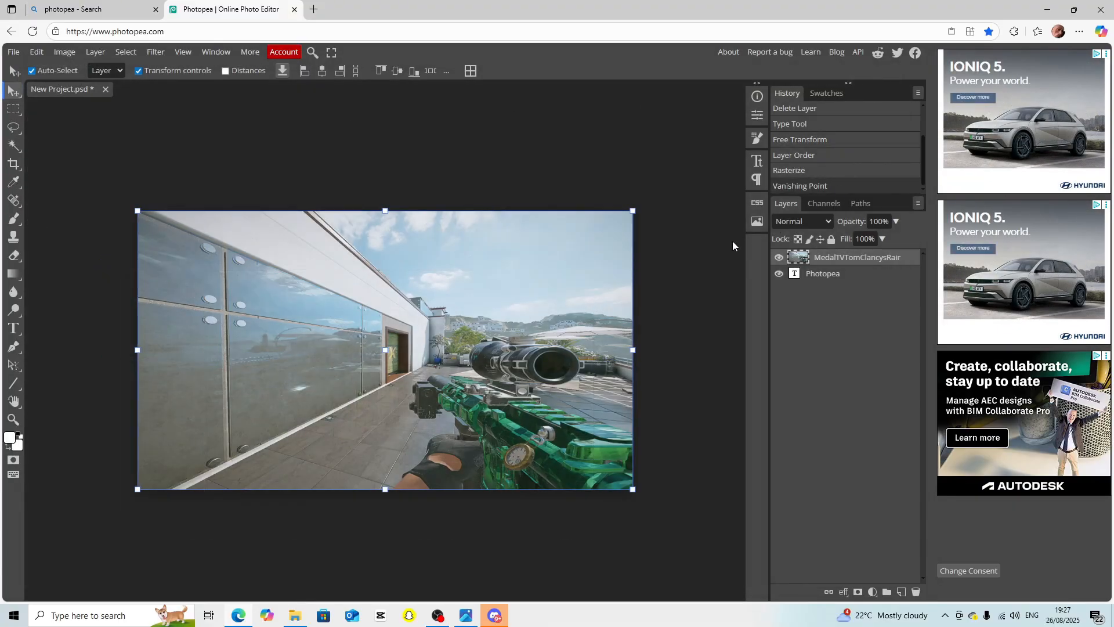
Place the Photopea text layer above the screenshot layer, and select the text's pixels for copying
left_click(800, 263)
left_click(808, 273)
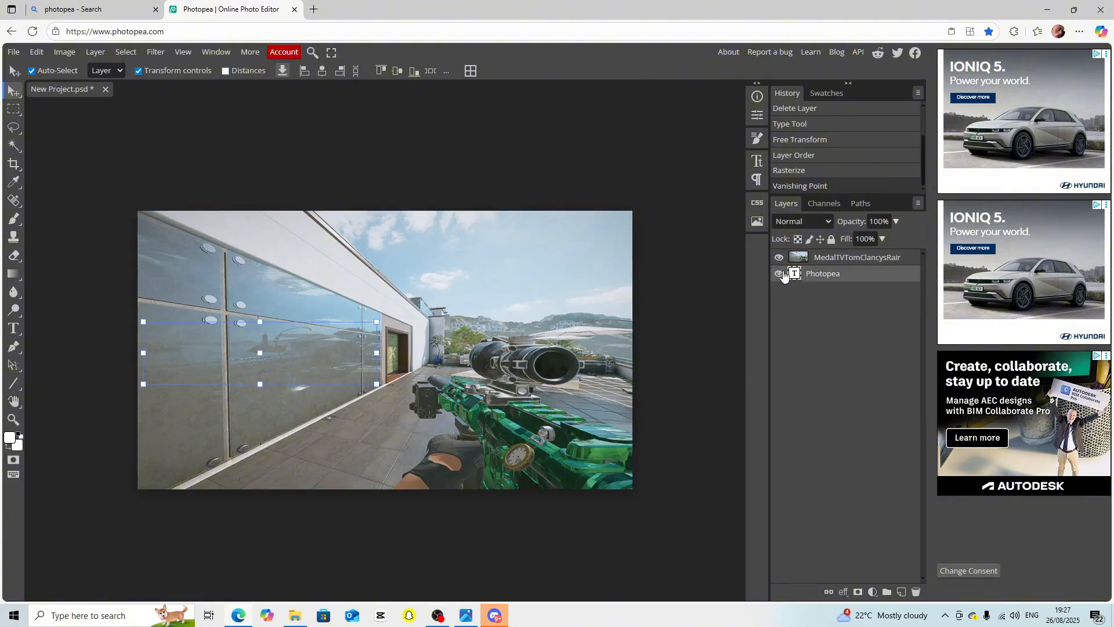
left_click_drag(783, 275, 830, 257)
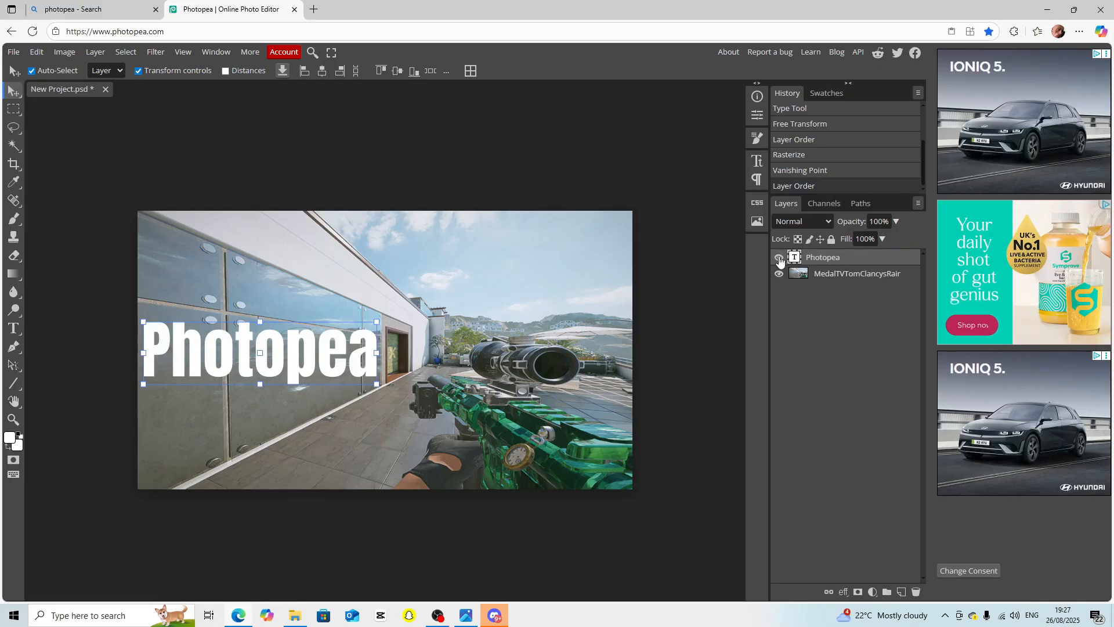
right_click(838, 259)
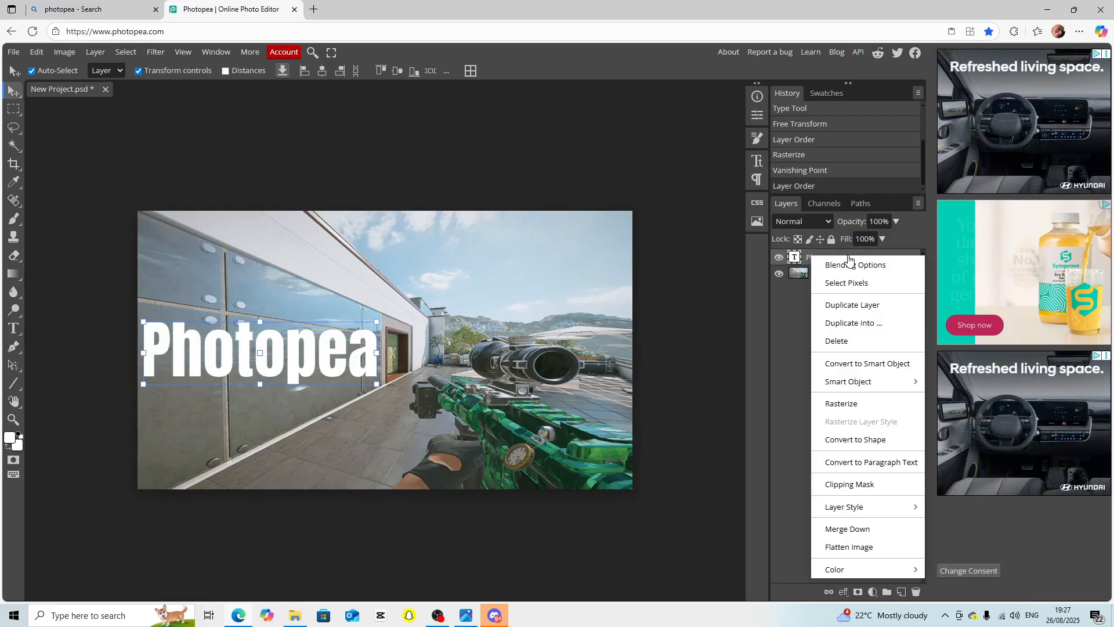
left_click(859, 285)
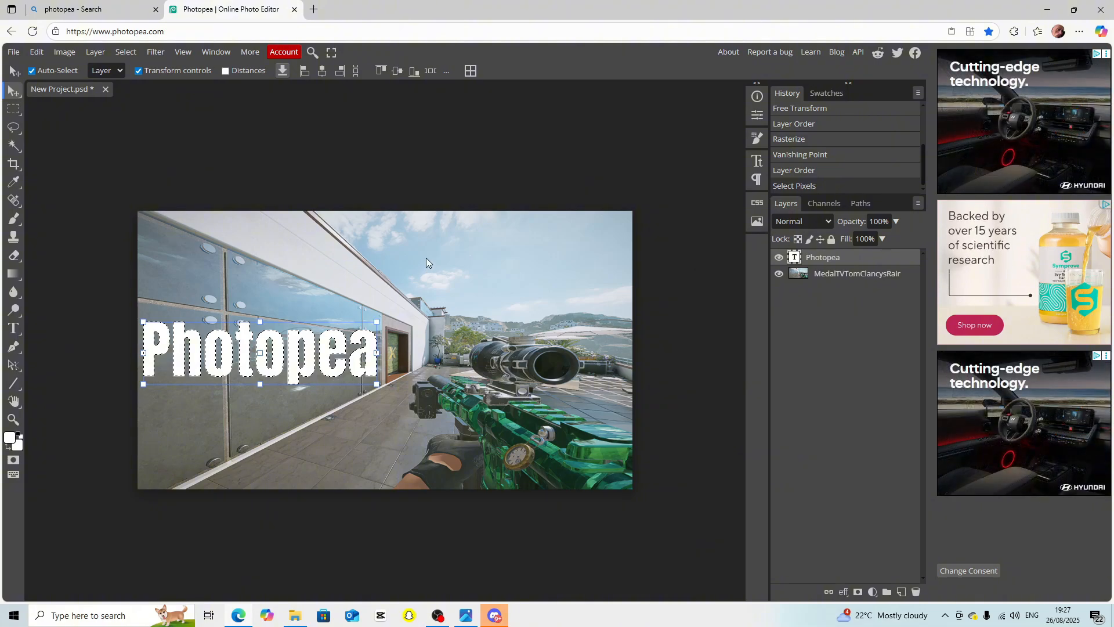
Hide the Photopea text layer and clear the pixel selection
left_click(778, 257)
left_click(126, 51)
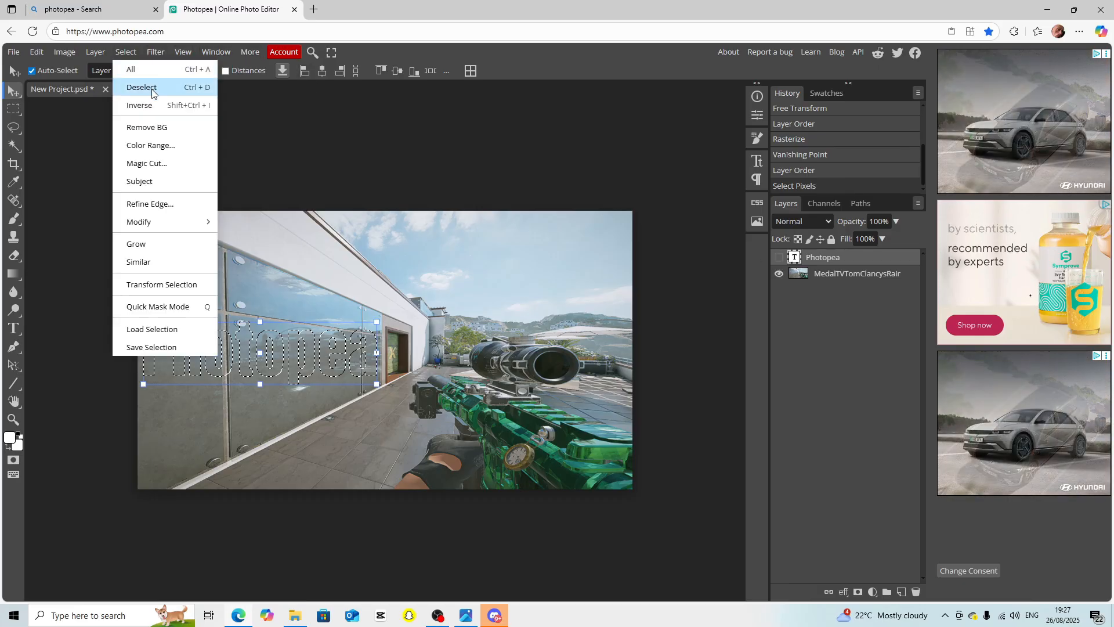
left_click(142, 85)
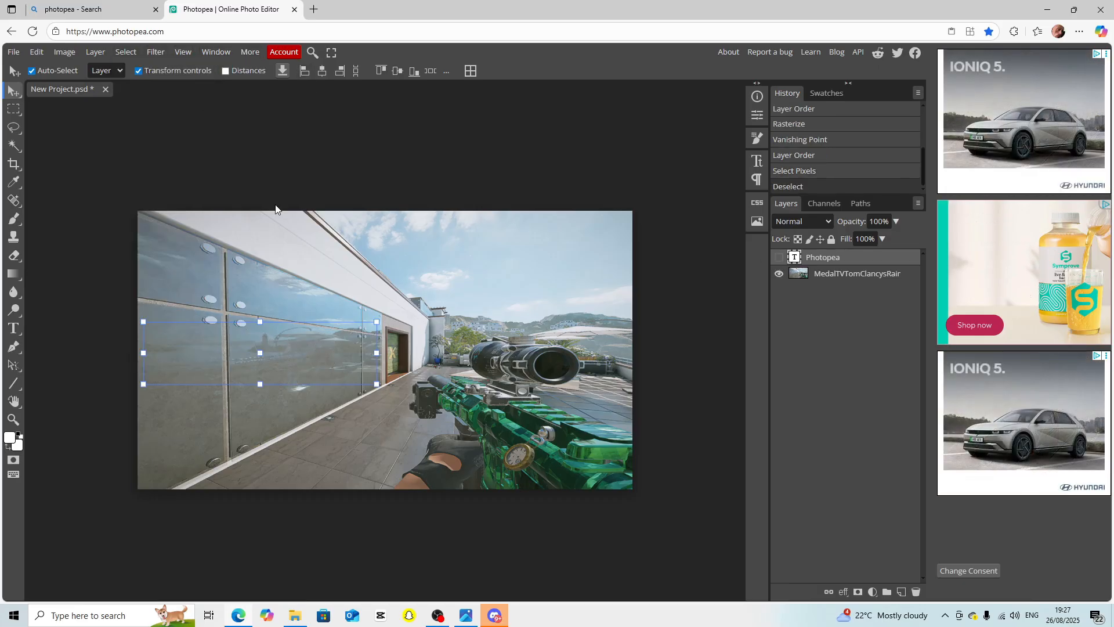
Open Vanishing Point on the screenshot layer and paste the Photopea lettering onto the glass wall's perspective plane
left_click(811, 278)
left_click(155, 52)
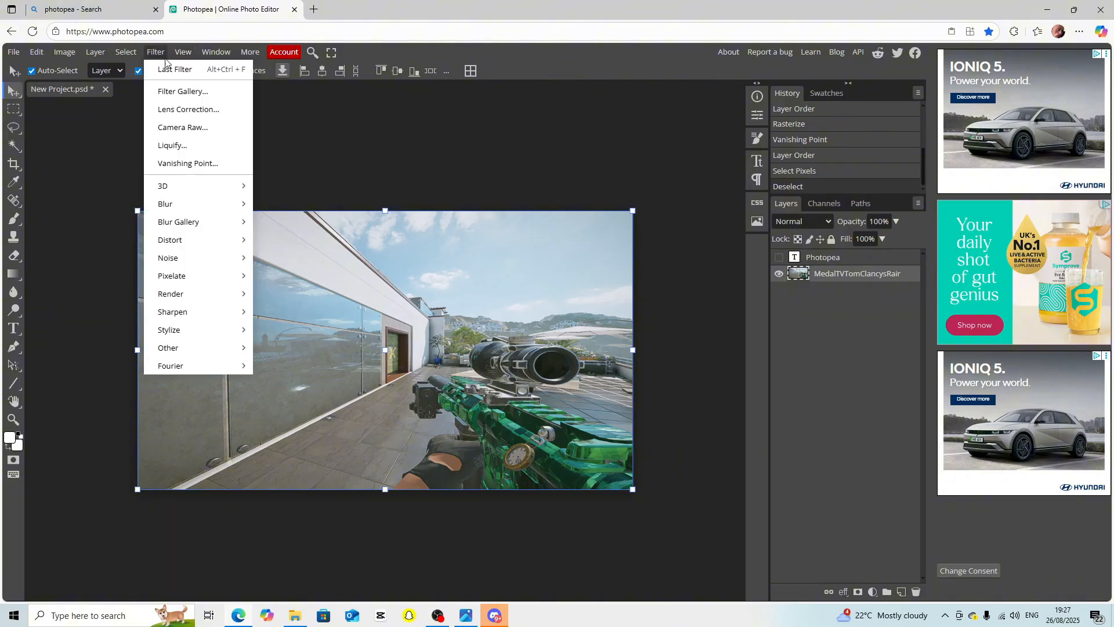
left_click(192, 165)
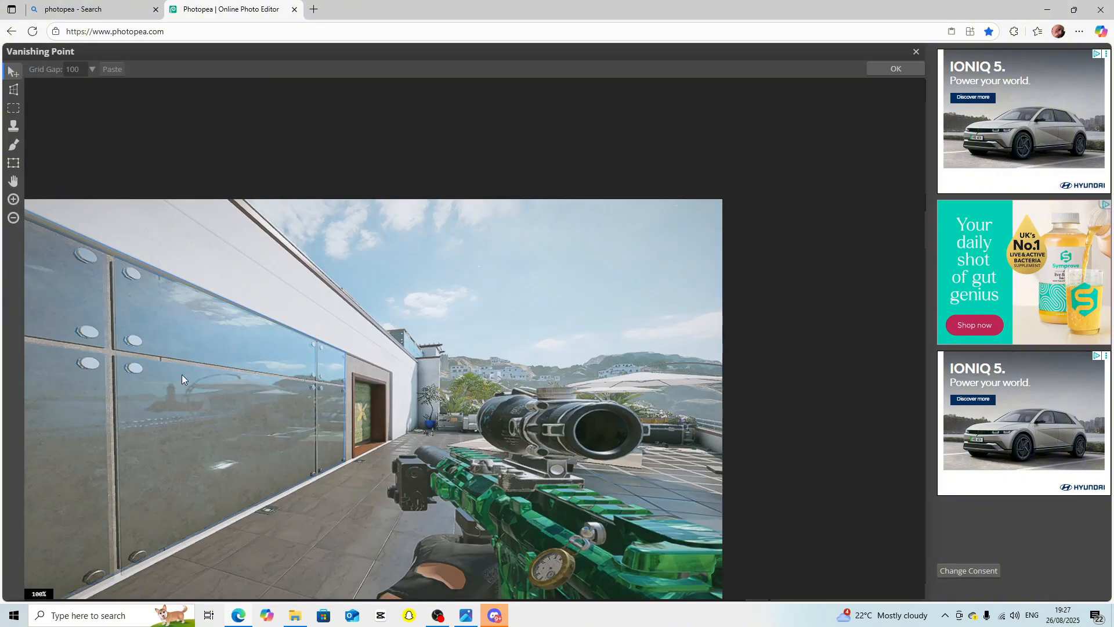
key("ctrl+v")
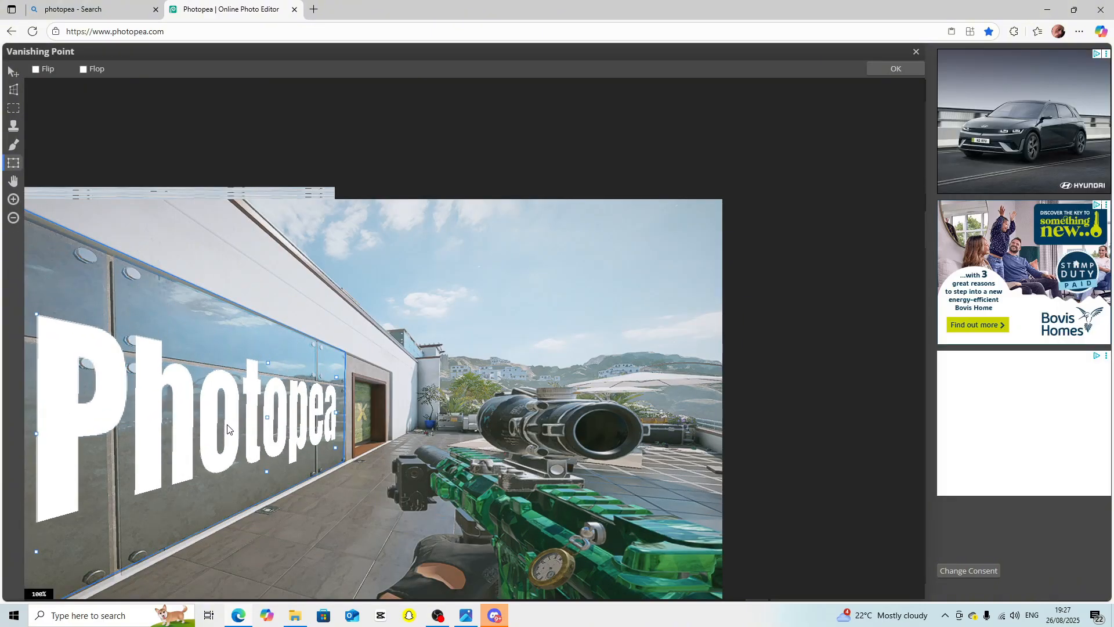
Enlarge the pasted lettering to fill the glass wall up to the doorway, and apply the Vanishing Point filter
left_click_drag(336, 412, 343, 413)
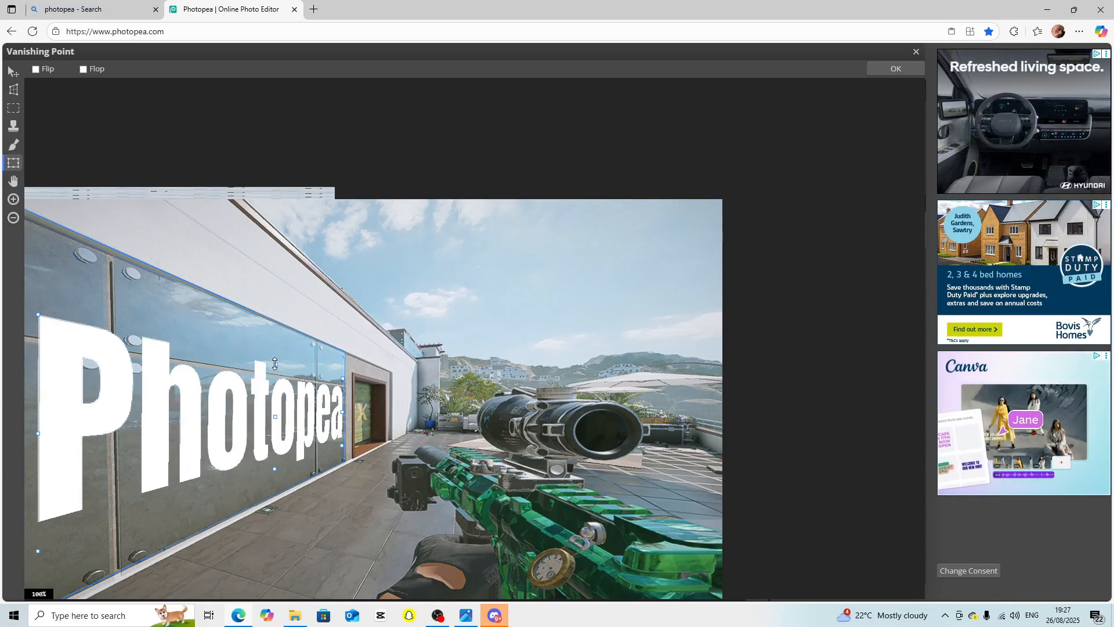
mouse_move(275, 363)
left_mouse_down()
mouse_move(272, 325)
mouse_move(270, 368)
mouse_move(273, 348)
left_mouse_up()
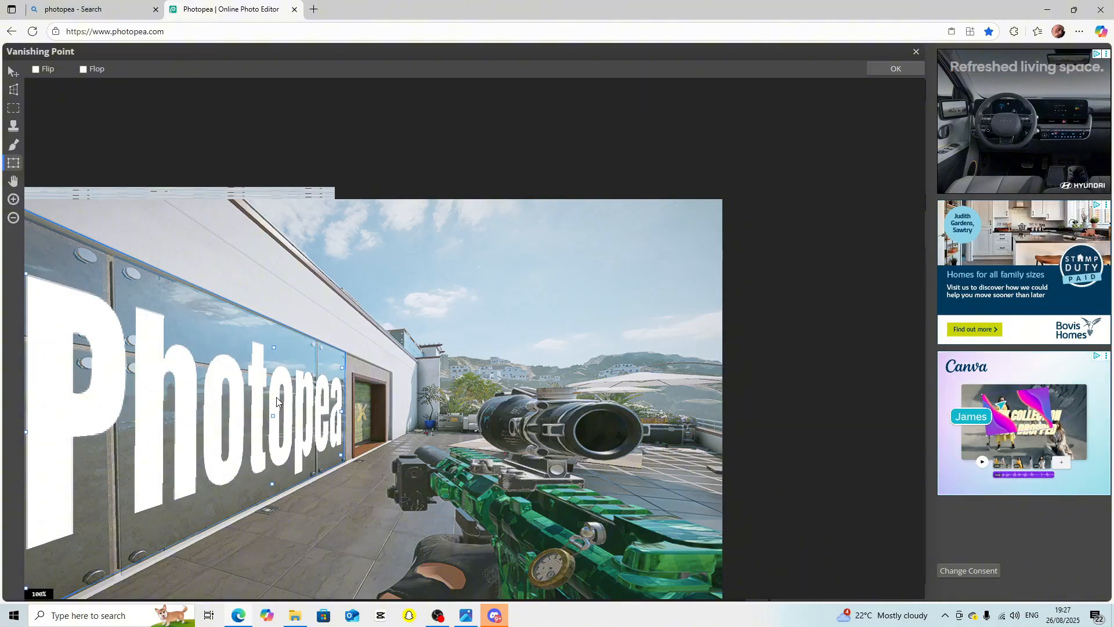
left_click_drag(276, 397, 277, 398)
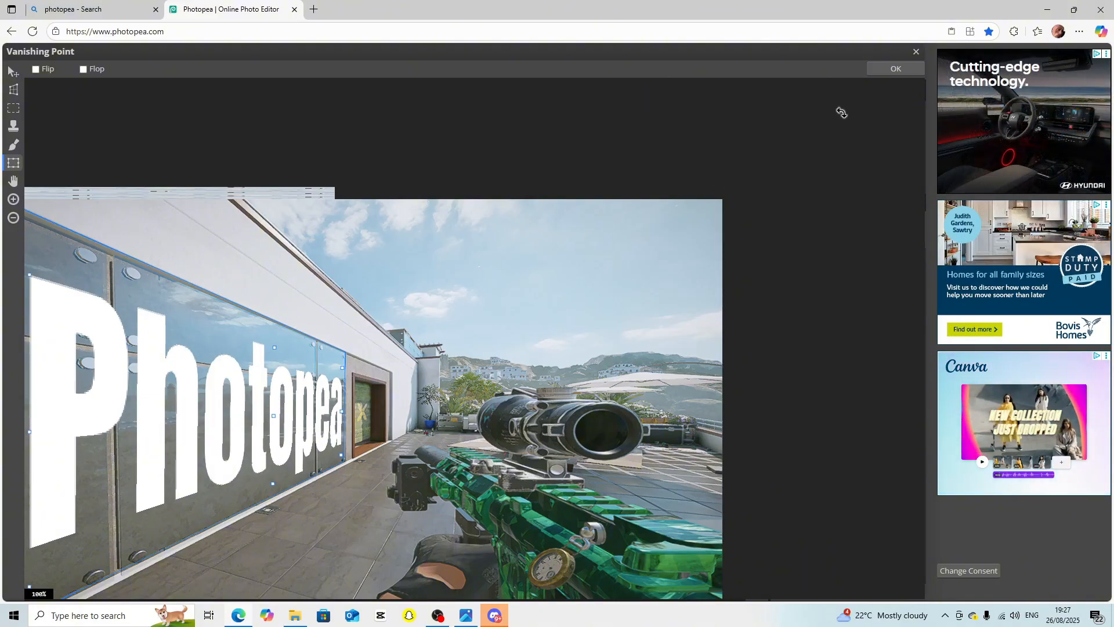
left_click(907, 70)
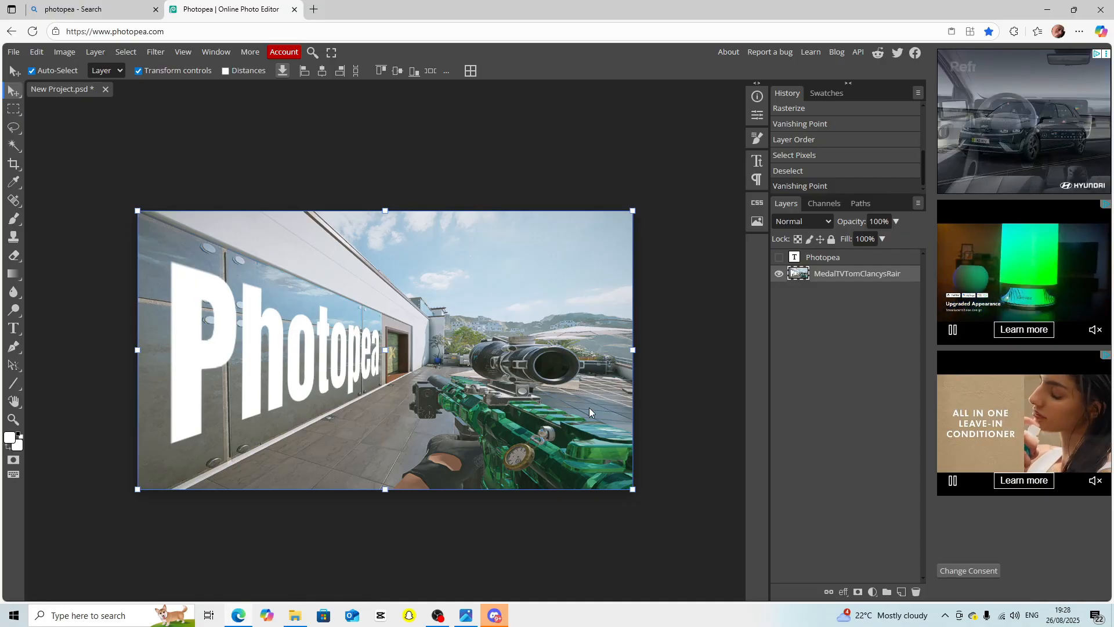
Duplicate the screenshot layer containing the perspective text, and make the upper copy active
right_click(821, 276)
key("Escape")
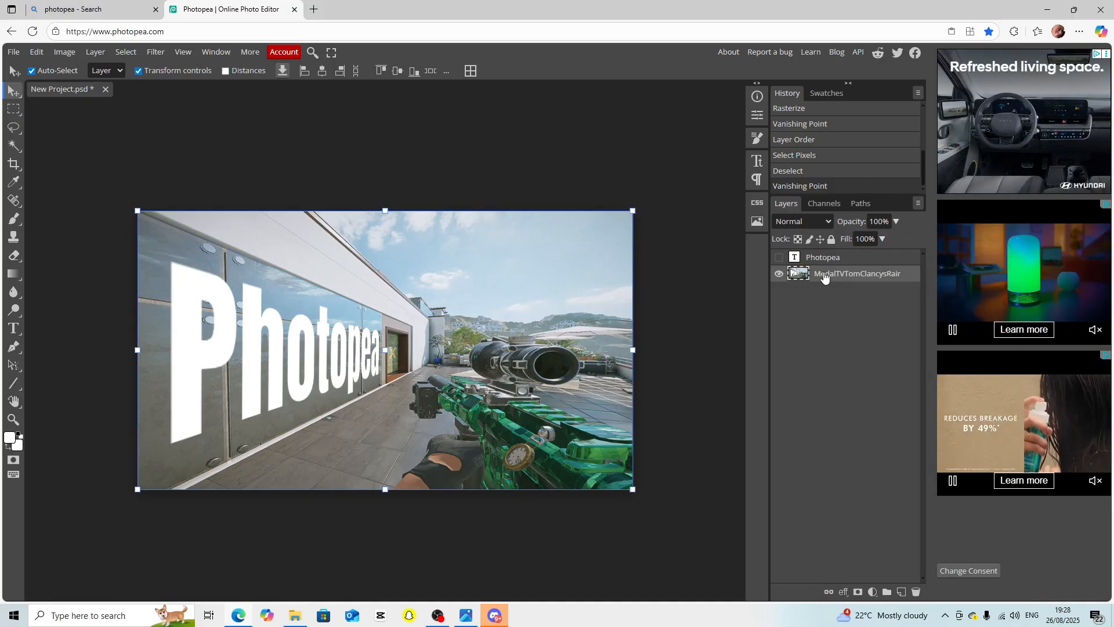
key("ctrl+j")
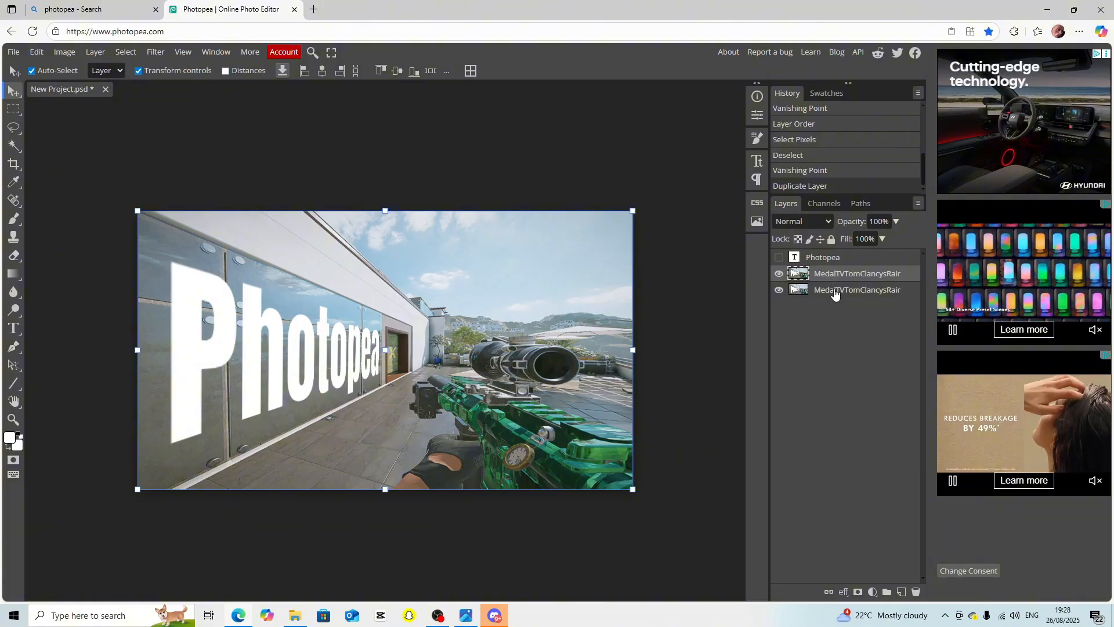
left_click(832, 290)
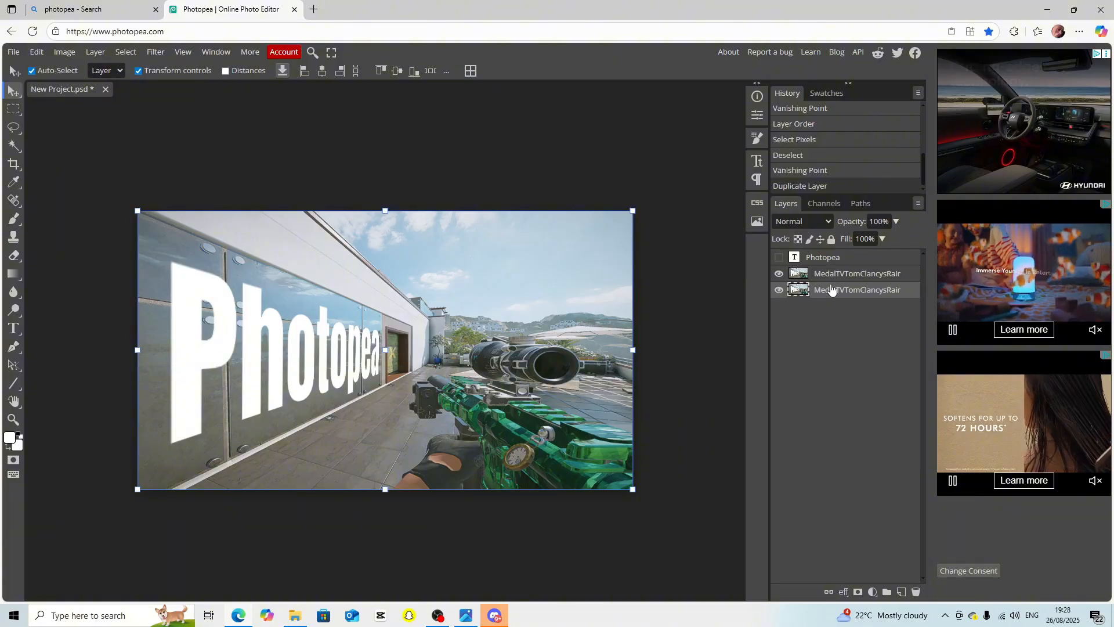
key("alt+bracketright")
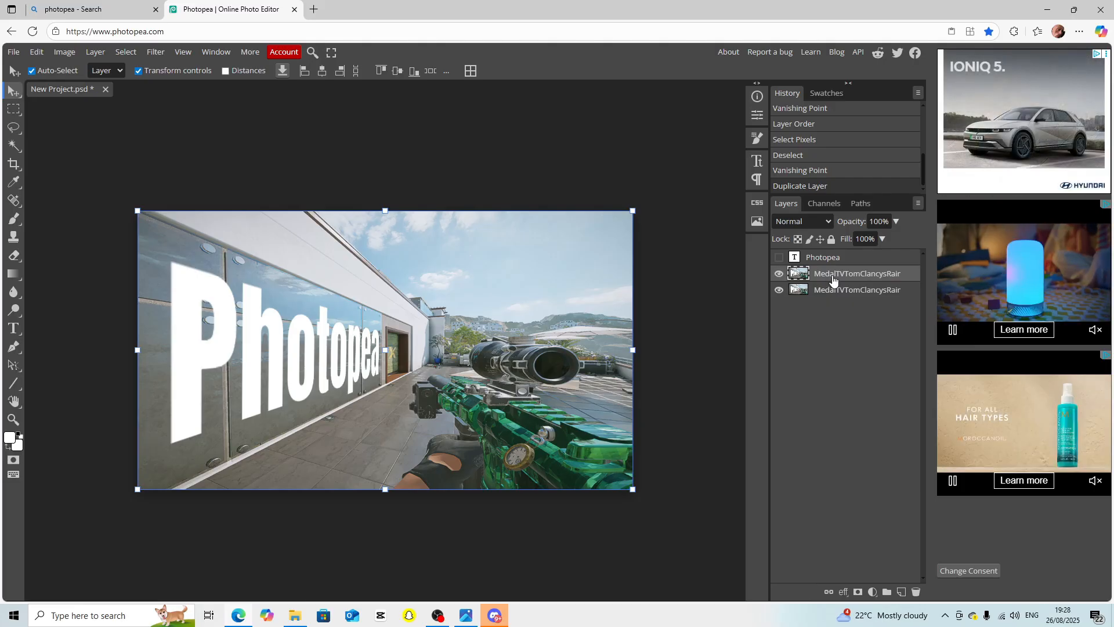
Erase the gun and the wall lettering from the upper screenshot copy with a large eraser brush
left_click(14, 256)
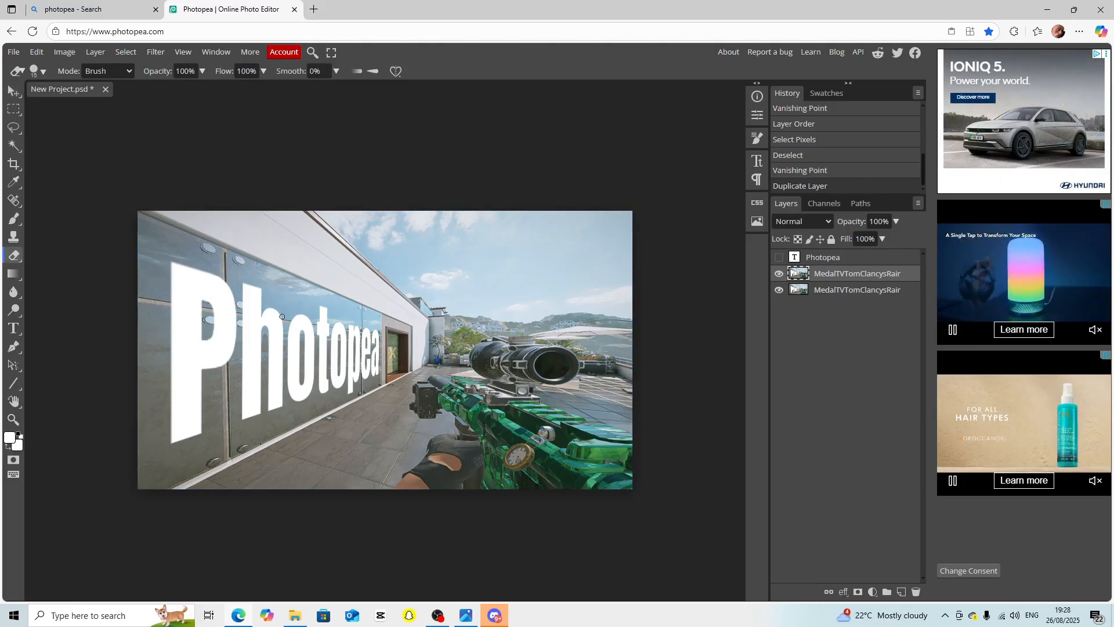
right_click(333, 315)
left_click_drag(412, 347, 447, 352)
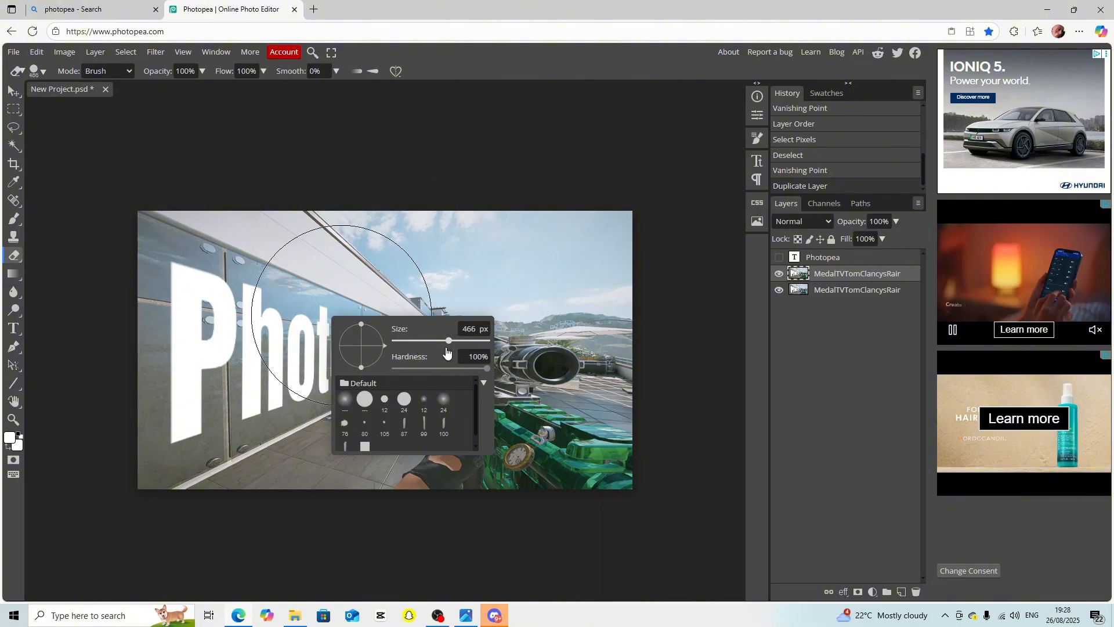
left_click(14, 258)
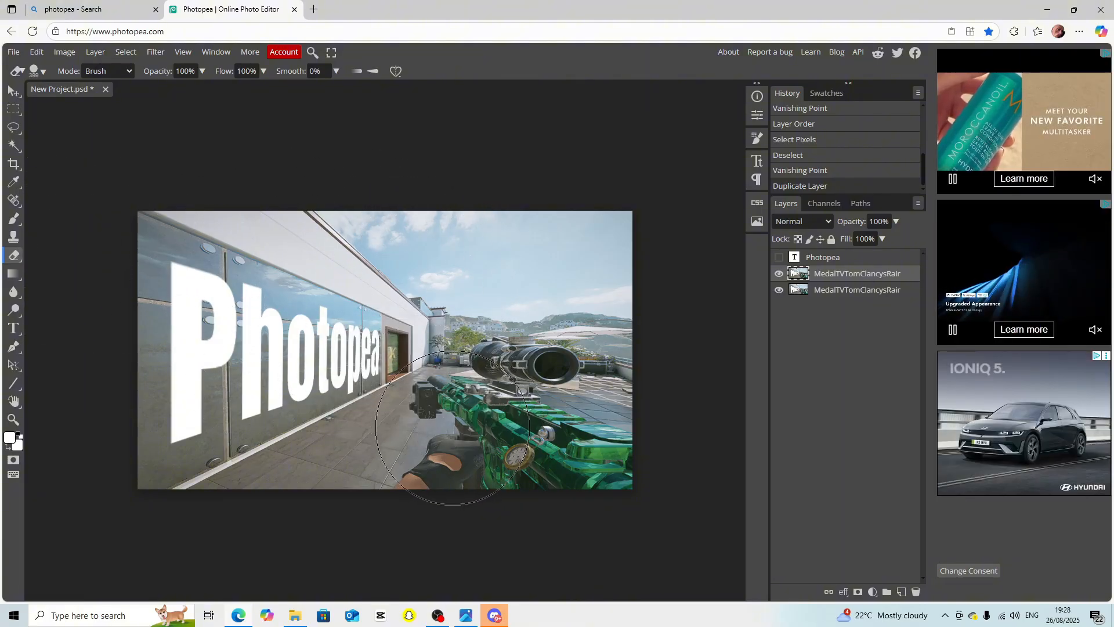
left_click_drag(521, 406, 515, 422)
left_click(515, 421)
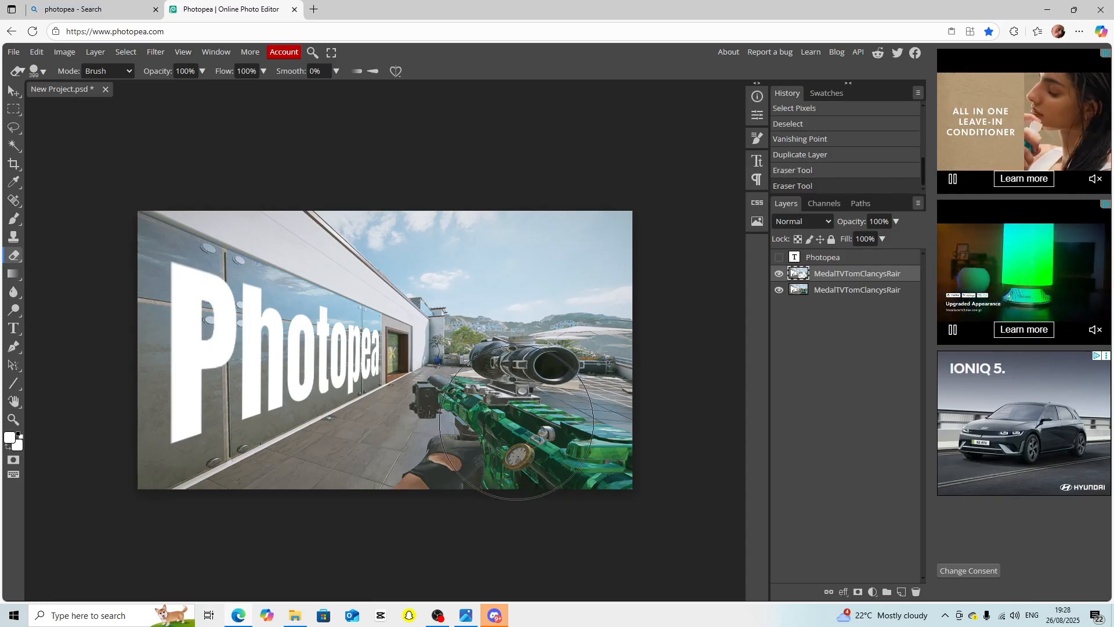
left_click_drag(124, 398, 133, 360)
left_click(134, 360)
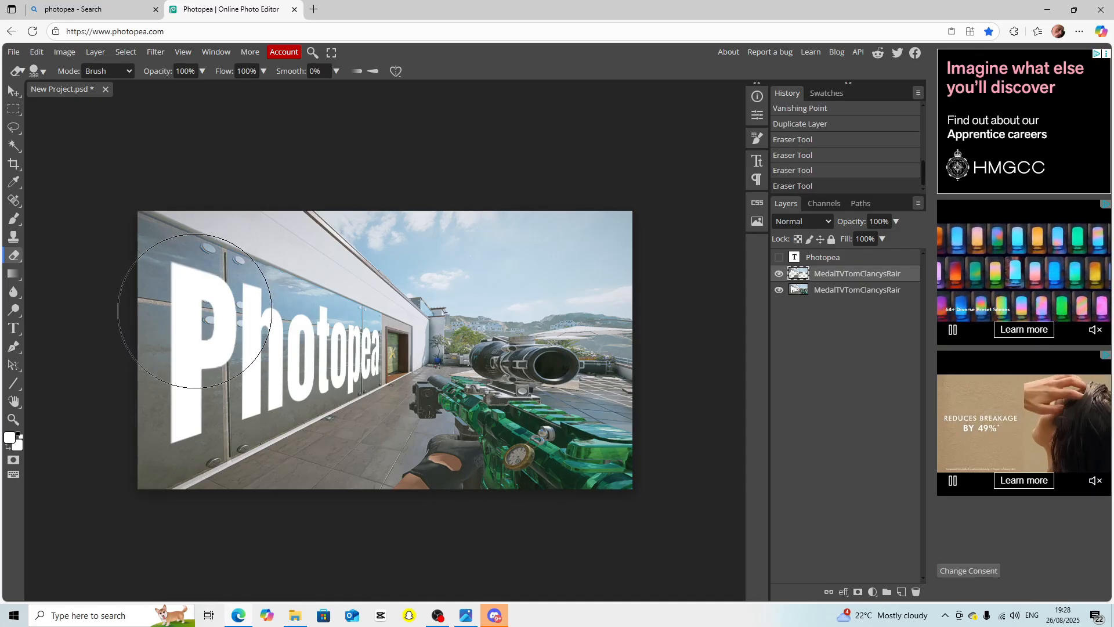
mouse_move(195, 310)
left_mouse_down()
mouse_move(273, 331)
mouse_move(267, 348)
mouse_move(309, 347)
left_mouse_up()
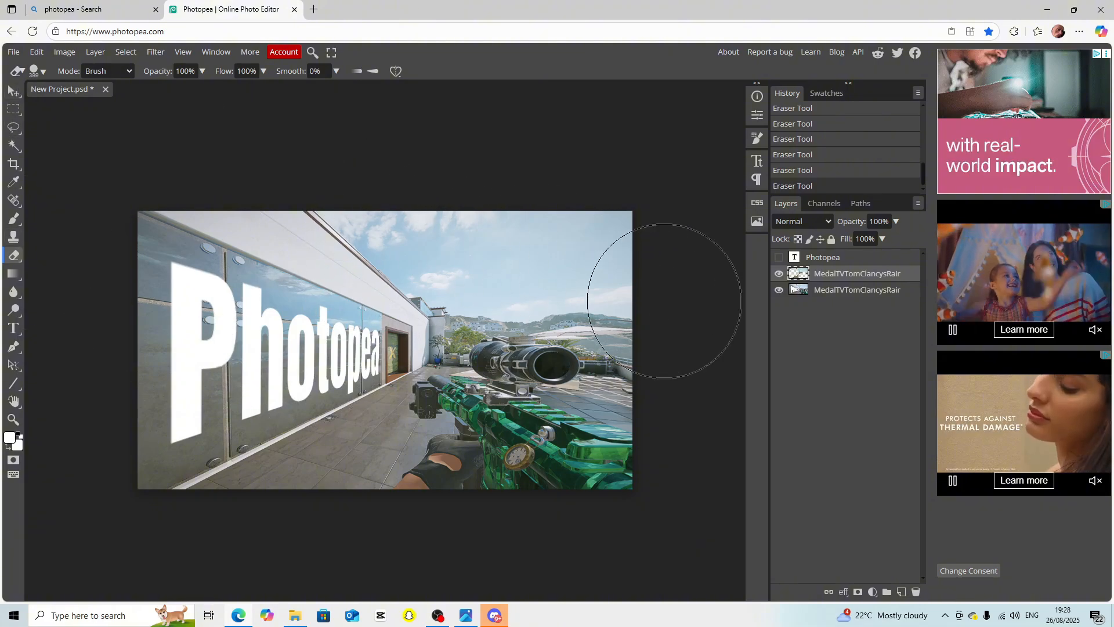
Apply a Radial Blur in Zoom mode with an amount of 14 to the upper screenshot copy
left_click(155, 52)
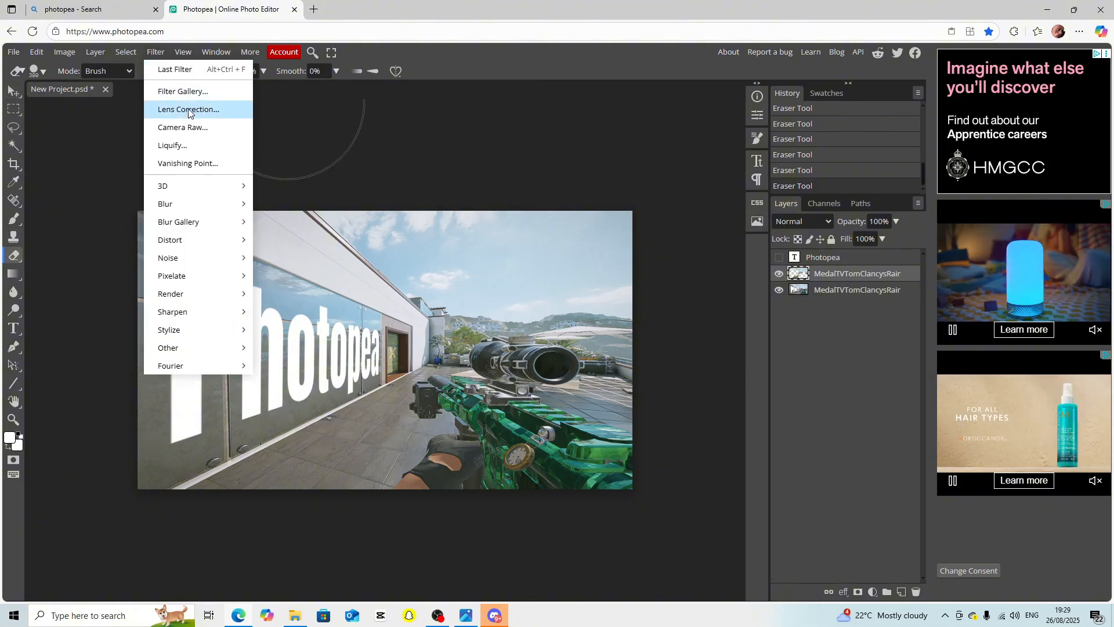
mouse_move(238, 222)
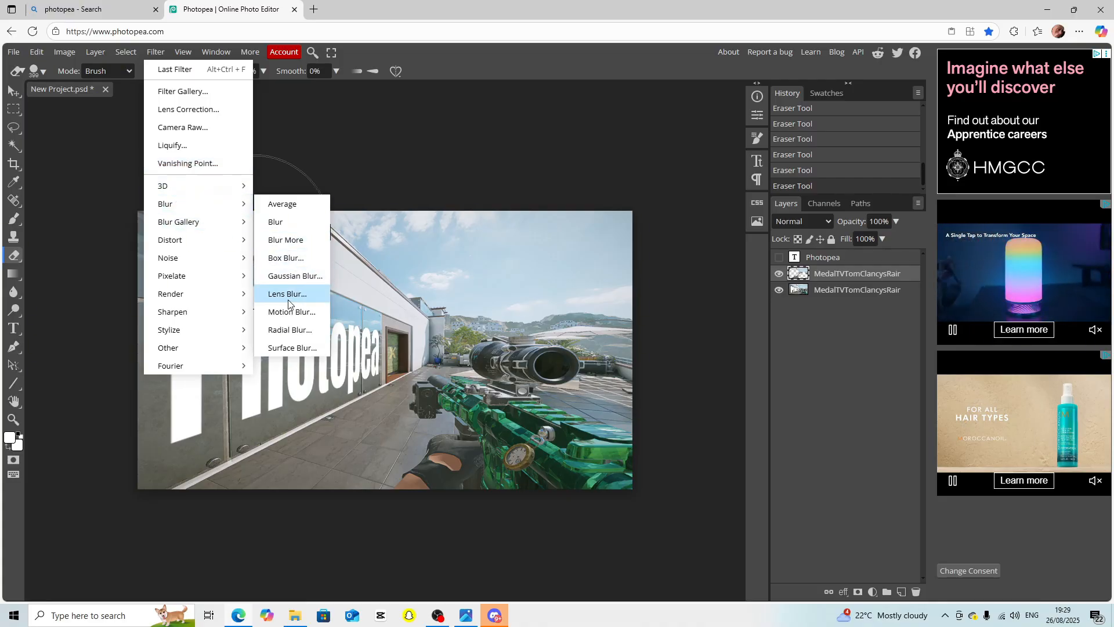
left_click(271, 331)
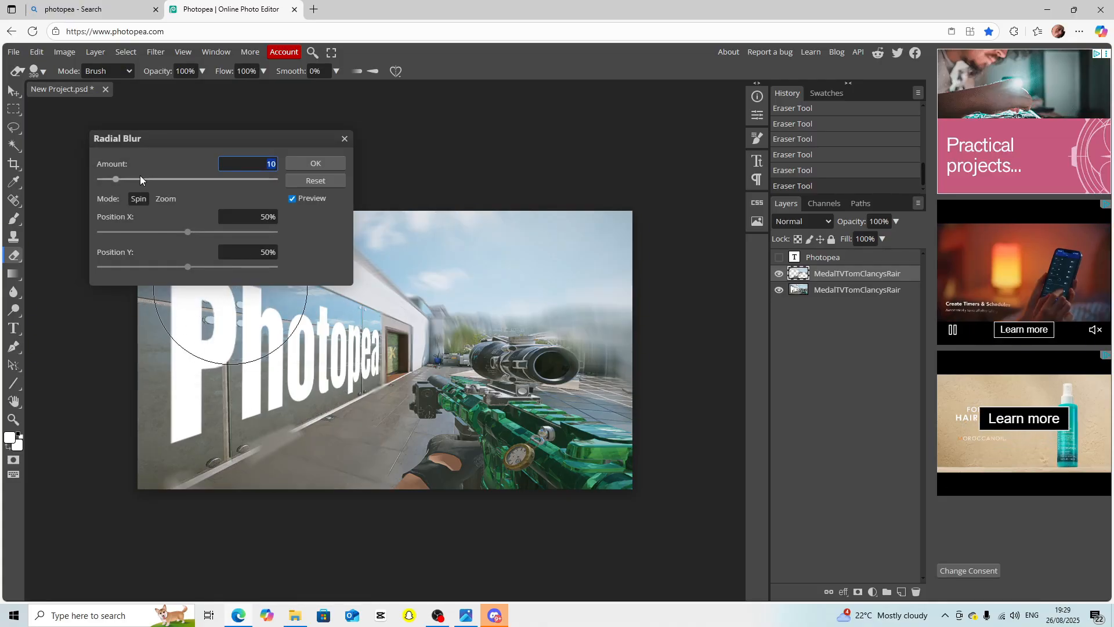
left_click(160, 200)
mouse_move(130, 185)
left_mouse_down()
mouse_move(139, 187)
mouse_move(123, 186)
left_mouse_up()
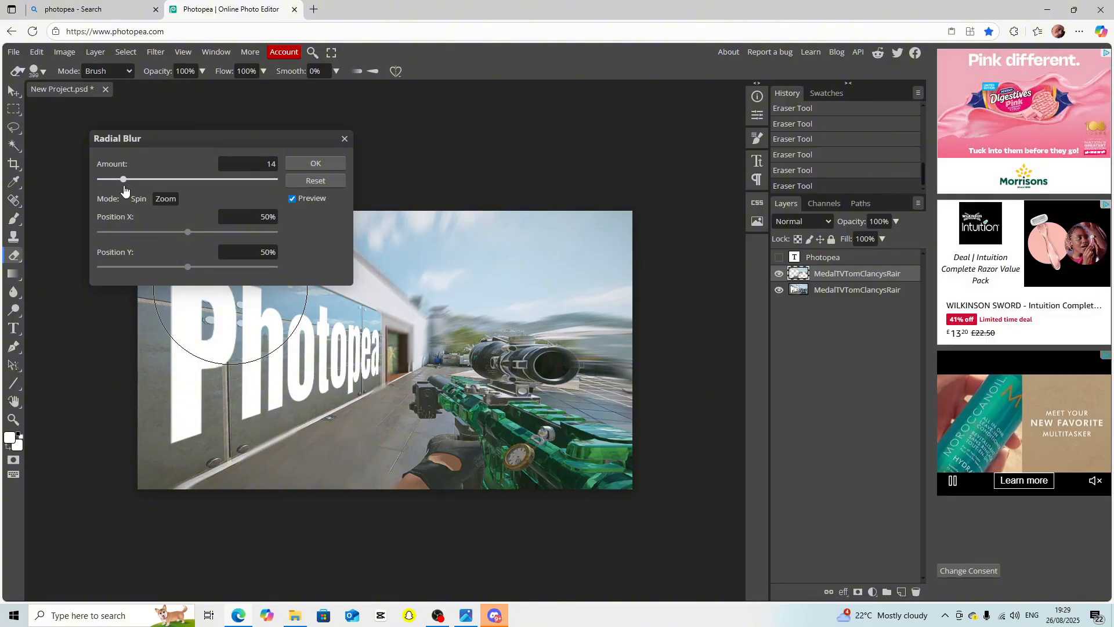
left_click(316, 163)
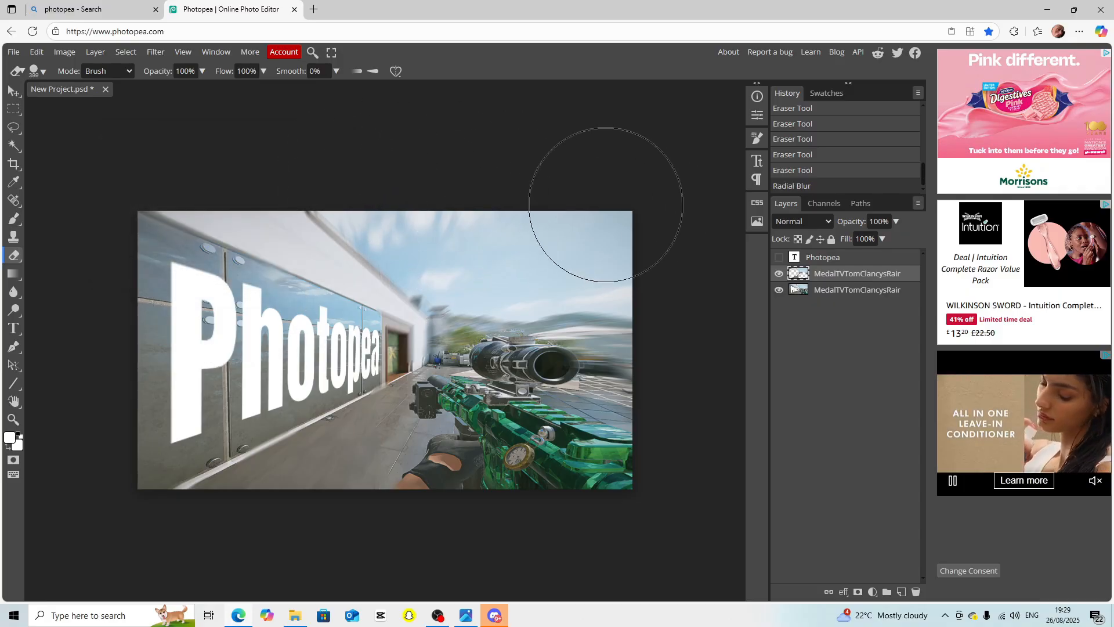
Adjust the blurred upper copy to brightness 39 and contrast 37
left_click(23, 96)
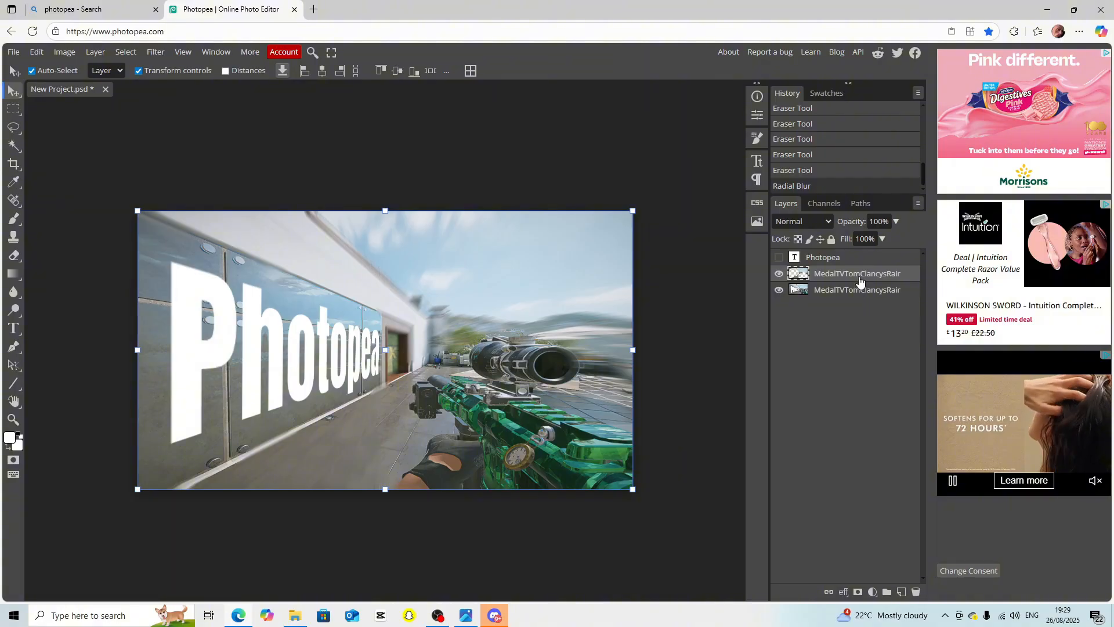
left_click(55, 52)
mouse_move(130, 100)
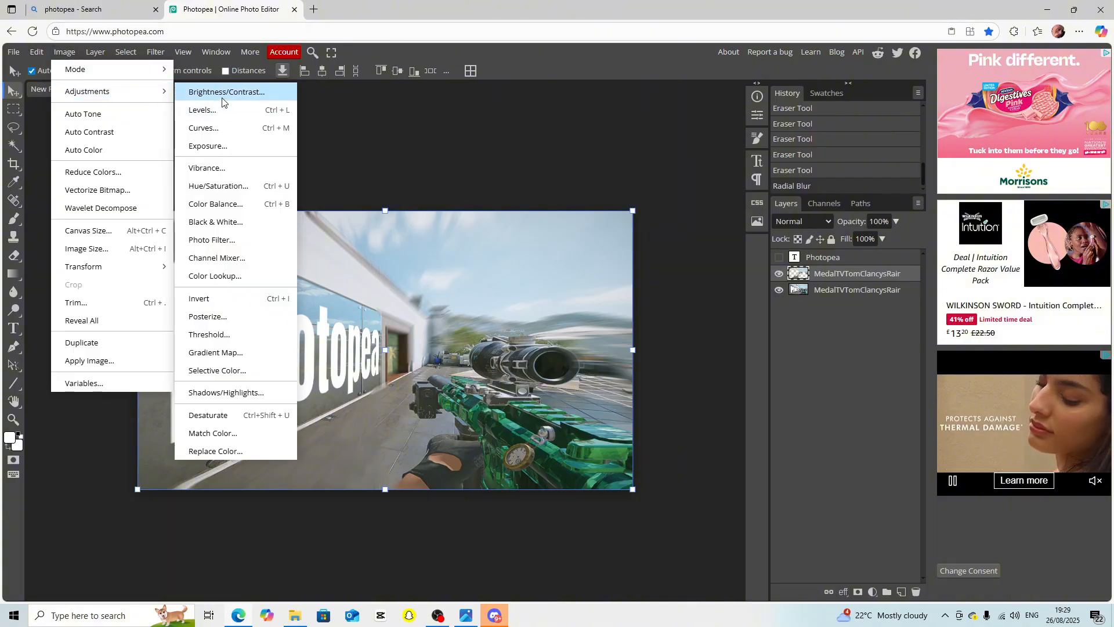
left_click(222, 95)
left_click_drag(192, 180, 212, 183)
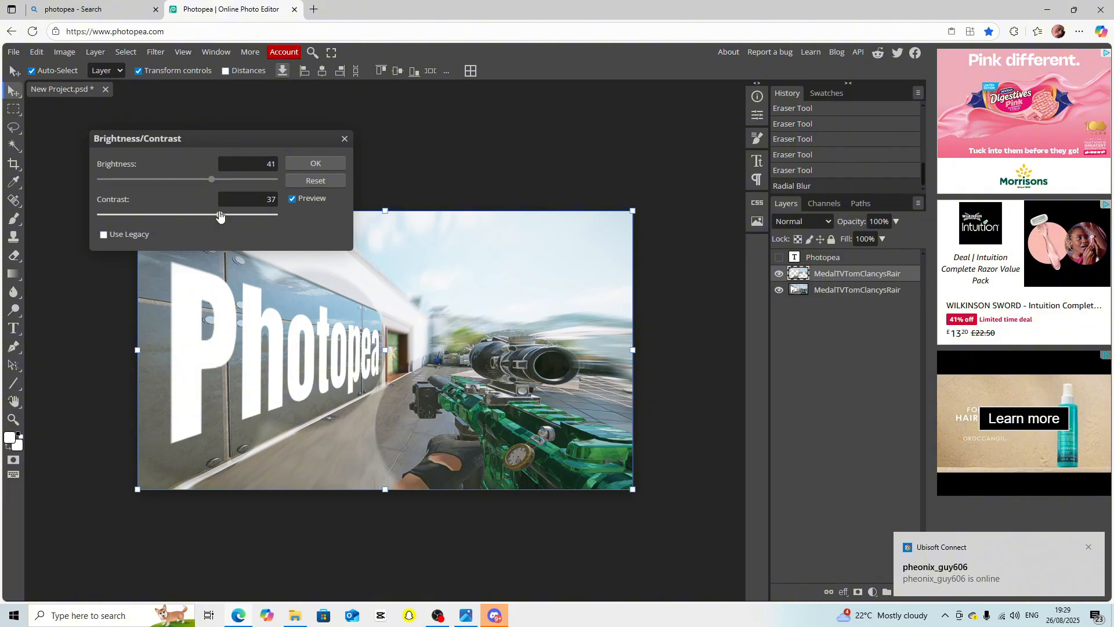
left_click_drag(212, 180, 209, 180)
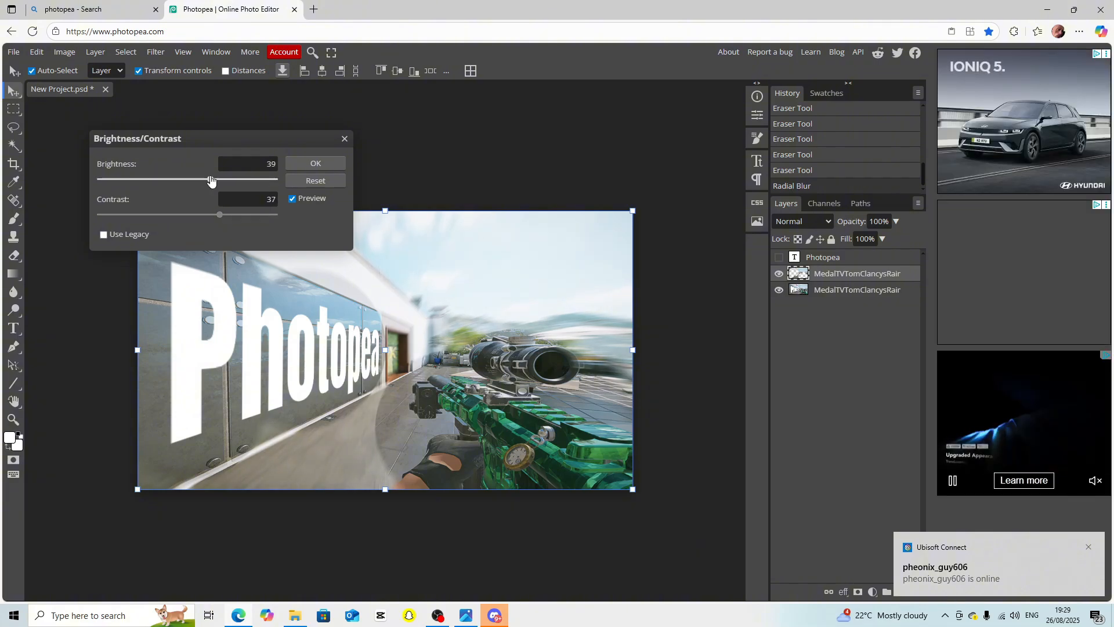
left_click(258, 166)
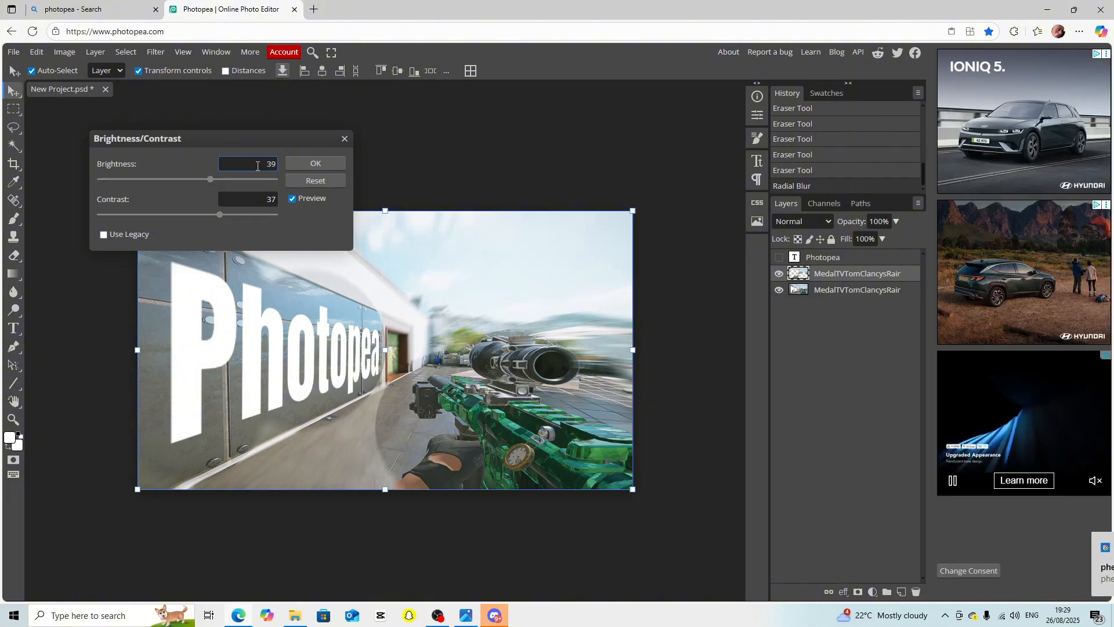
left_click(306, 169)
Adjust the lower screenshot layer to brightness 39 and contrast 28
left_click(627, 223)
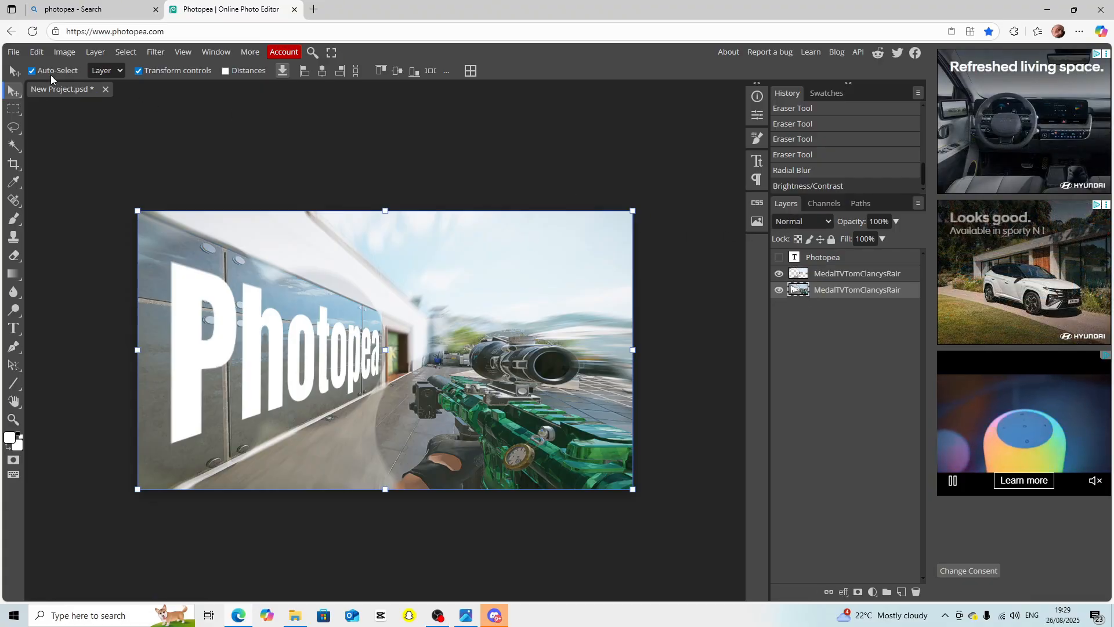
left_click(64, 52)
mouse_move(114, 92)
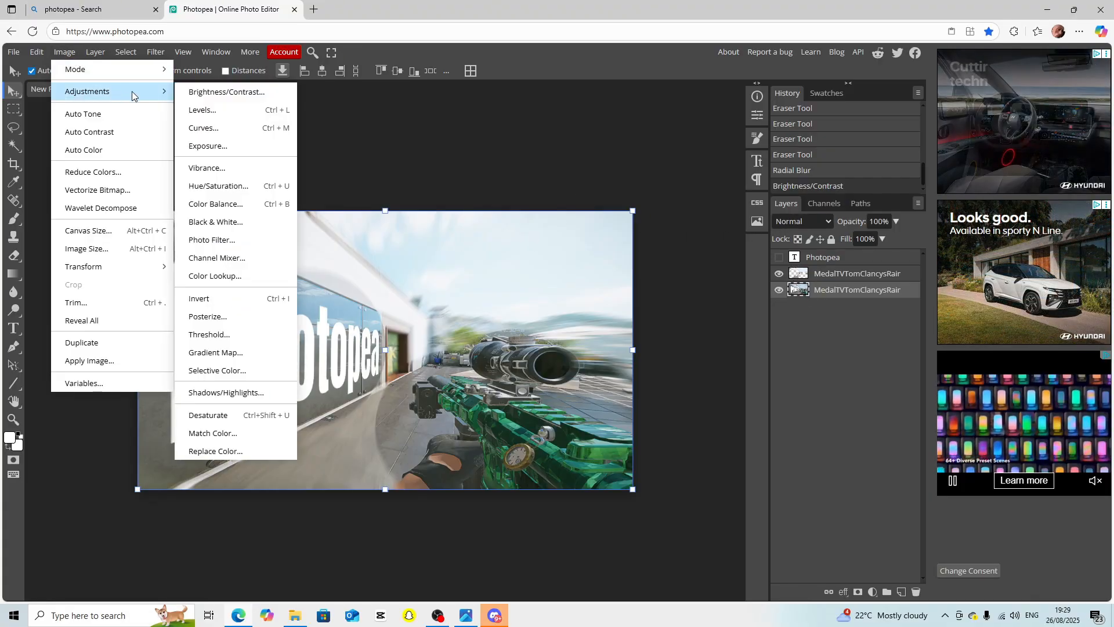
left_click(218, 93)
left_click_drag(187, 181, 218, 218)
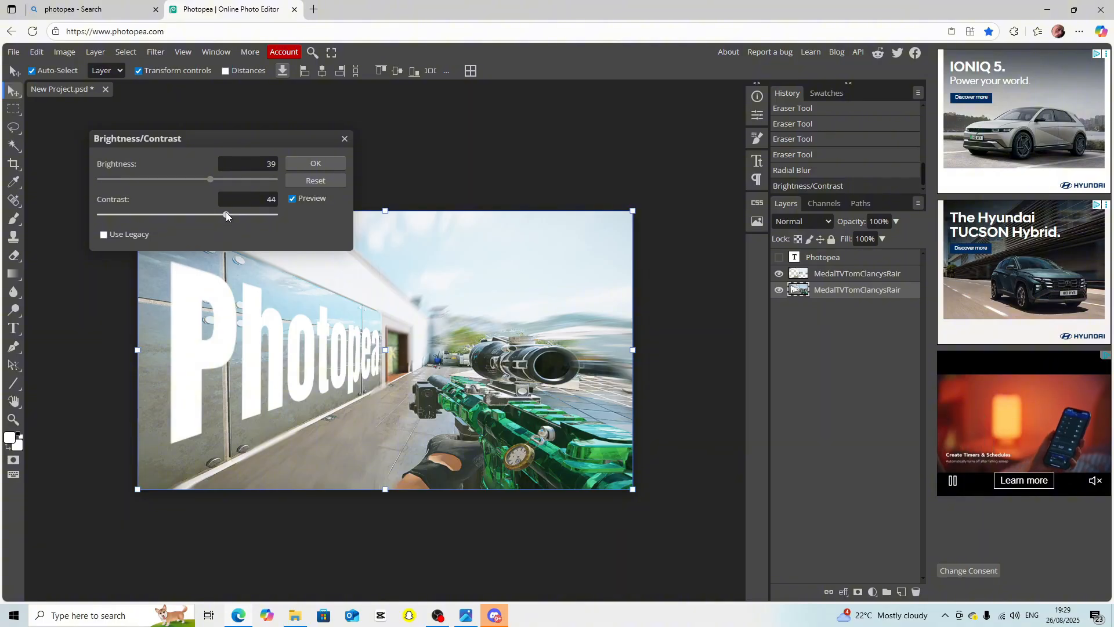
mouse_move(226, 216)
left_mouse_down()
mouse_move(260, 215)
mouse_move(180, 223)
mouse_move(213, 219)
left_mouse_up()
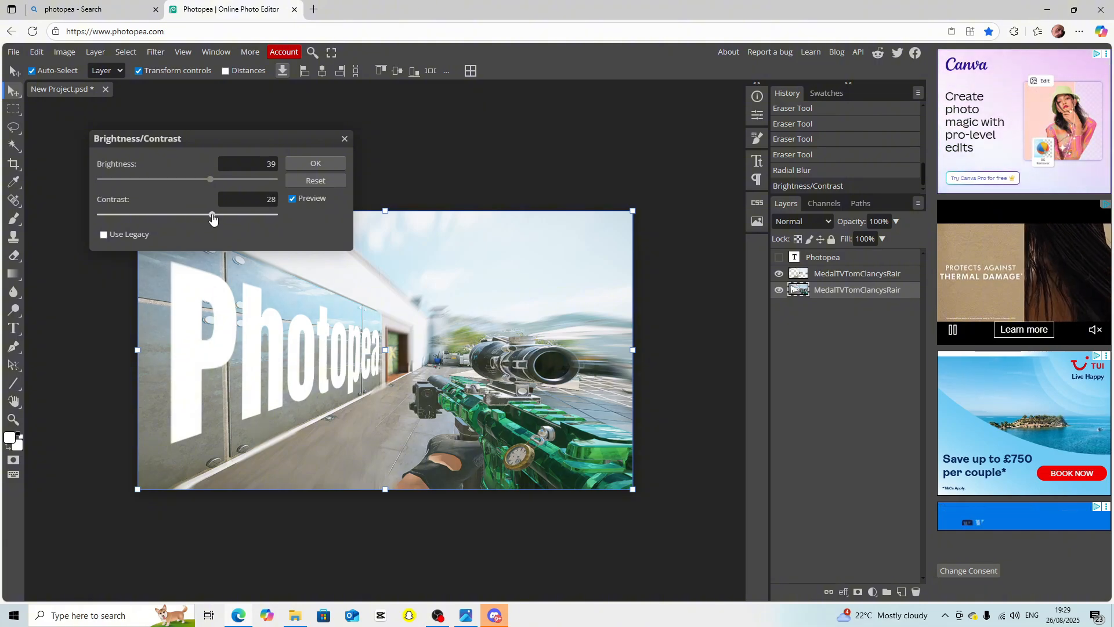
left_click(312, 165)
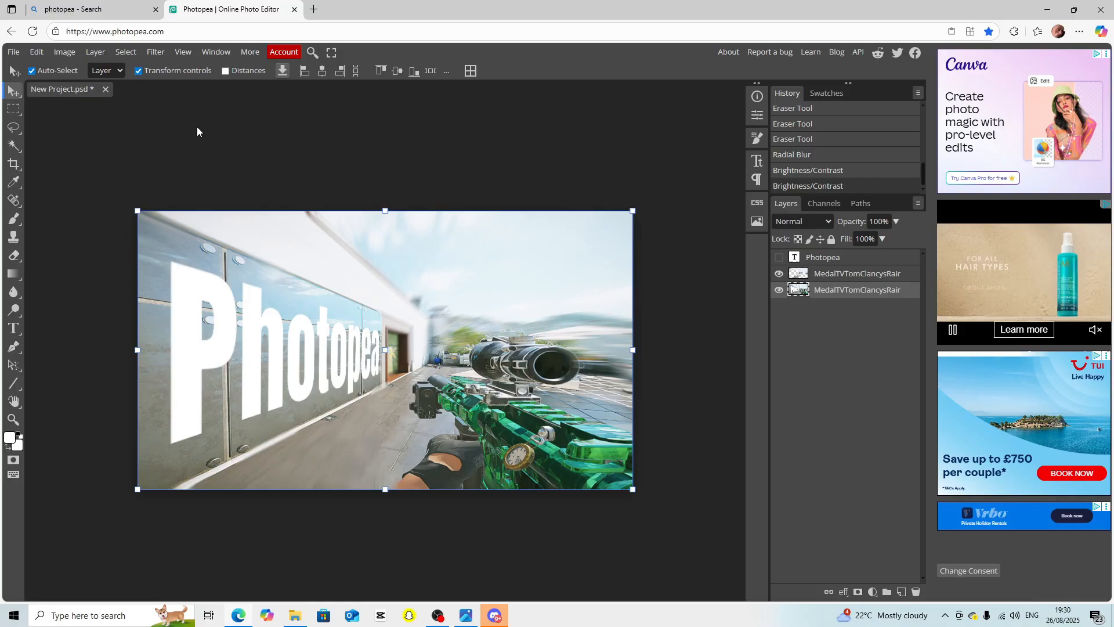
Apply a Vibrance adjustment to the lower screenshot layer with vibrance 28 and saturation 39
left_click(65, 52)
mouse_move(117, 91)
left_click(244, 174)
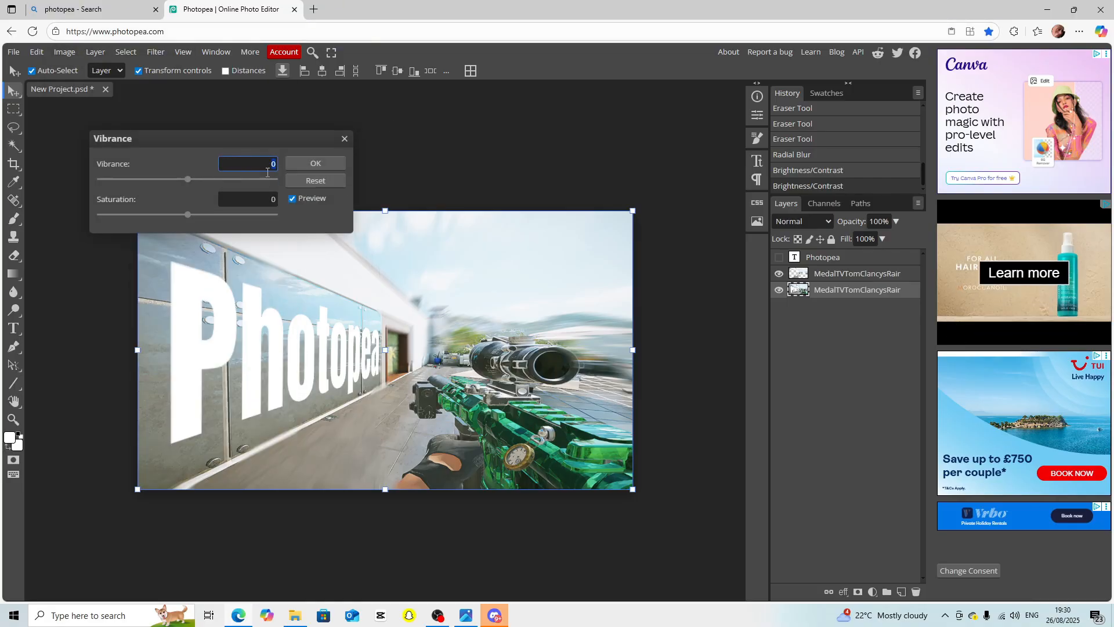
left_click_drag(183, 180, 222, 218)
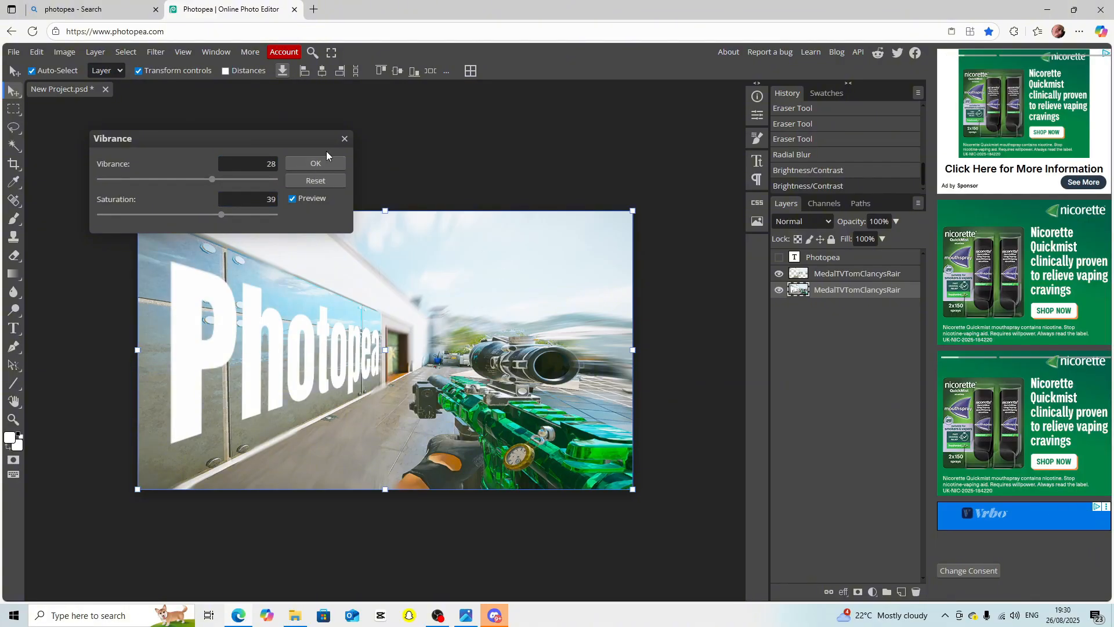
left_click(314, 165)
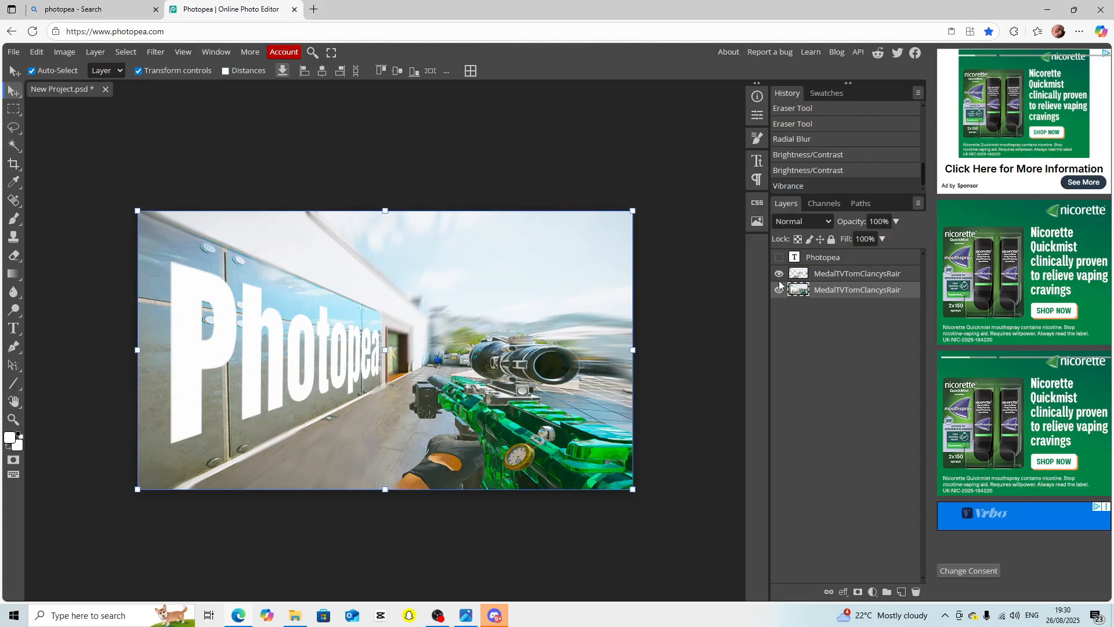
Apply a Vibrance adjustment to the blurred upper screenshot copy with vibrance 28 and saturation 36
left_click(844, 279)
left_click(65, 52)
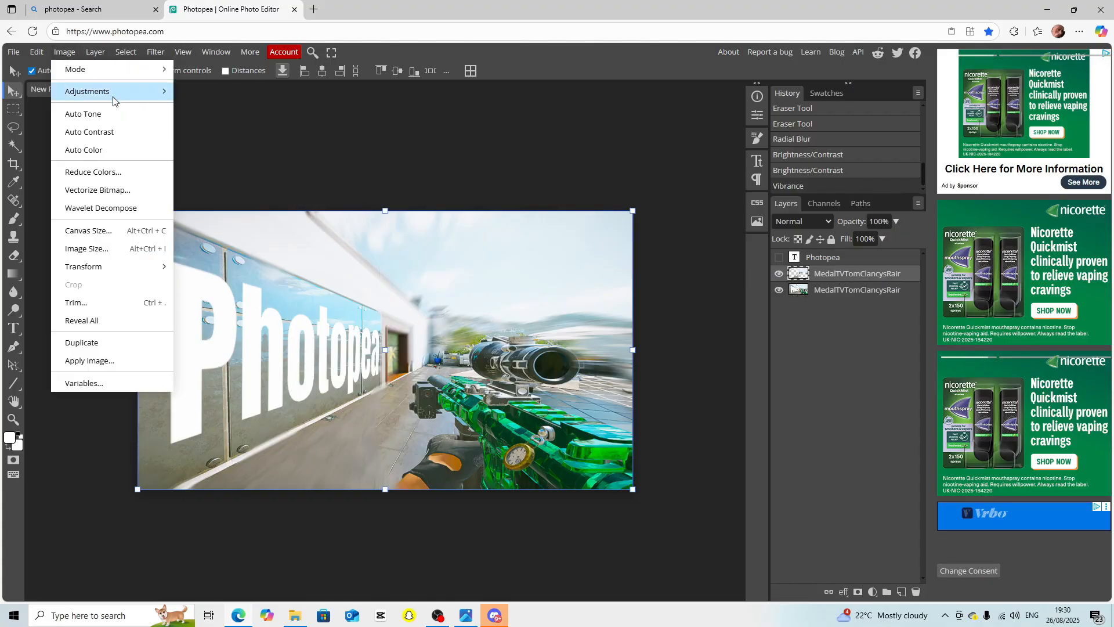
mouse_move(112, 92)
left_click(269, 169)
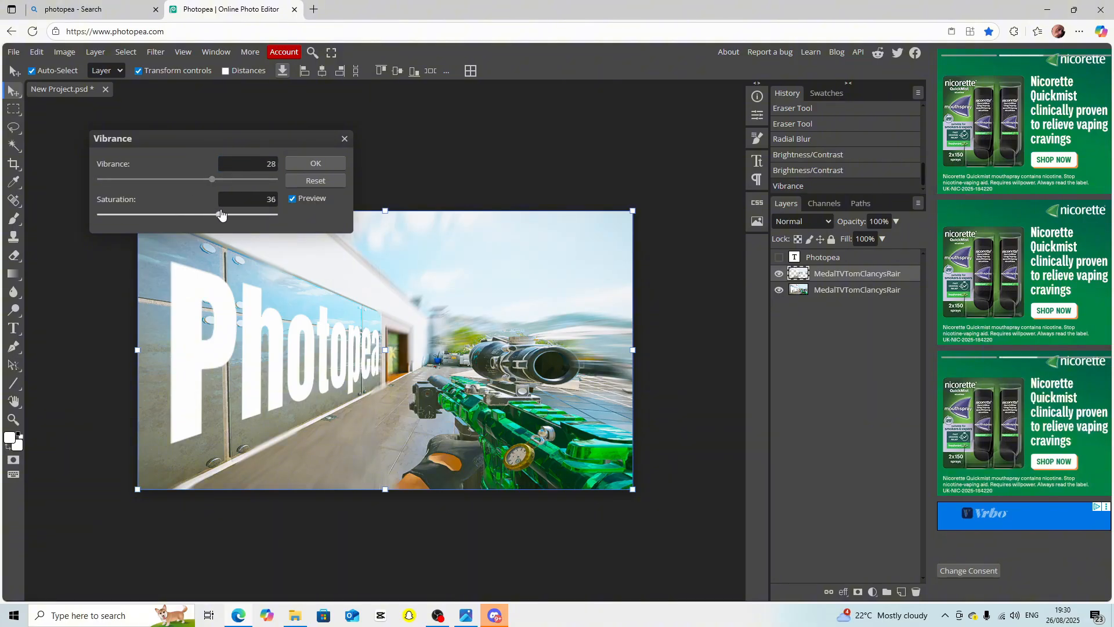
left_click(308, 168)
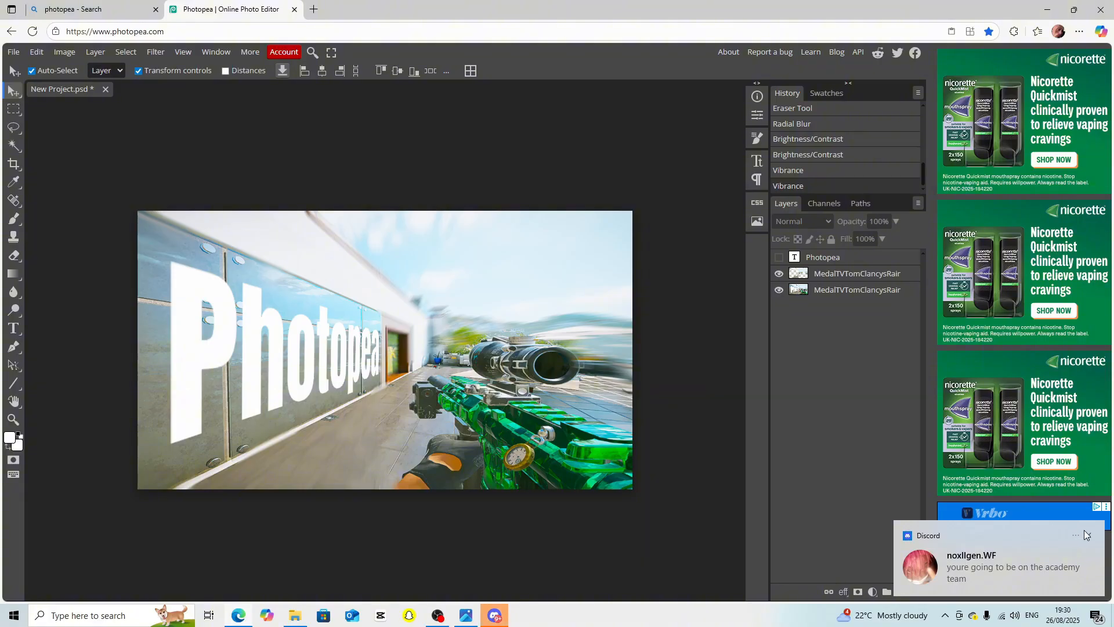
Dismiss the Discord notification and open the PNG export settings for the thumbnail
left_click(1090, 536)
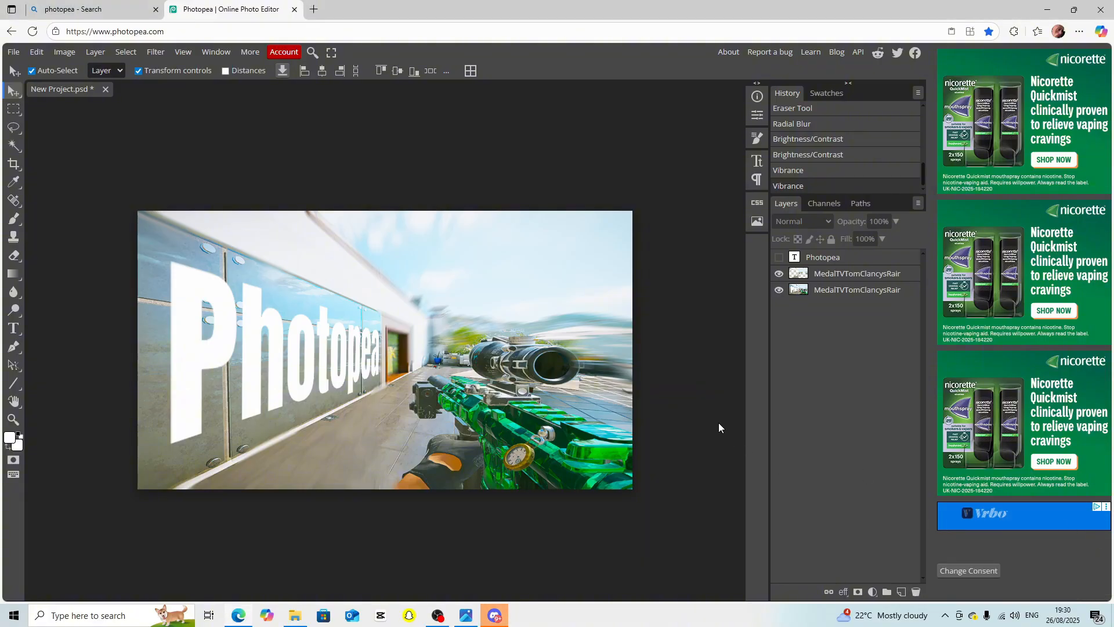
left_click(14, 53)
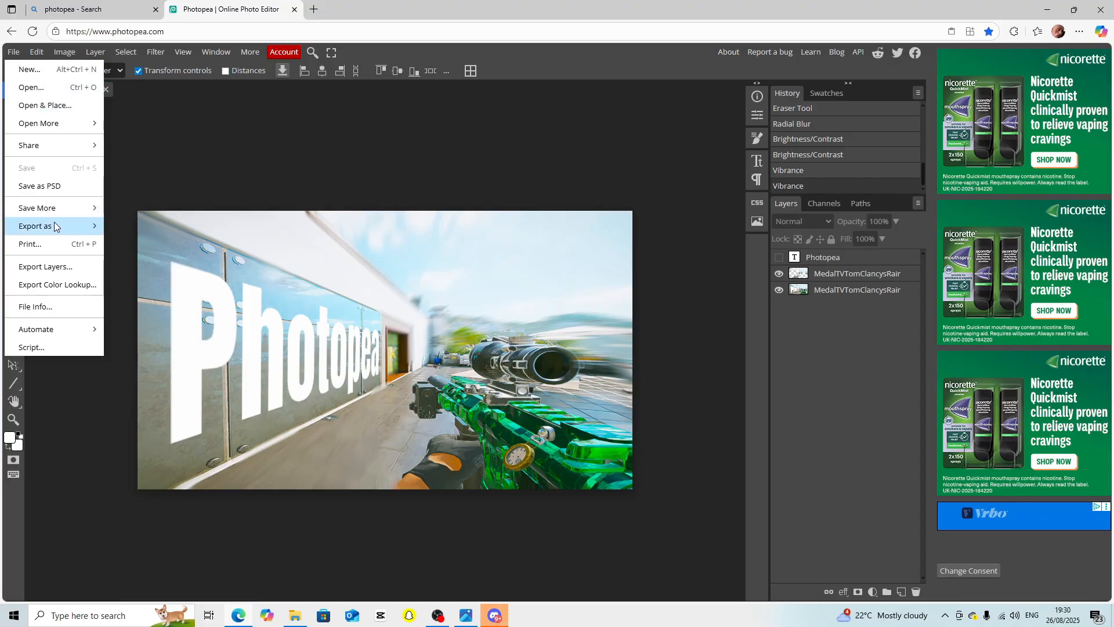
mouse_move(54, 224)
left_click(126, 226)
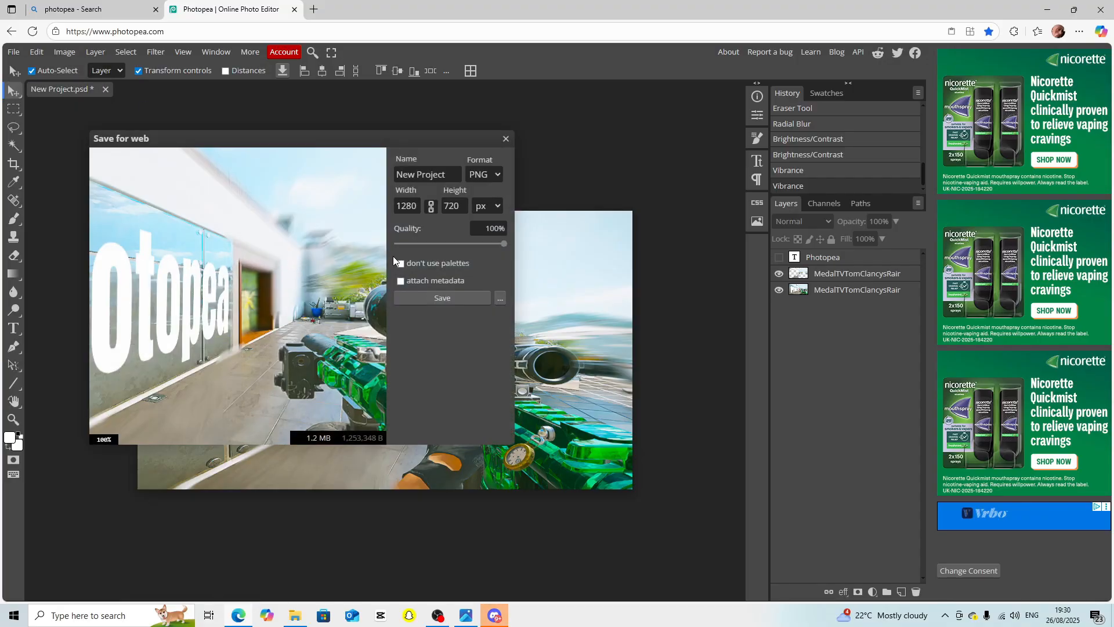